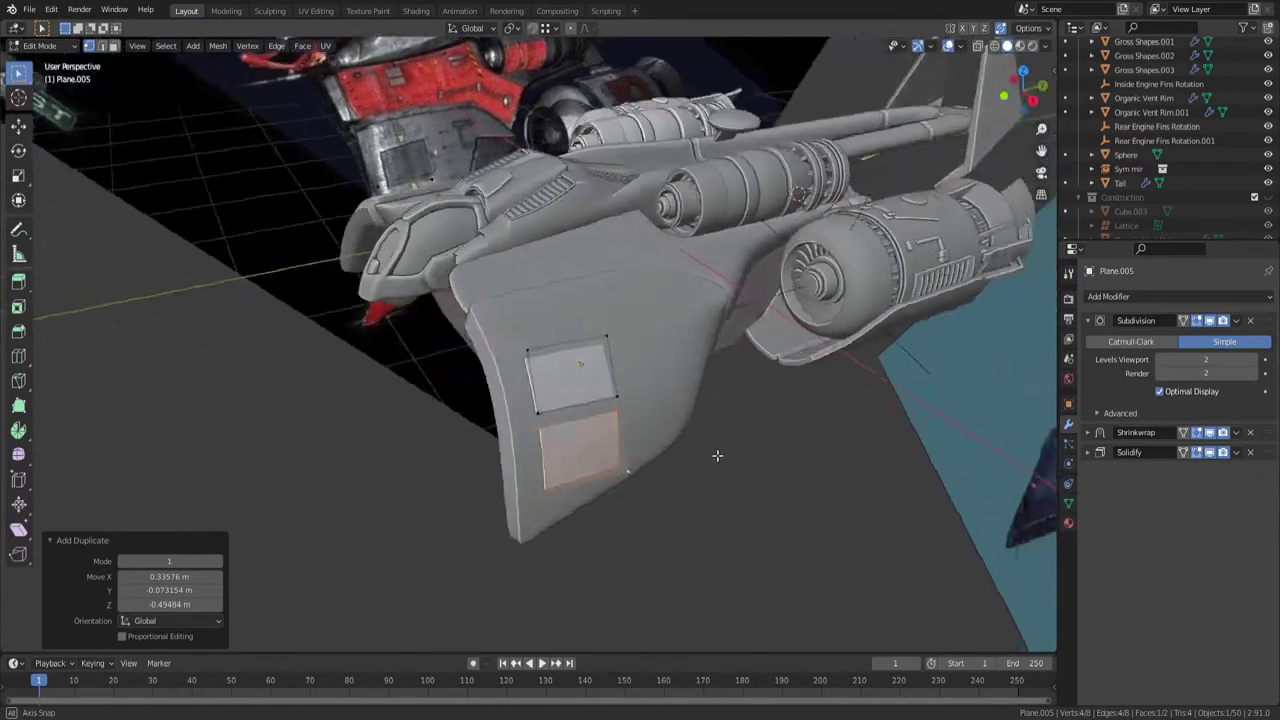
- Shorten the duplicated lower wing panel by sliding its bottom edge, and reposition the edge along the wing
{"action": "left_click", "coordinate": [571, 500]}
{"action": "left_click", "coordinate": [485, 499], "text": "shift"}
{"action": "key", "text": "g"}
{"action": "key", "text": "g"}
{"action": "left_click", "coordinate": [611, 483]}
{"action": "key", "text": "g"}
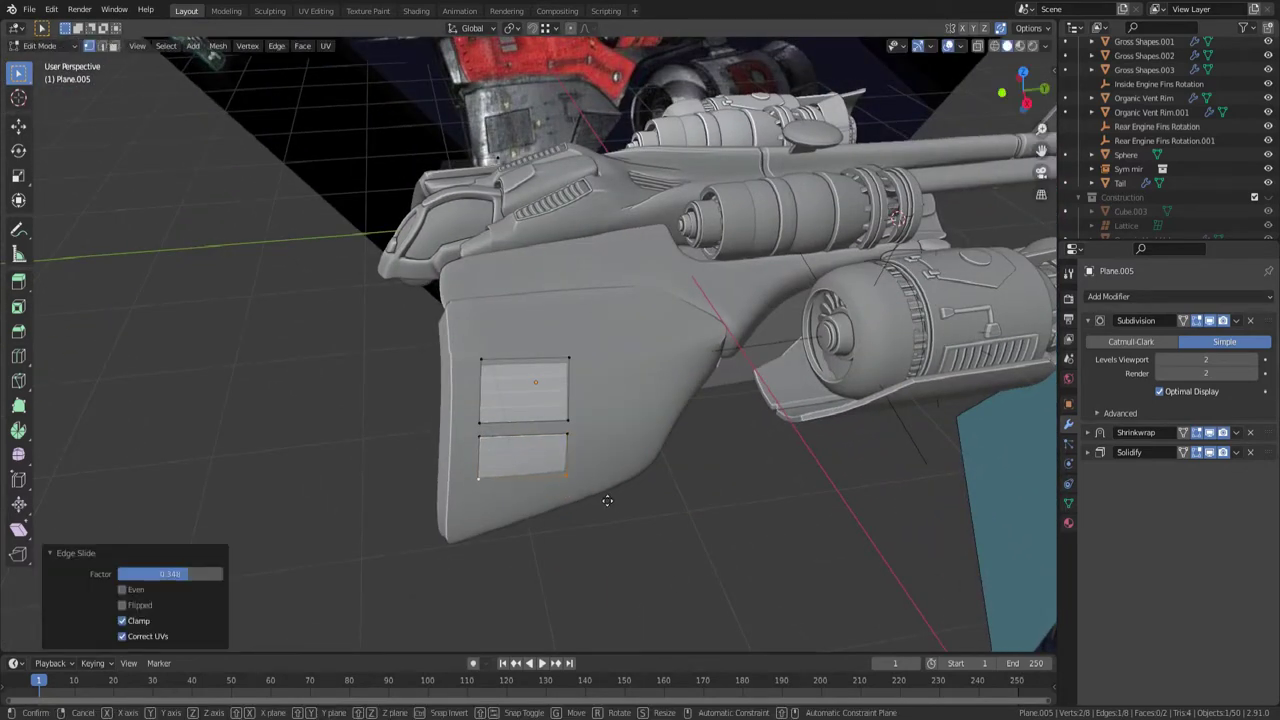
{"action": "left_click", "coordinate": [606, 546]}
{"action": "middle_click_drag", "start_coordinate": [606, 546], "coordinate": [690, 332]}
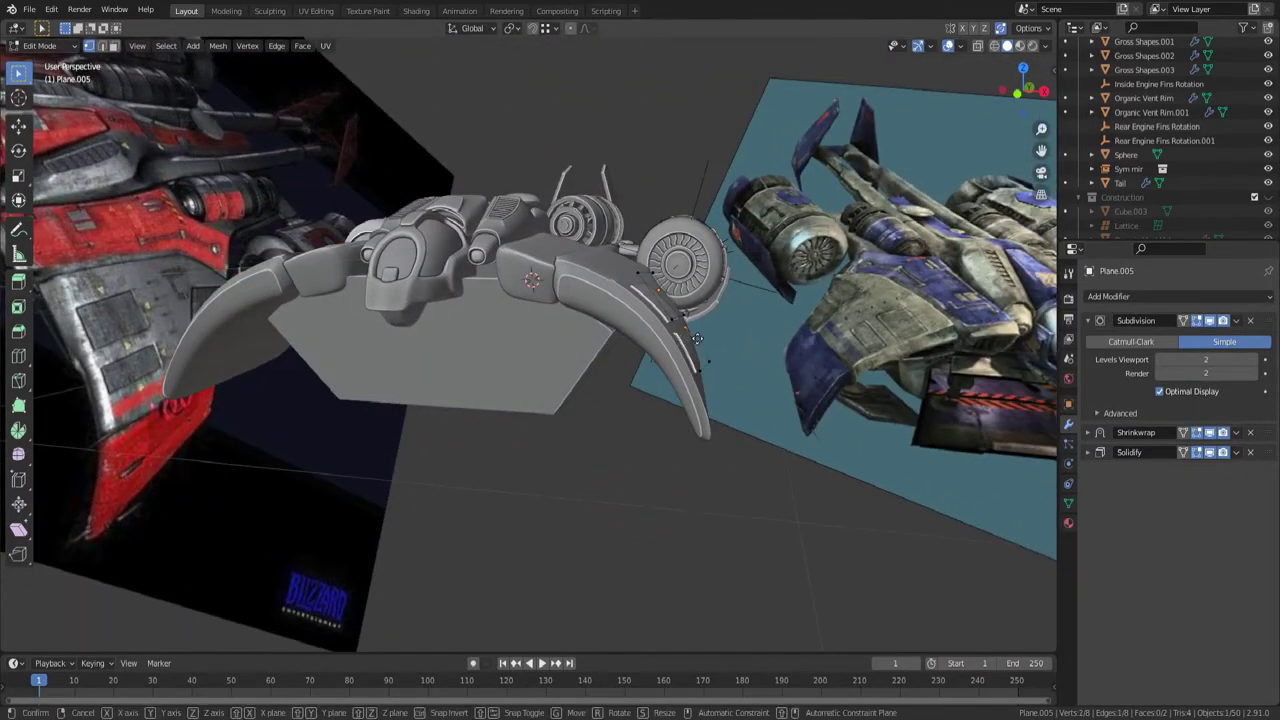
{"action": "key", "text": "g"}
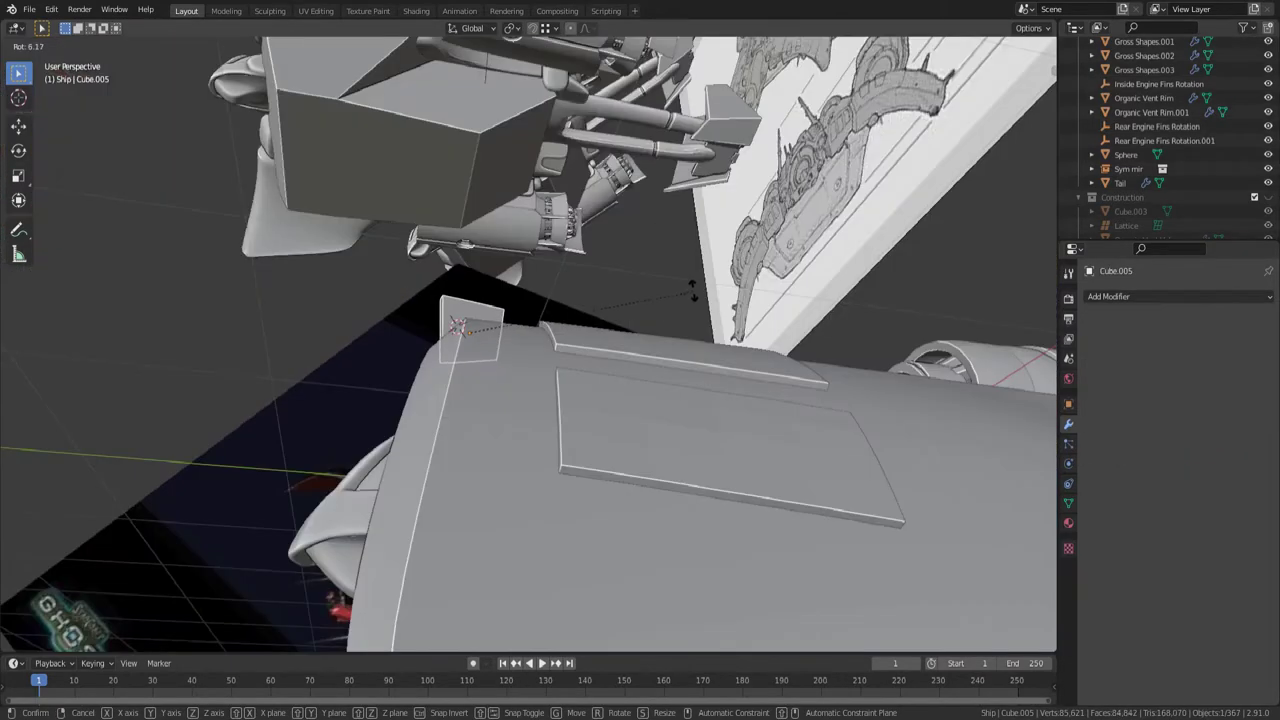
- Move and rotate the small box near the wing's leading edge, finishing with a free trackball rotation
{"action": "left_click", "coordinate": [694, 286]}
{"action": "key", "text": "g"}
{"action": "left_click", "coordinate": [704, 303]}
{"action": "key", "text": "r"}
{"action": "key", "text": "r"}
{"action": "left_click", "coordinate": [691, 297]}
- Rotate the box to match the wing's slope from the front and the side, and move it onto the leading edge
{"action": "middle_click_drag", "start_coordinate": [691, 297], "coordinate": [819, 382]}
{"action": "key", "text": "r"}
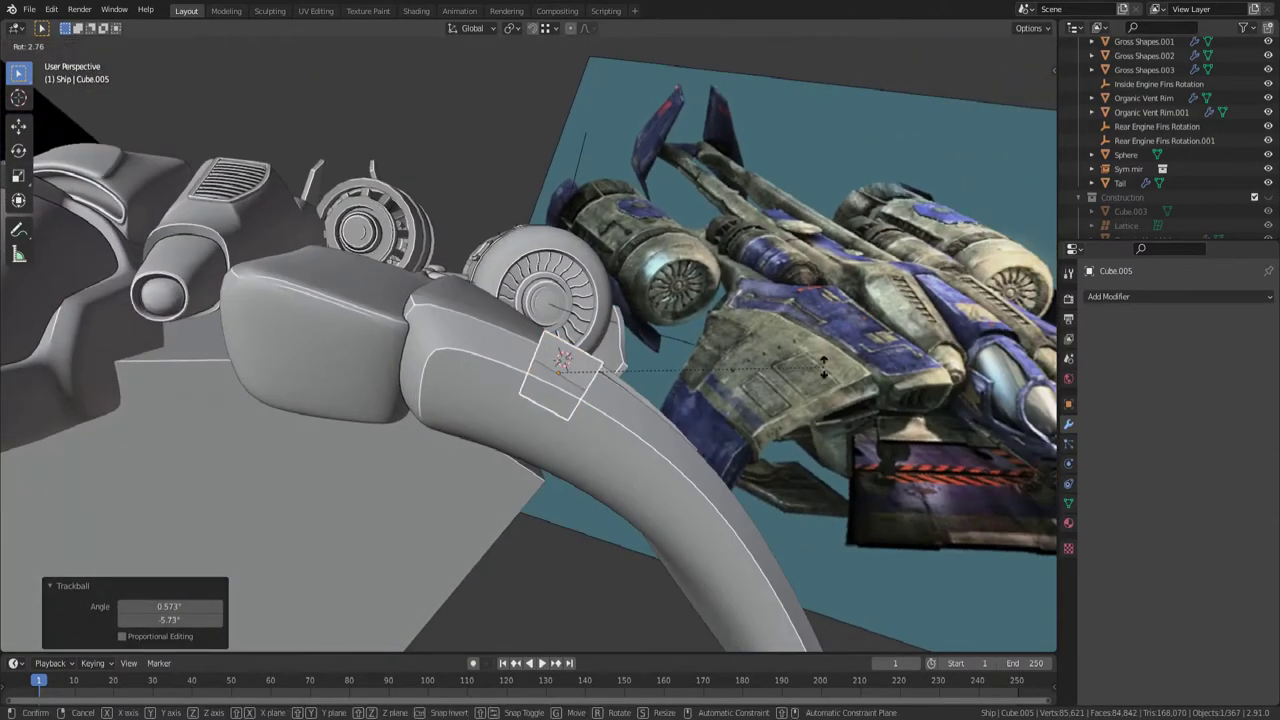
{"action": "left_click", "coordinate": [777, 353]}
{"action": "middle_click_drag", "start_coordinate": [771, 339], "coordinate": [548, 330]}
{"action": "key", "text": "r"}
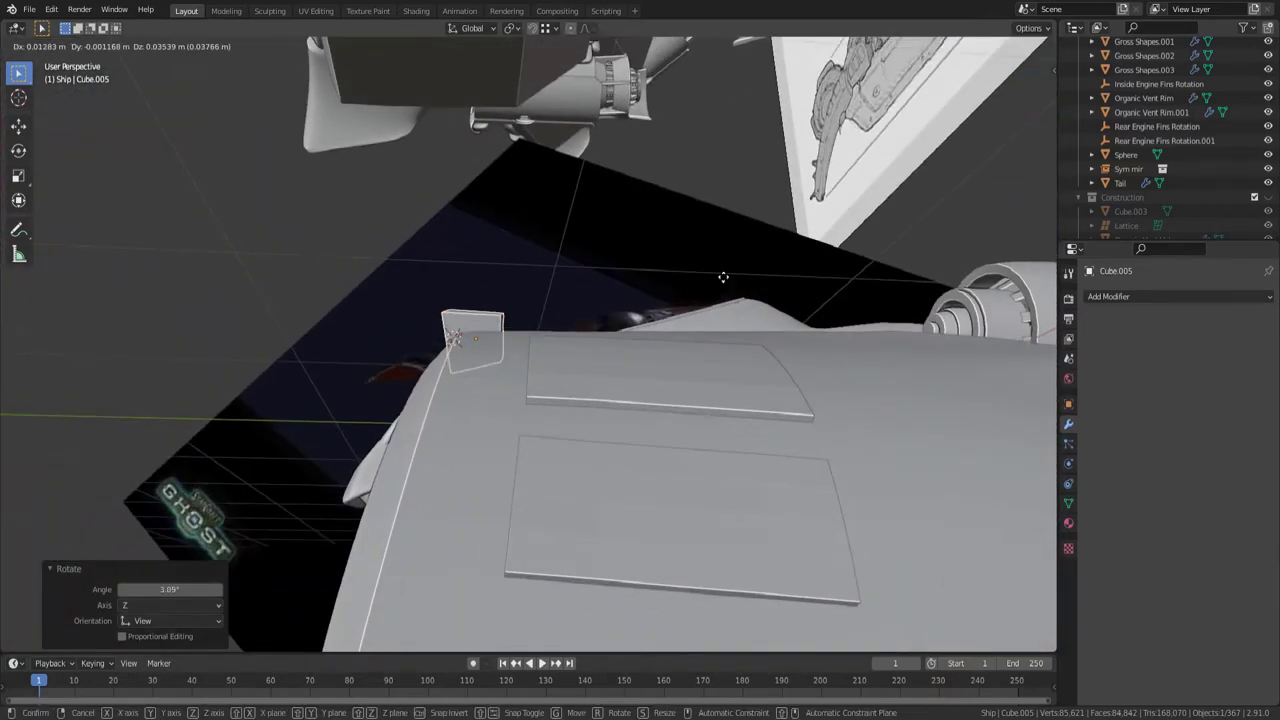
{"action": "left_click", "coordinate": [723, 277]}
{"action": "key", "text": "g"}
{"action": "left_click", "coordinate": [699, 282]}
- Refine the box's tilt against the curved wing edge with a trackball rotation
{"action": "scroll", "coordinate": [688, 280], "scroll_direction": "down", "scroll_amount": 7}
{"action": "middle_click_drag", "start_coordinate": [688, 280], "coordinate": [779, 342]}
{"action": "scroll", "coordinate": [693, 316], "scroll_direction": "down", "scroll_amount": 4}
{"action": "mouse_move", "coordinate": [613, 219]}
{"action": "middle_mouse_down", "text": "shift"}
{"action": "mouse_move", "coordinate": [658, 606]}
{"action": "mouse_move", "coordinate": [669, 283]}
{"action": "mouse_move", "coordinate": [635, 228]}
{"action": "middle_mouse_up", "text": "shift"}
{"action": "scroll", "coordinate": [588, 333], "scroll_direction": "up", "scroll_amount": 4}
{"action": "scroll", "coordinate": [588, 333], "scroll_direction": "up", "scroll_amount": 2}
{"action": "middle_click_drag", "start_coordinate": [588, 333], "coordinate": [607, 340]}
{"action": "key", "text": "r"}
{"action": "key", "text": "r"}
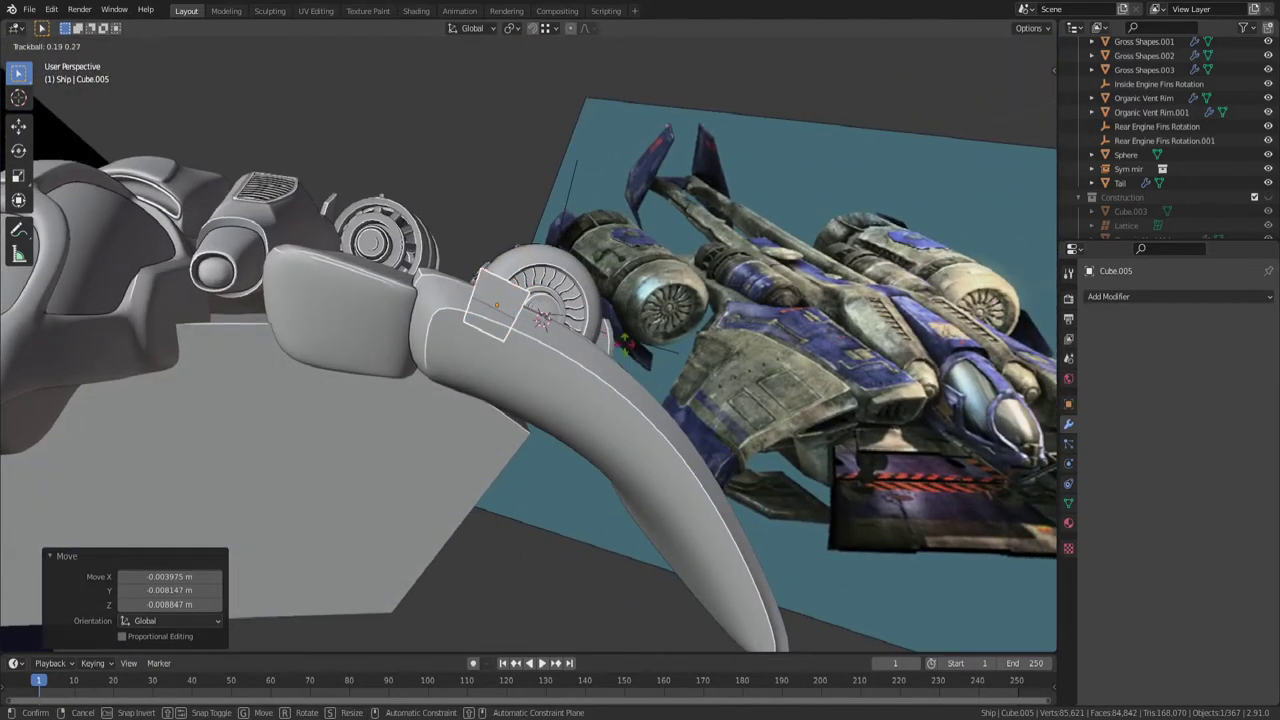
{"action": "left_click", "coordinate": [581, 356]}
- Place a linked duplicate of the box farther down the wing edge, rotated and moved to follow the curve
{"action": "key", "text": "alt+d"}
{"action": "left_click", "coordinate": [658, 377]}
{"action": "key", "text": "r"}
{"action": "left_click", "coordinate": [705, 404]}
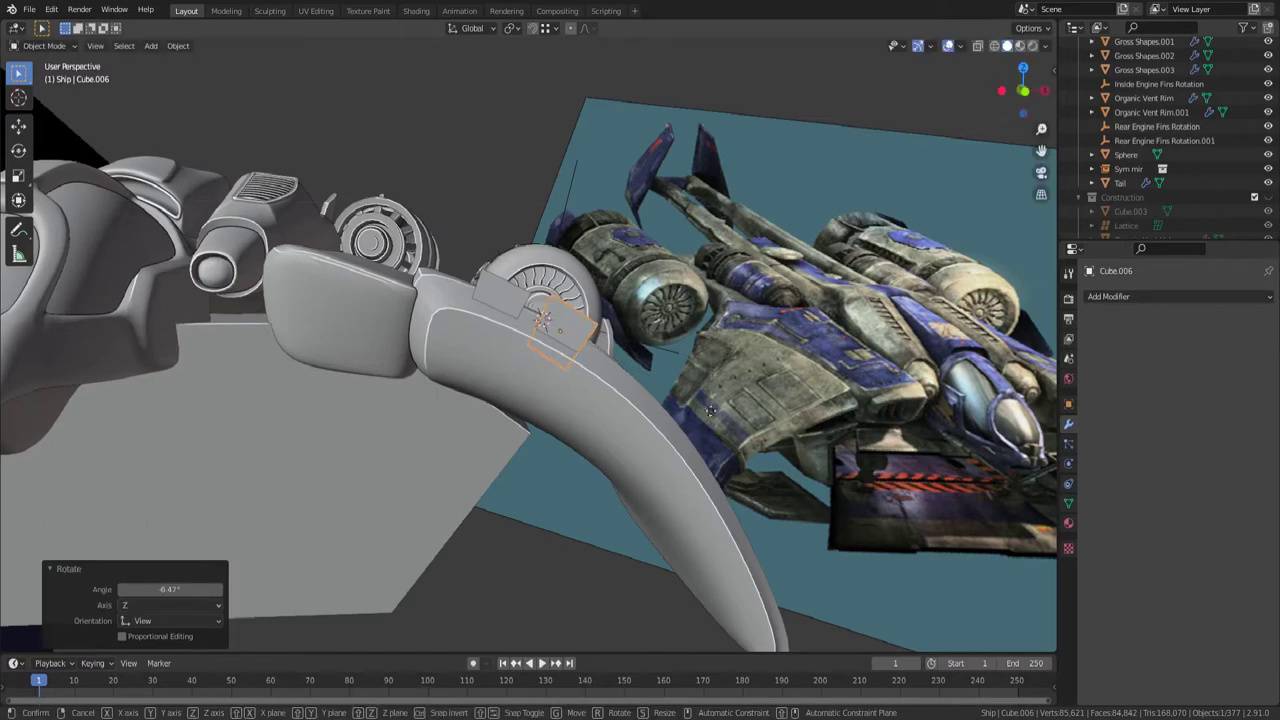
{"action": "key", "text": "g"}
{"action": "left_click", "coordinate": [704, 428]}
{"action": "middle_click_drag", "start_coordinate": [704, 428], "coordinate": [518, 521]}
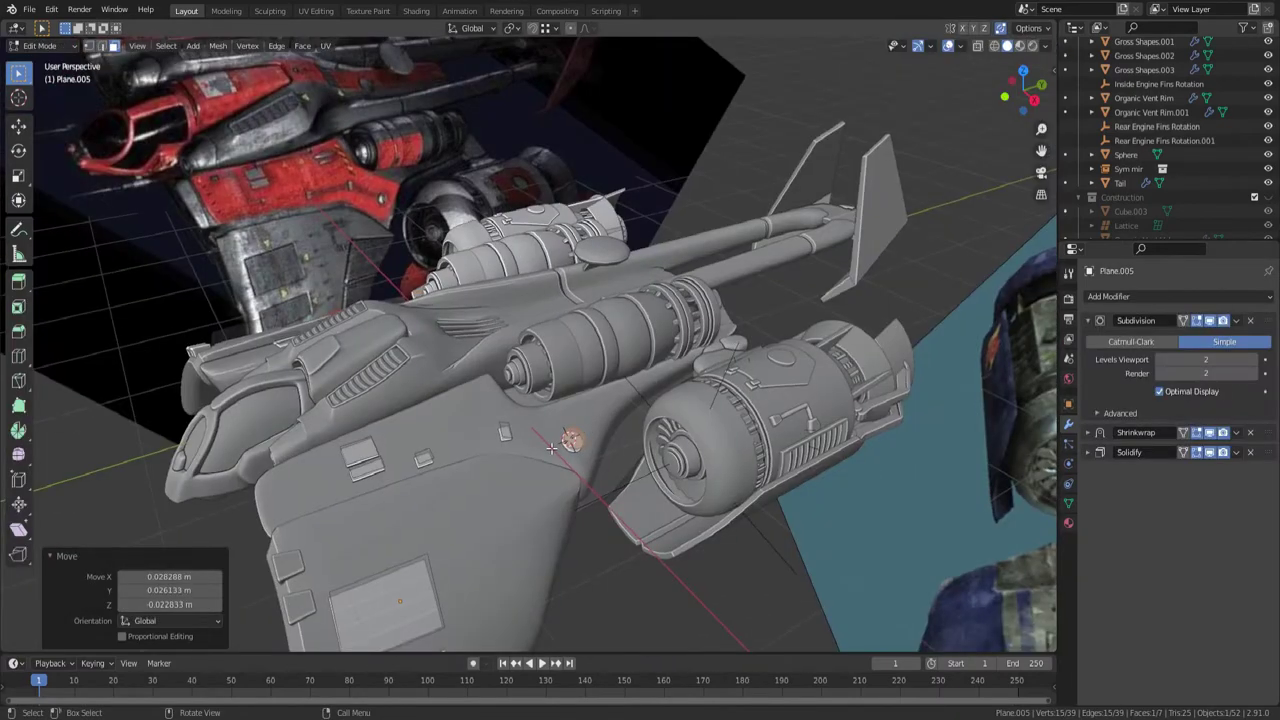
- Examine the mesh of the bent pipe on the large side engine up close and in wireframe
{"action": "scroll", "coordinate": [551, 448], "scroll_direction": "up", "scroll_amount": 2}
{"action": "middle_click_drag", "start_coordinate": [551, 448], "coordinate": [607, 342], "text": "shift"}
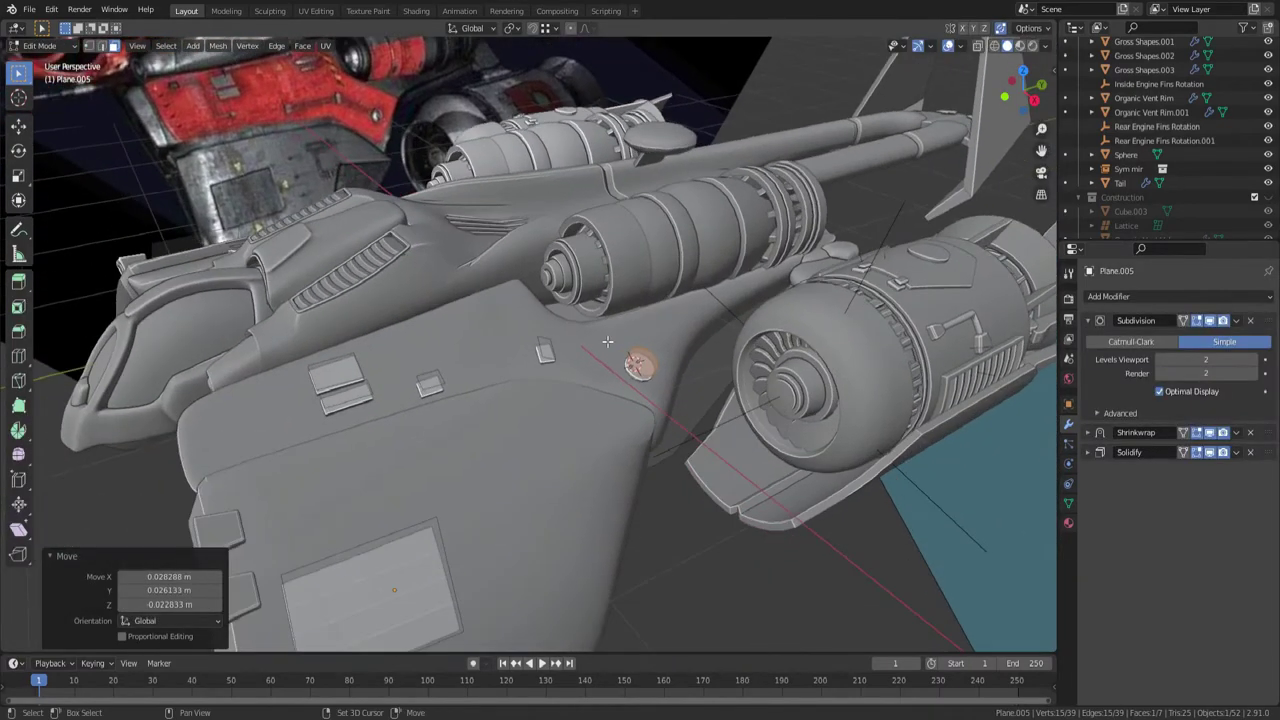
{"action": "scroll", "coordinate": [700, 346], "scroll_direction": "down", "scroll_amount": 3}
{"action": "middle_click_drag", "start_coordinate": [744, 322], "coordinate": [654, 369], "text": "shift"}
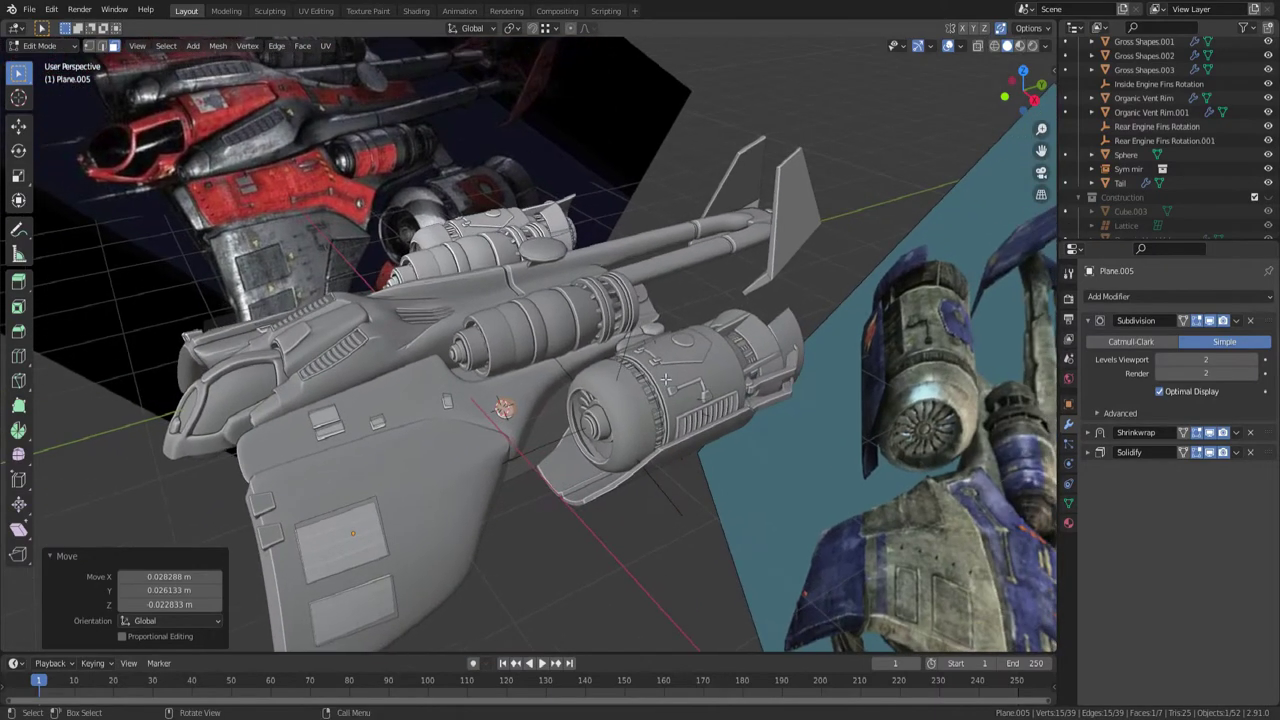
{"action": "key", "text": "Tab"}
{"action": "left_click", "coordinate": [700, 390]}
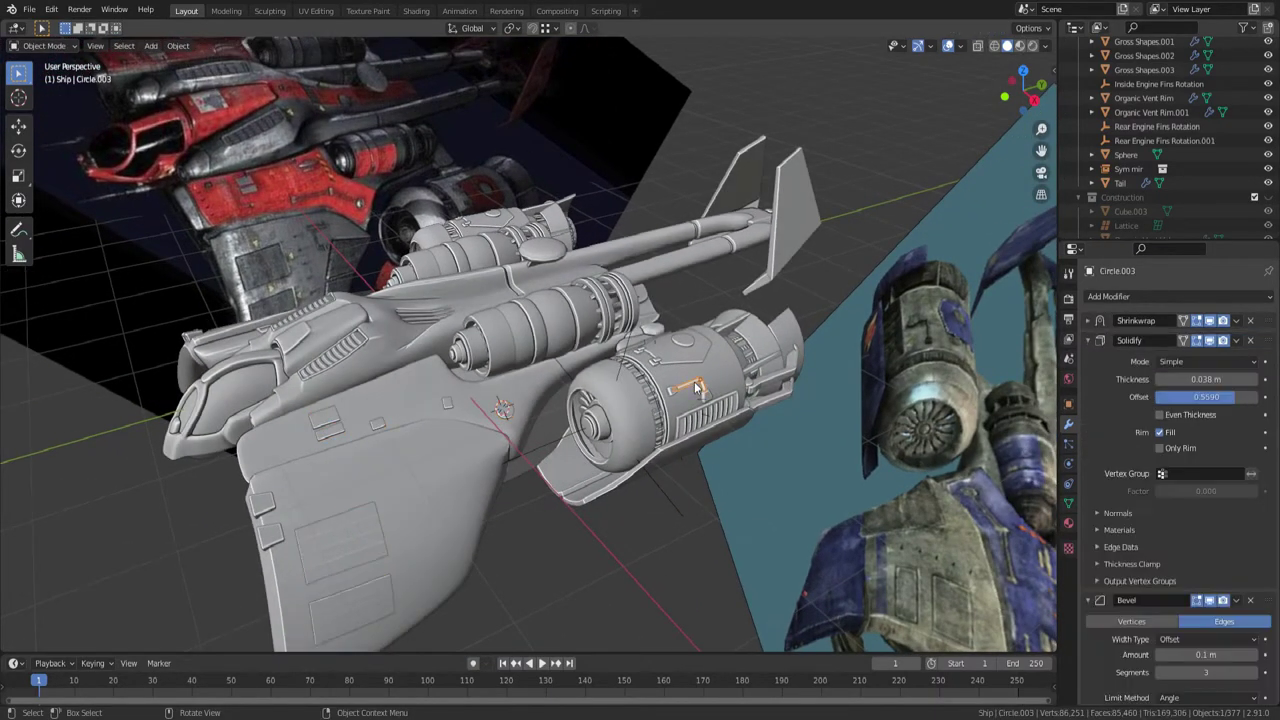
{"action": "key", "text": "Tab"}
{"action": "key", "text": "a"}
{"action": "key", "text": "KP_Decimal"}
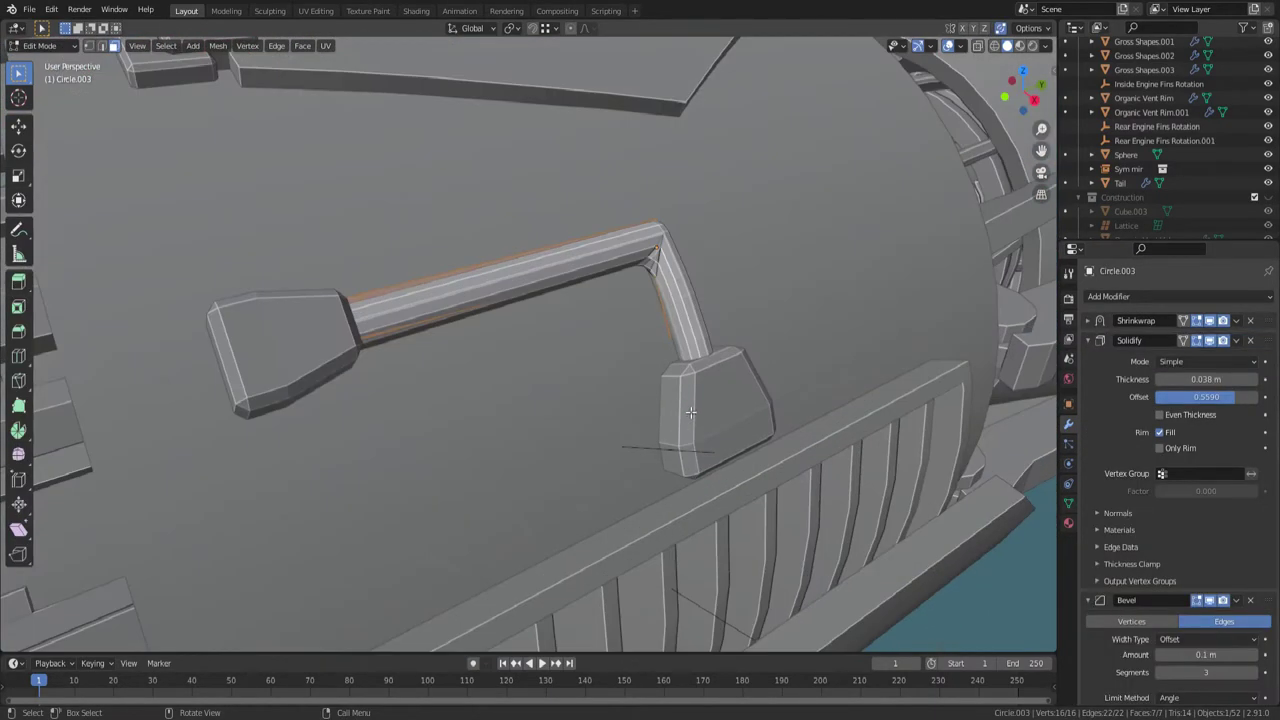
{"action": "key", "text": "shift+z"}
{"action": "middle_click_drag", "start_coordinate": [686, 258], "coordinate": [637, 251]}
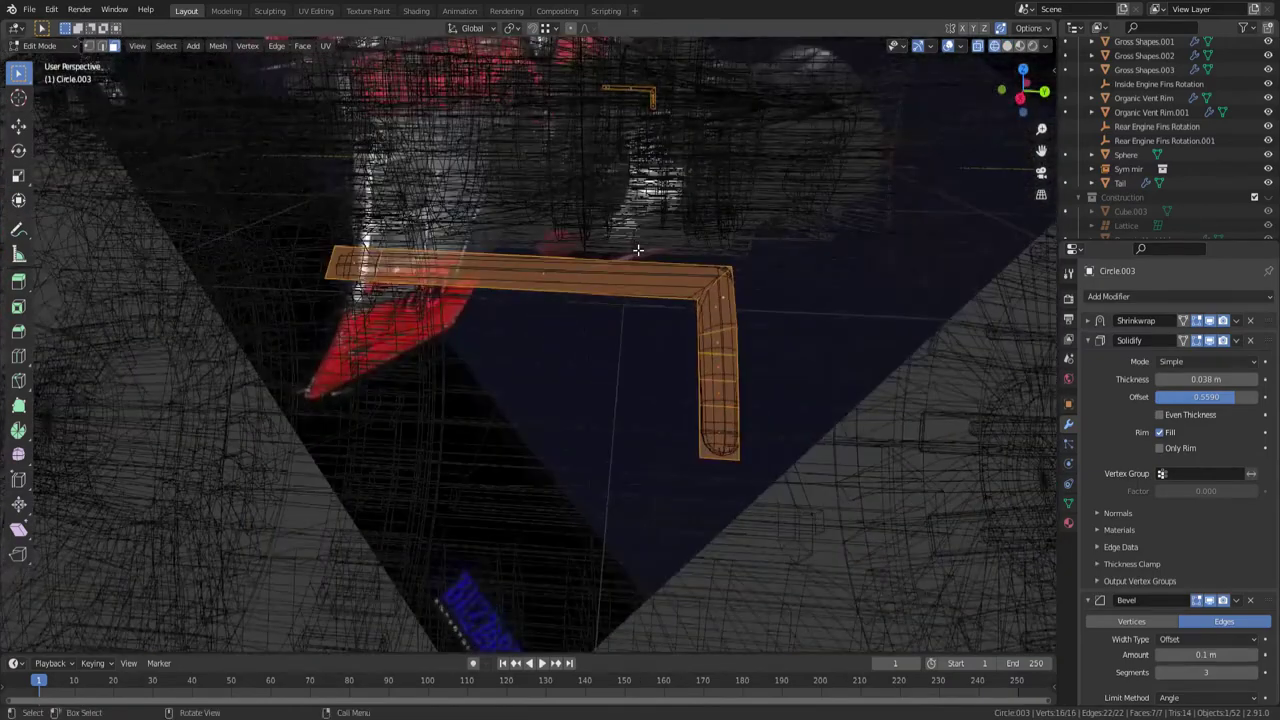
{"action": "scroll", "coordinate": [638, 251], "scroll_direction": "down", "scroll_amount": 4}
{"action": "key", "text": "shift+z"}
{"action": "scroll", "coordinate": [551, 289], "scroll_direction": "down", "scroll_amount": 3}
{"action": "mouse_move", "coordinate": [551, 289]}
{"action": "middle_mouse_down"}
{"action": "mouse_move", "coordinate": [630, 320]}
{"action": "mouse_move", "coordinate": [655, 315]}
{"action": "middle_mouse_up"}
{"action": "mouse_move", "coordinate": [290, 335]}
{"action": "middle_mouse_down", "text": "shift"}
{"action": "mouse_move", "coordinate": [699, 319]}
{"action": "mouse_move", "coordinate": [606, 325]}
{"action": "middle_mouse_up", "text": "shift"}
{"action": "scroll", "coordinate": [699, 319], "scroll_direction": "down", "scroll_amount": 4}
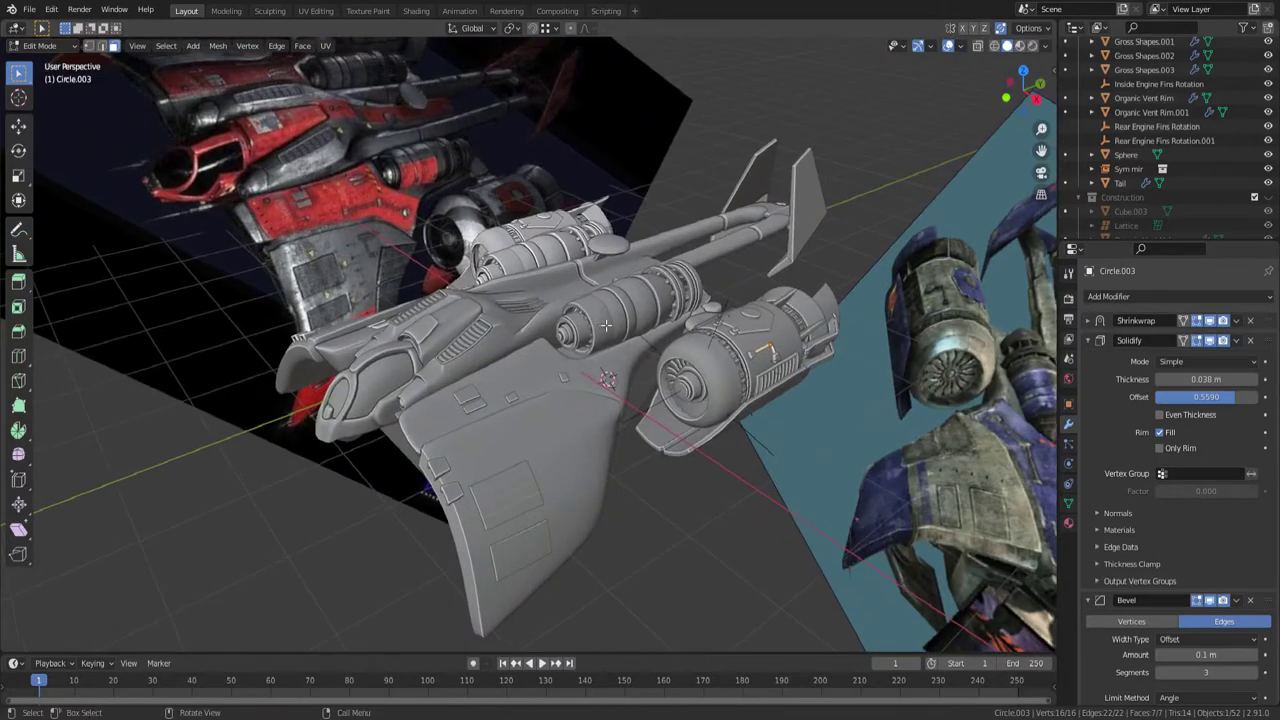
{"action": "scroll", "coordinate": [588, 393], "scroll_direction": "up", "scroll_amount": 6}
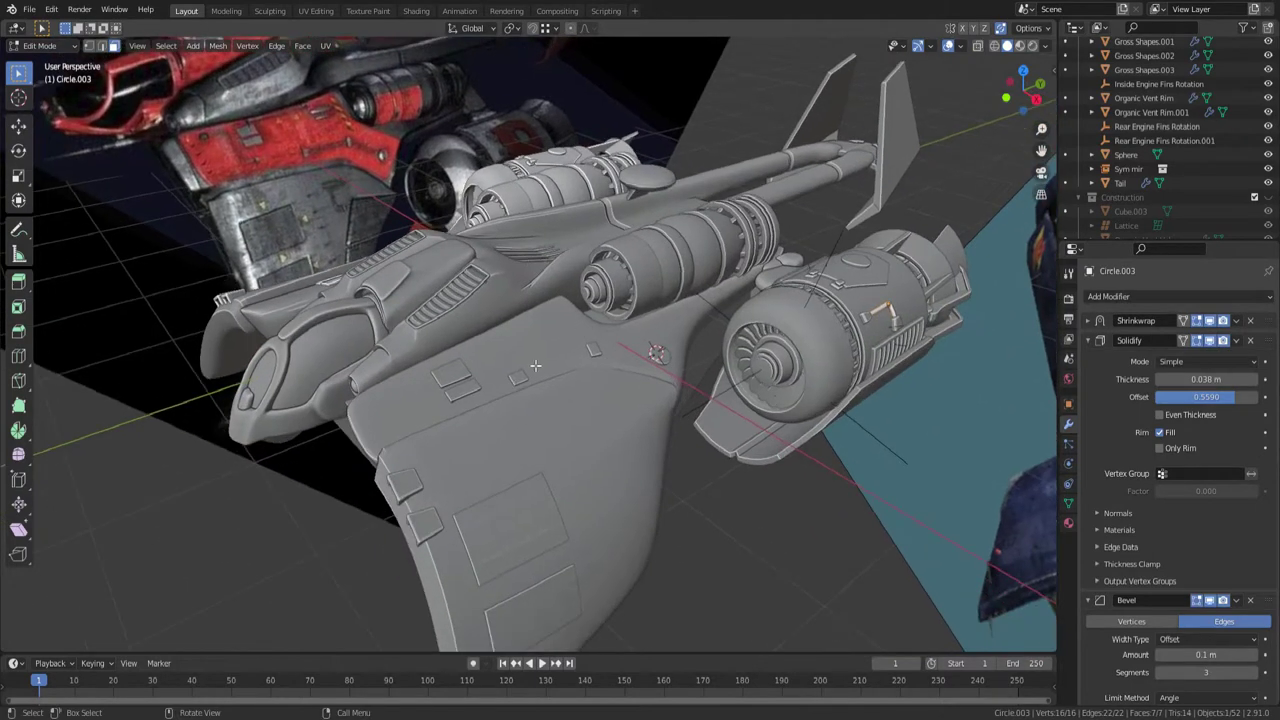
{"action": "key", "text": "Tab"}
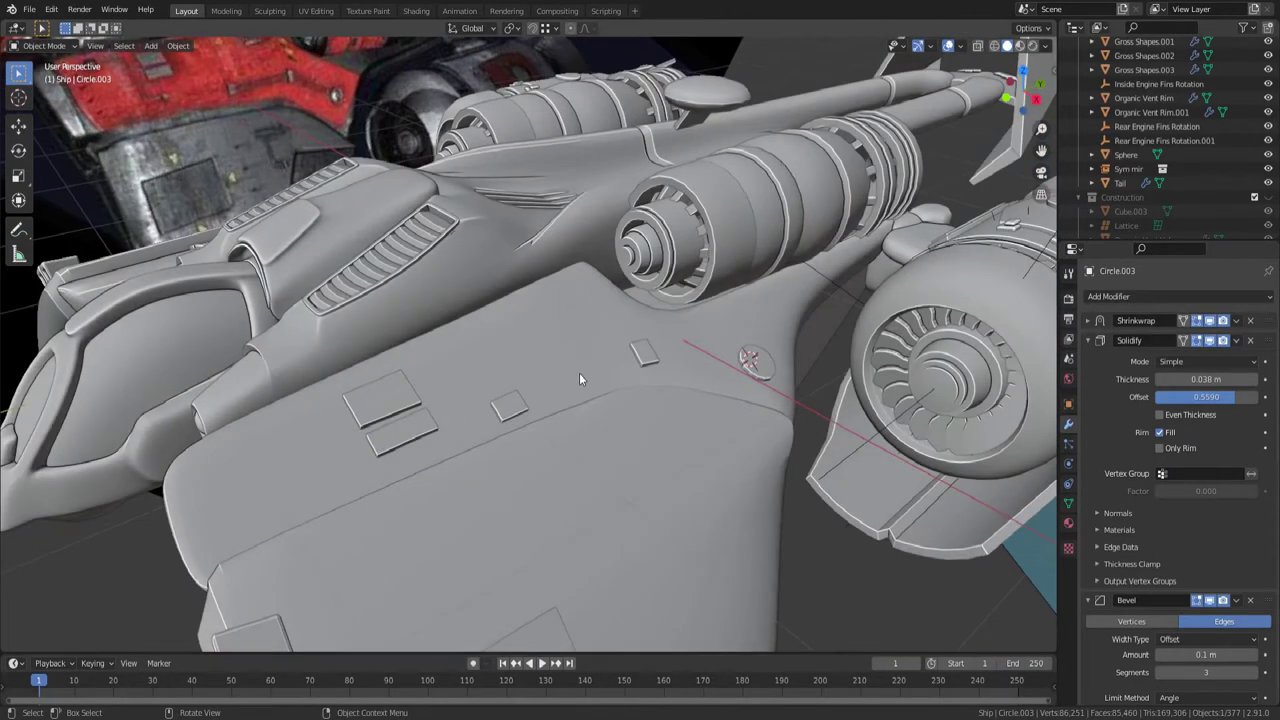
- Duplicate the wing's surface panels object in place
{"action": "left_click", "coordinate": [520, 402], "text": "shift"}
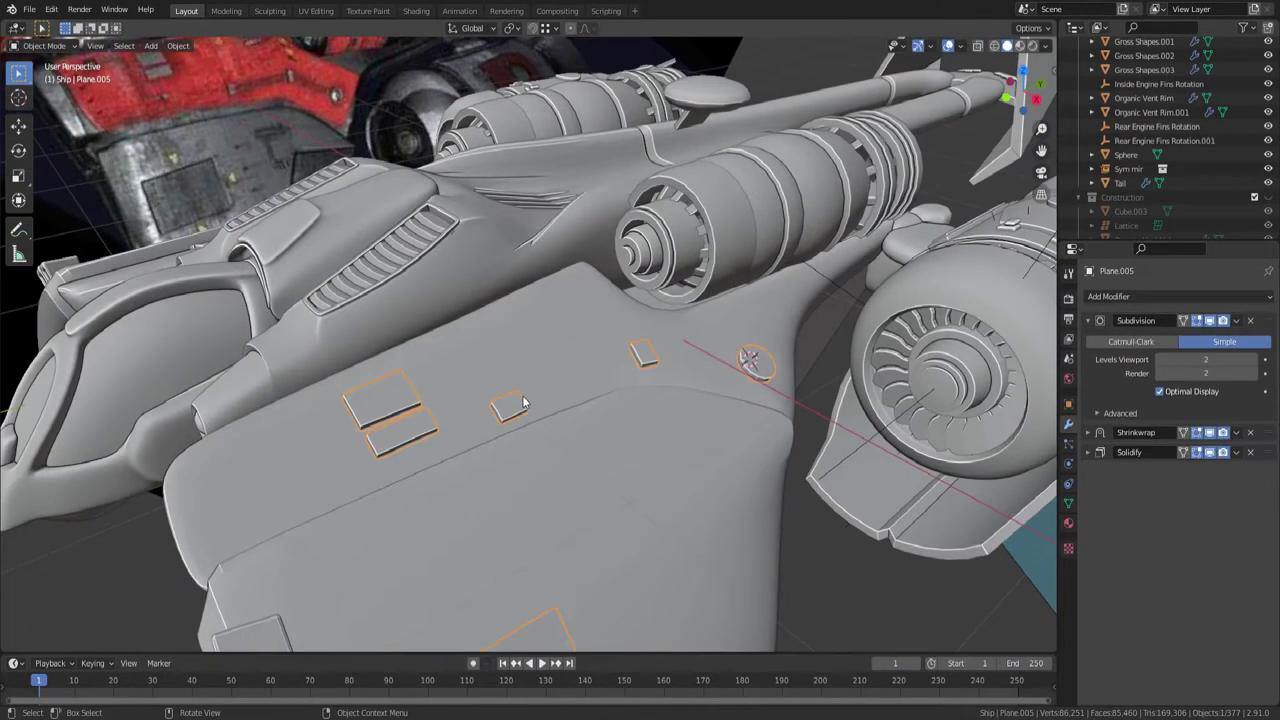
{"action": "key", "text": "shift+d"}
{"action": "right_click", "coordinate": [657, 360]}
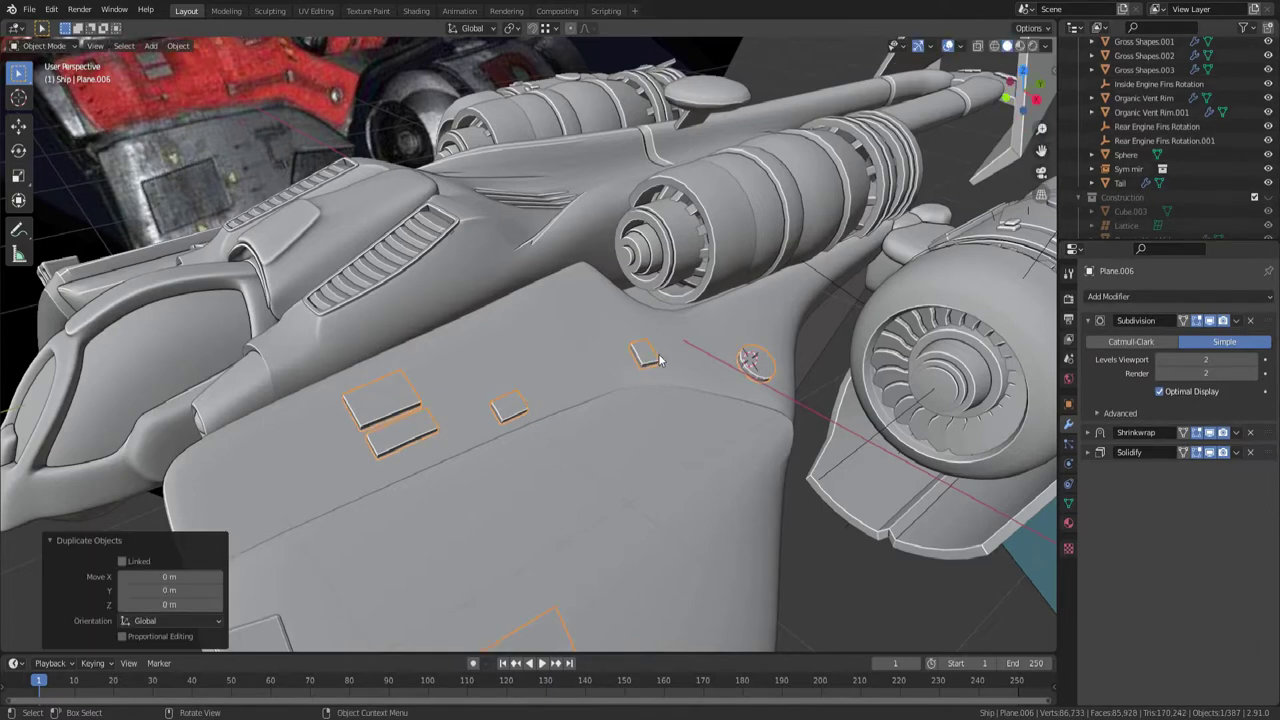
- Merge at center each of three duplicated faces: the two small rectangular panels and the round one
{"action": "key", "text": "Tab"}
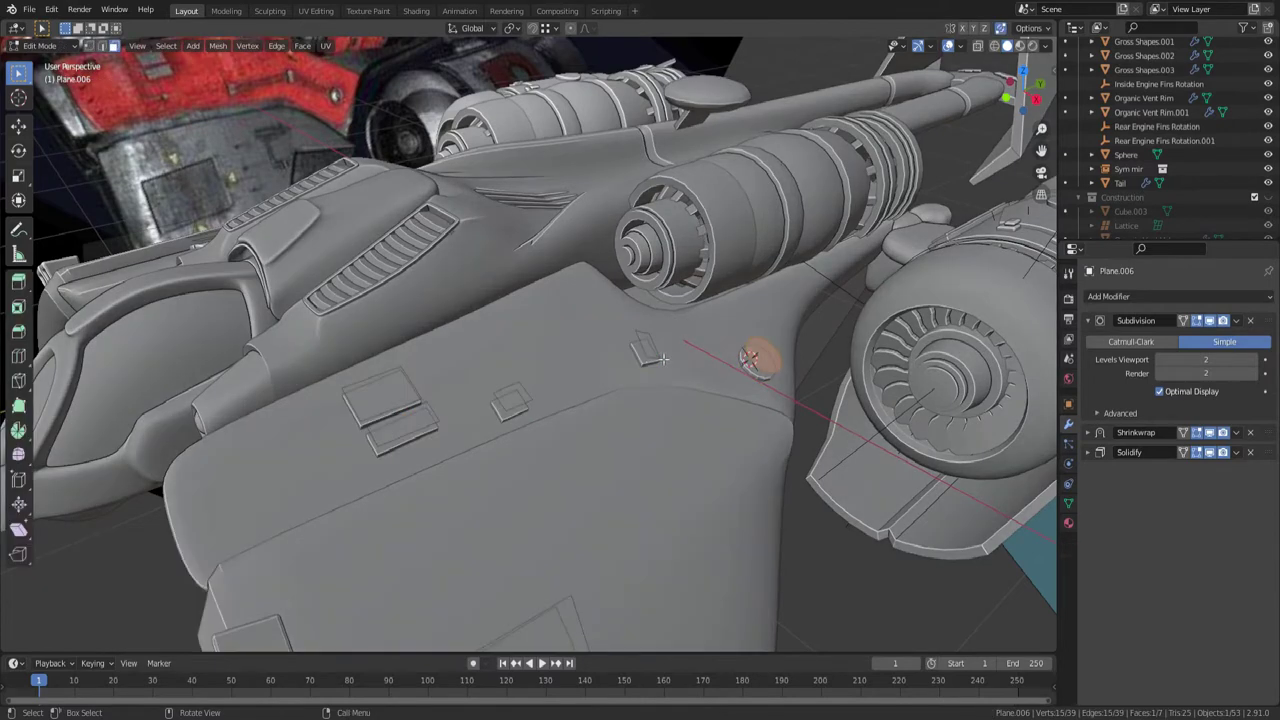
{"action": "left_click", "coordinate": [521, 403]}
{"action": "key", "text": "m"}
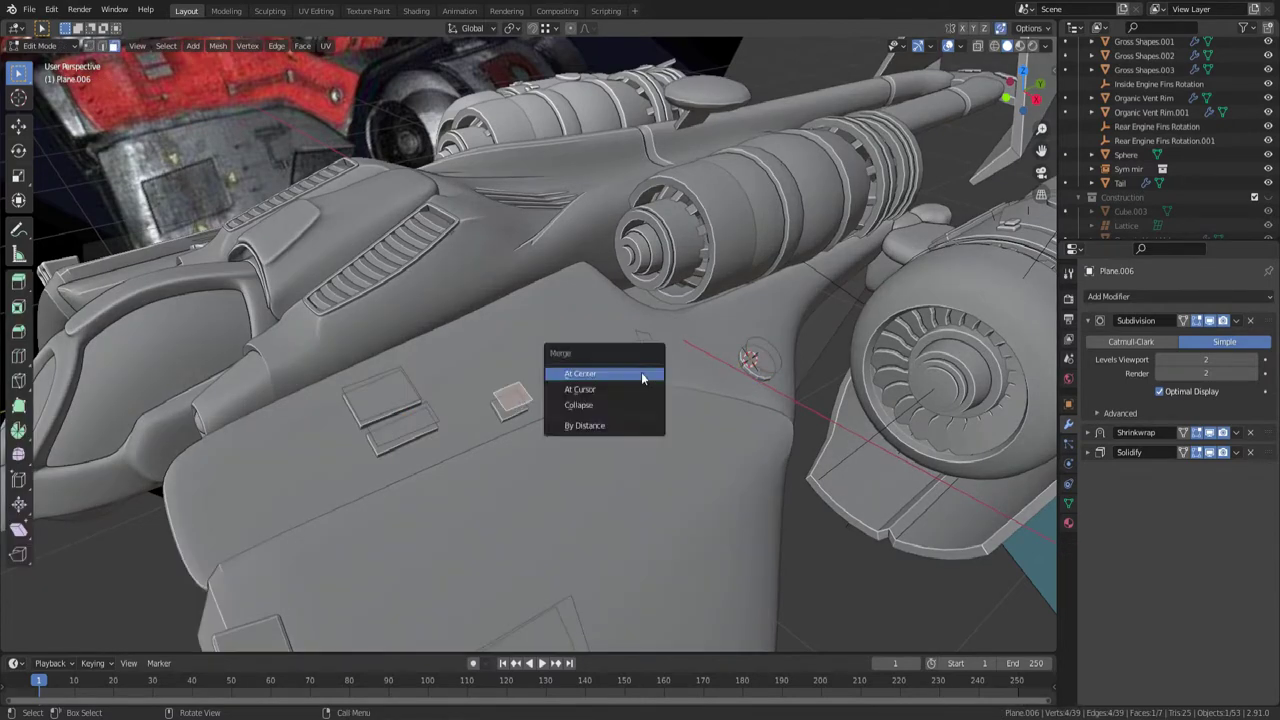
{"action": "left_click", "coordinate": [628, 380]}
{"action": "left_click", "coordinate": [648, 348]}
{"action": "key", "text": "m"}
{"action": "left_click", "coordinate": [651, 349]}
{"action": "left_click", "coordinate": [758, 368]}
{"action": "key", "text": "m"}
{"action": "left_click", "coordinate": [763, 362]}
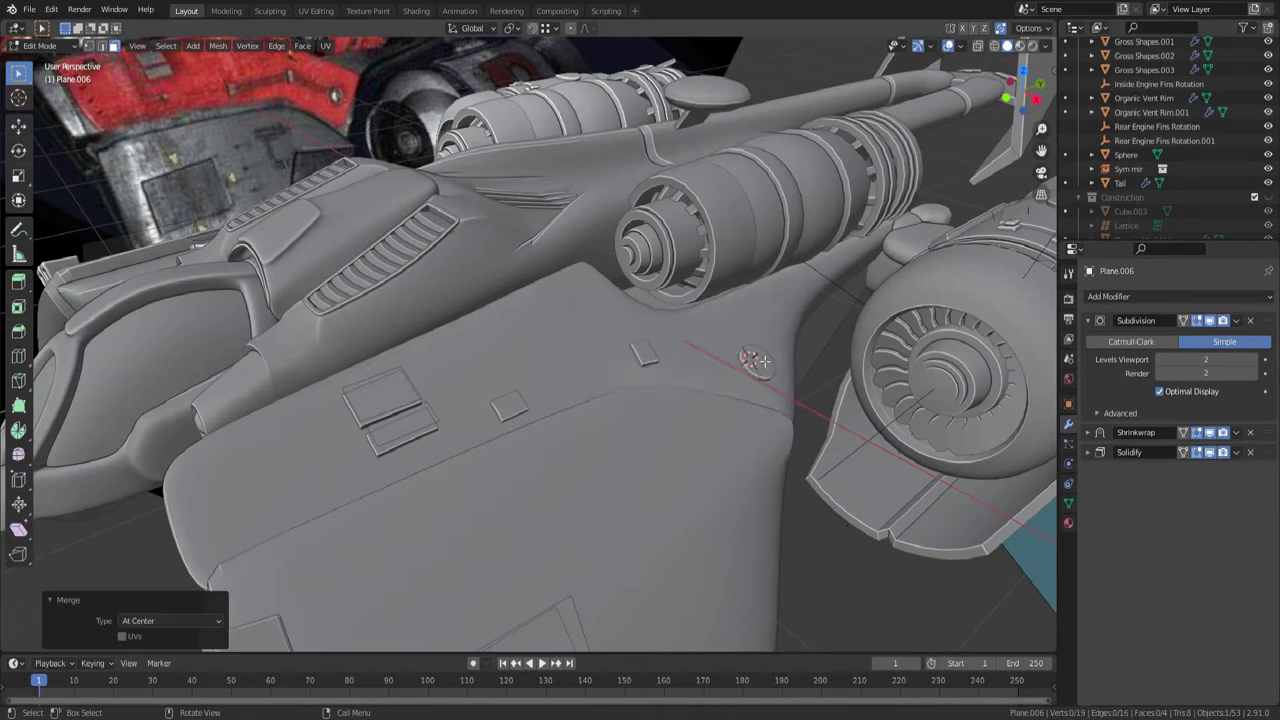
- Delete everything in the duplicate except the three merged vertices, and connect them with edges into a path
{"action": "key", "text": "1"}
{"action": "left_click_drag", "start_coordinate": [505, 331], "coordinate": [822, 416]}
{"action": "key", "text": "ctrl+i"}
{"action": "key", "text": "x"}
{"action": "left_click", "coordinate": [823, 421]}
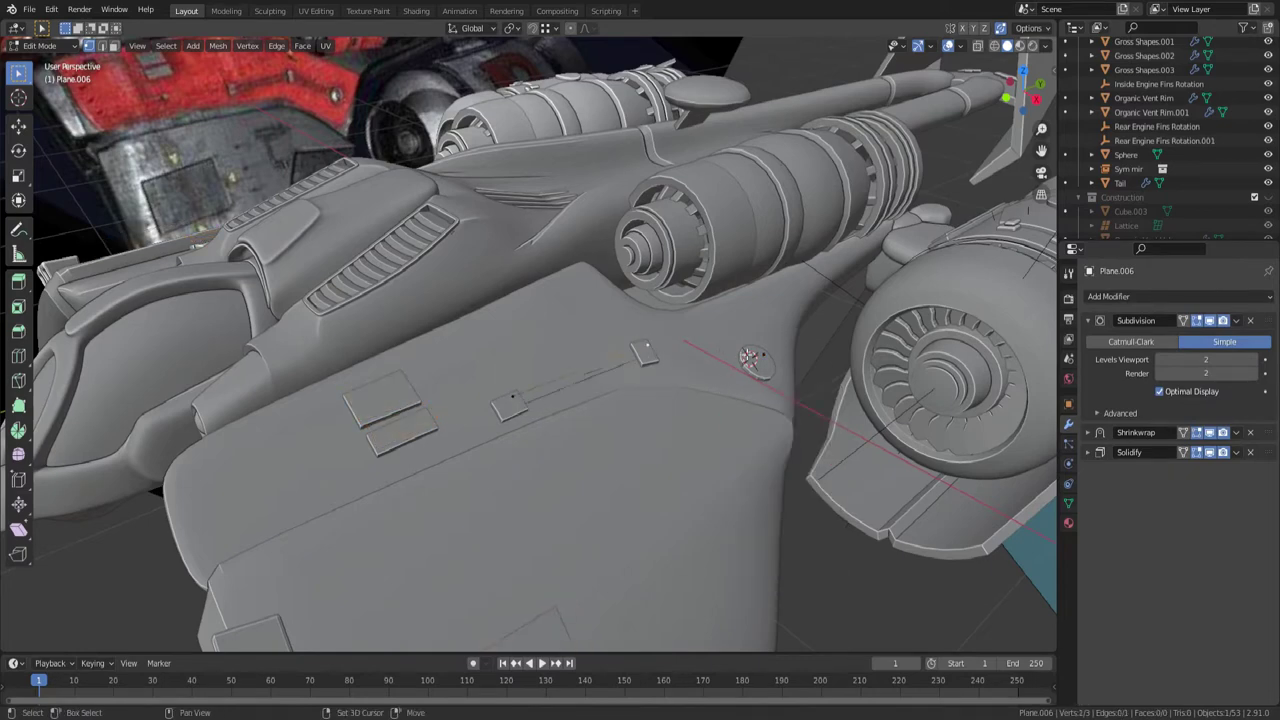
{"action": "middle_click_drag", "start_coordinate": [723, 399], "coordinate": [732, 366]}
{"action": "key", "text": "Tab"}
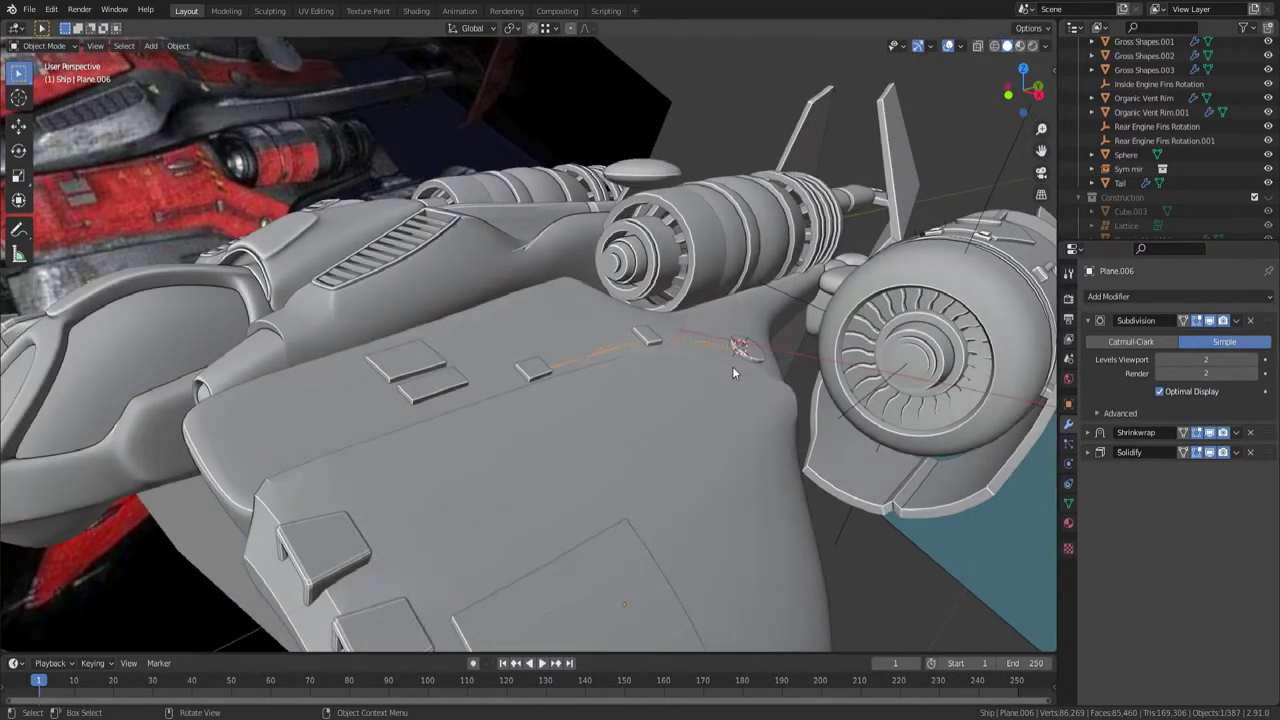
- Replace the path's Solidify modifier with a Skin modifier
{"action": "left_click", "coordinate": [1089, 321]}
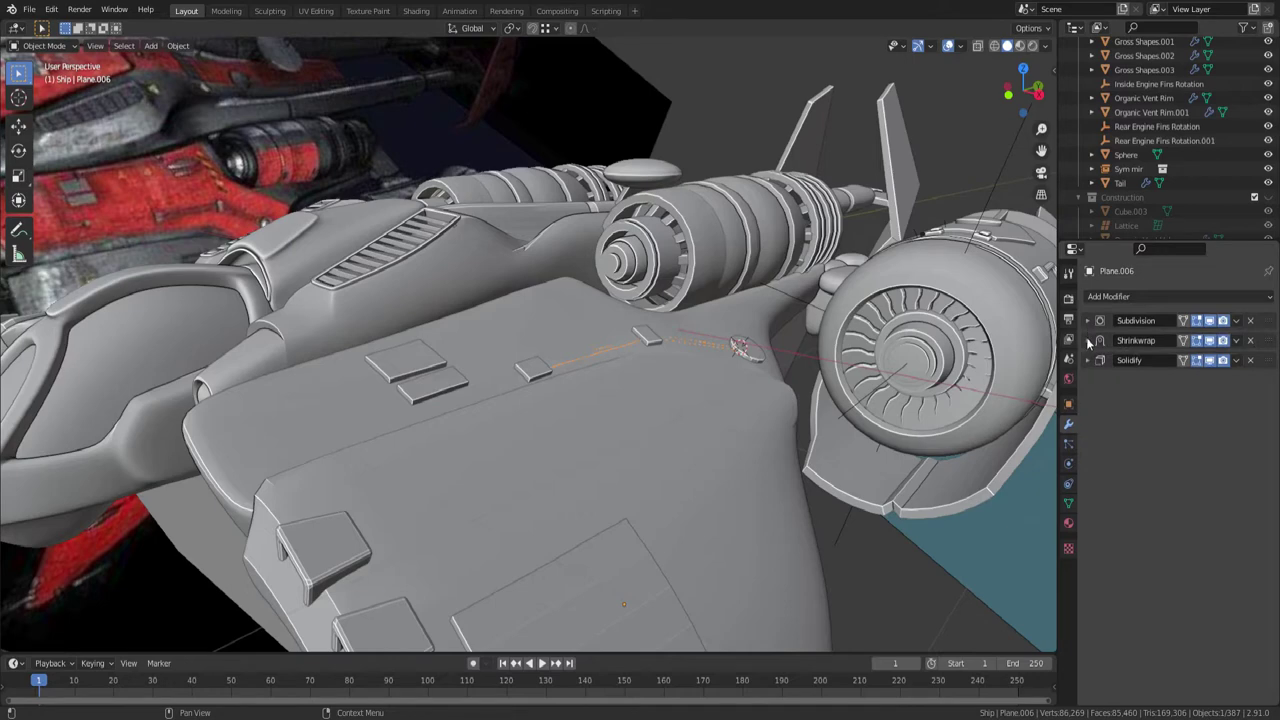
{"action": "left_click", "coordinate": [1250, 362]}
{"action": "left_click", "coordinate": [1145, 299]}
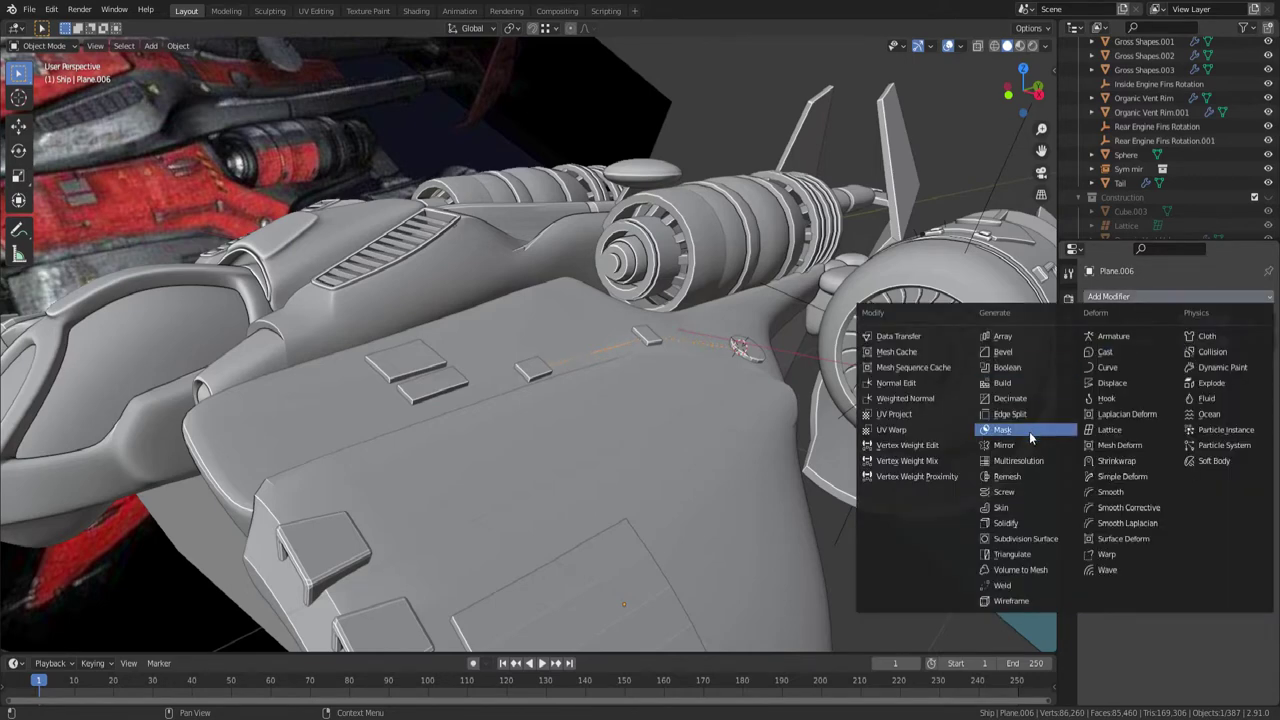
{"action": "left_click", "coordinate": [1012, 506]}
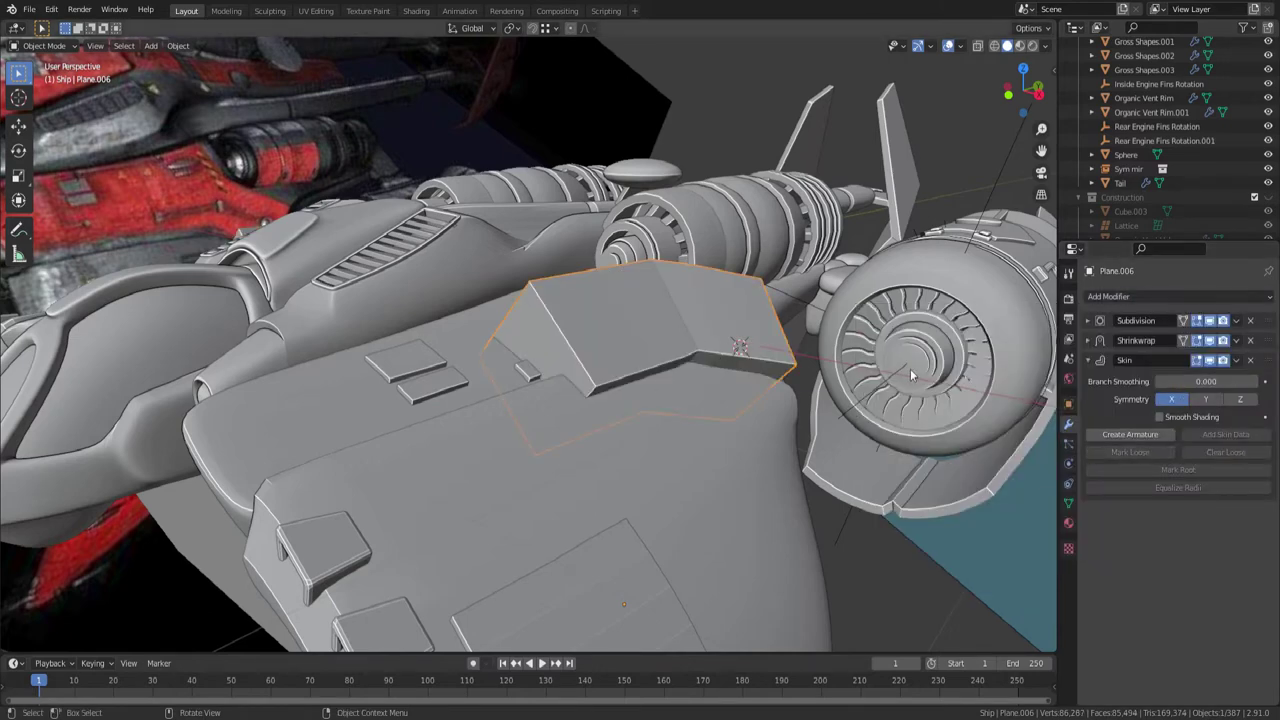
{"action": "left_click", "coordinate": [1086, 358]}
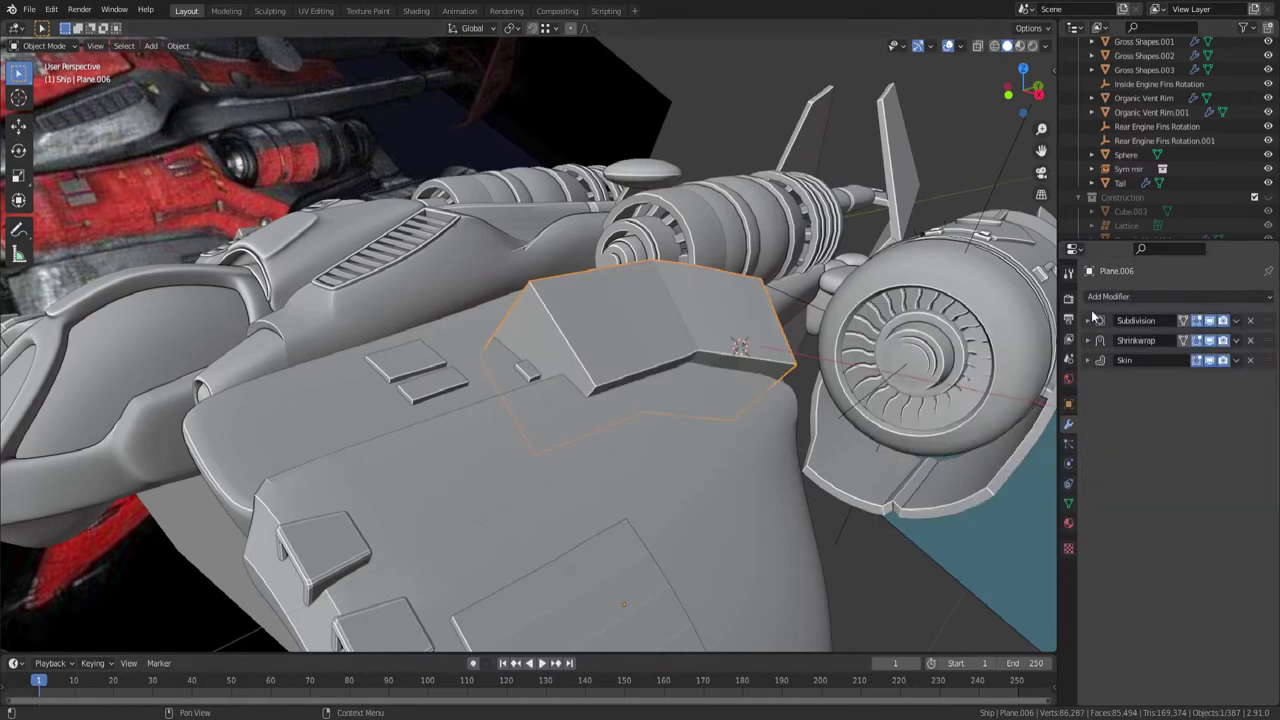
- Thin the path into a slim pipe across the wing using Skin Resize at a scale of 0.118
{"action": "type", "text": "skin"}
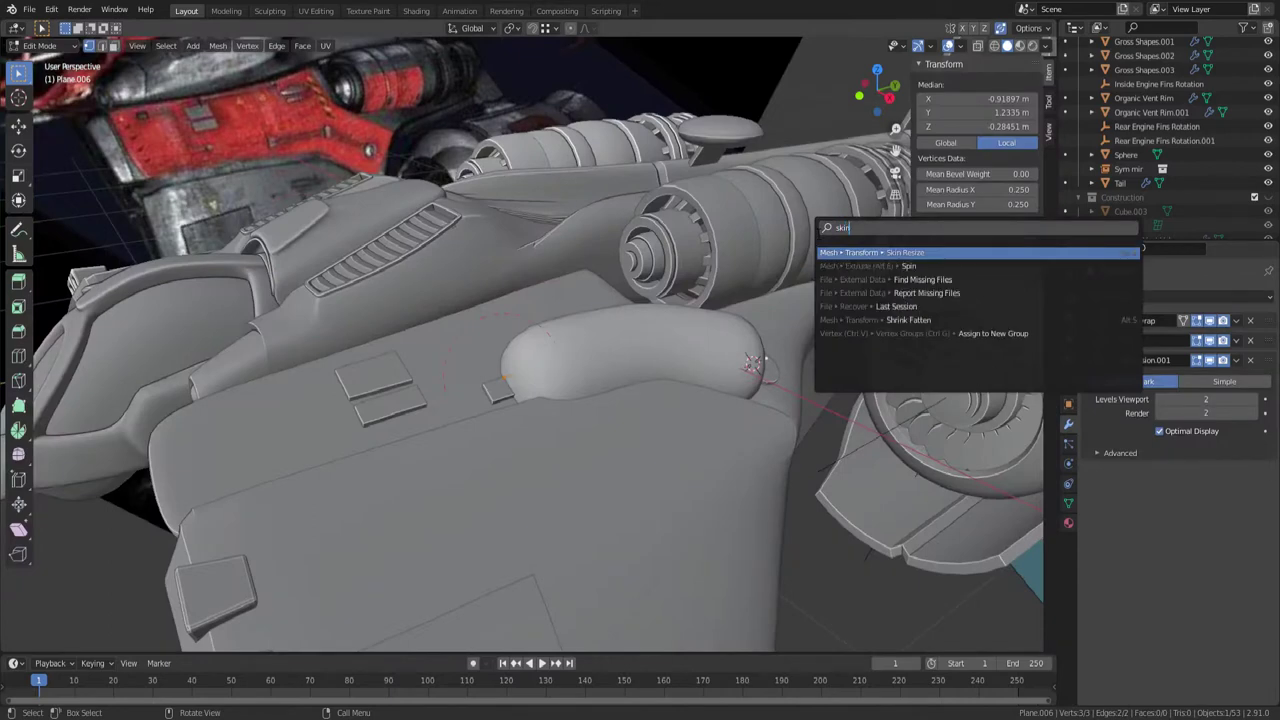
{"action": "key", "text": "Down"}
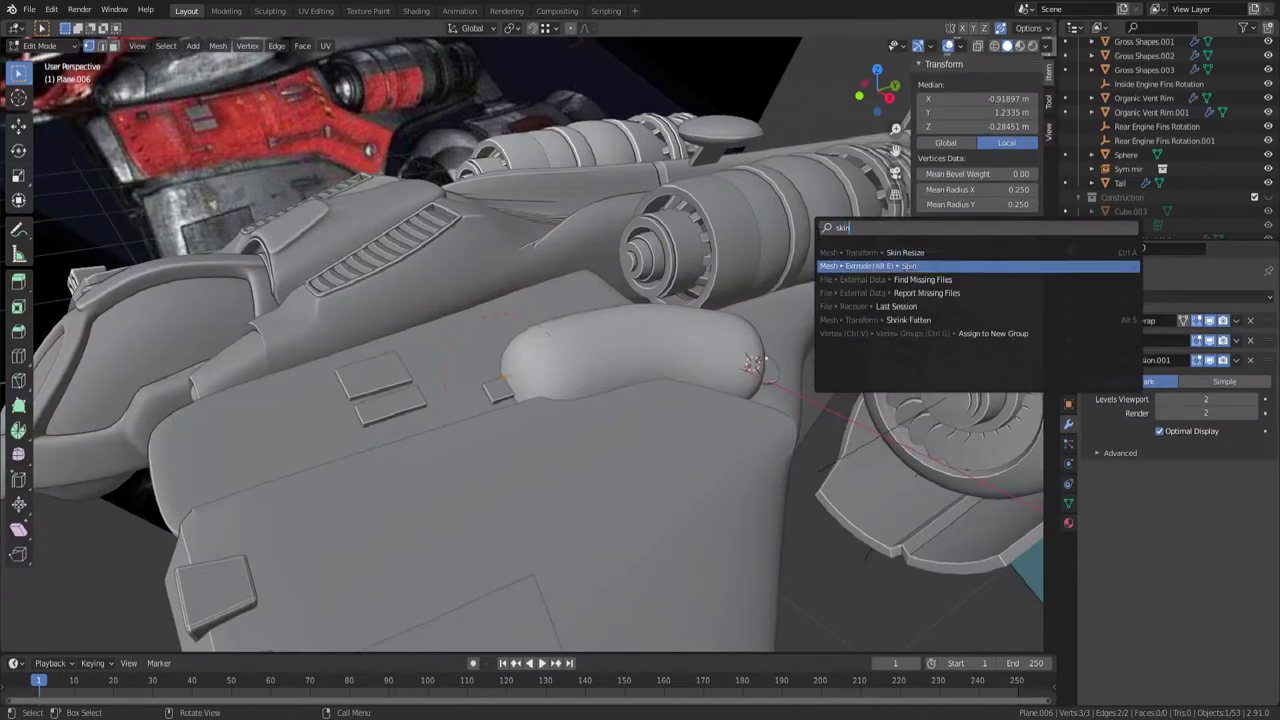
{"action": "key", "text": "Up"}
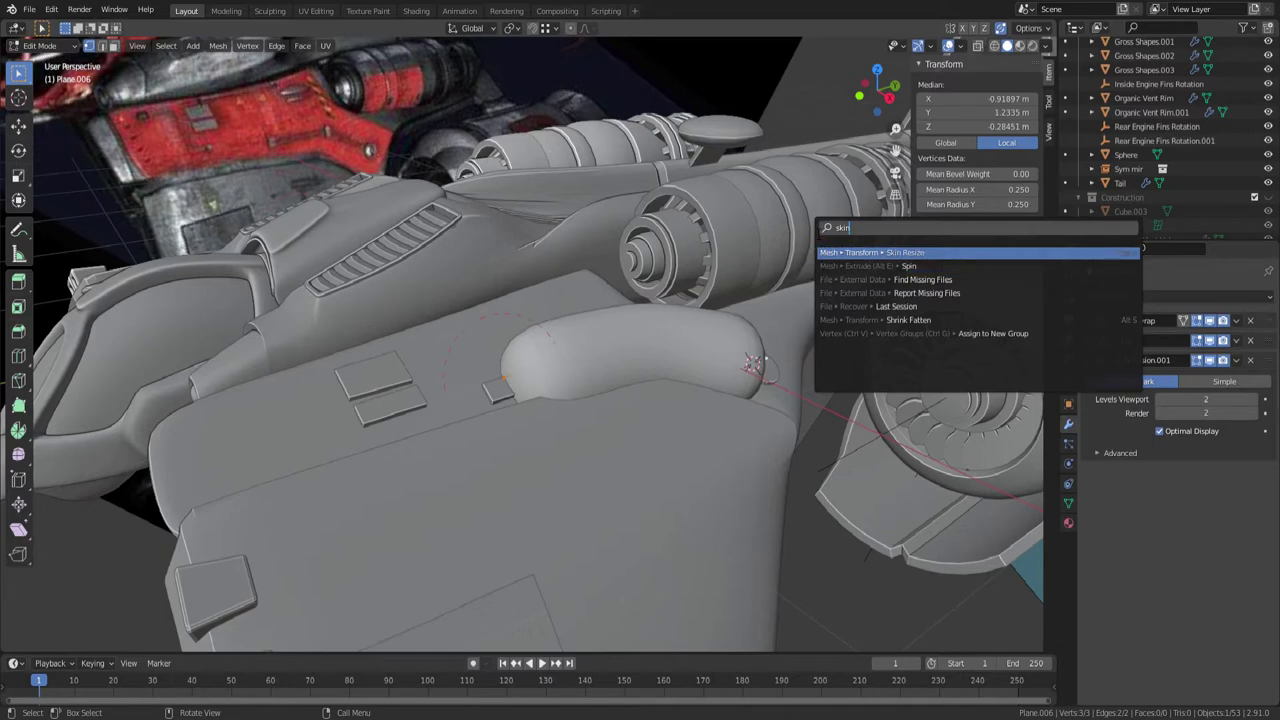
{"action": "key", "text": "Return"}
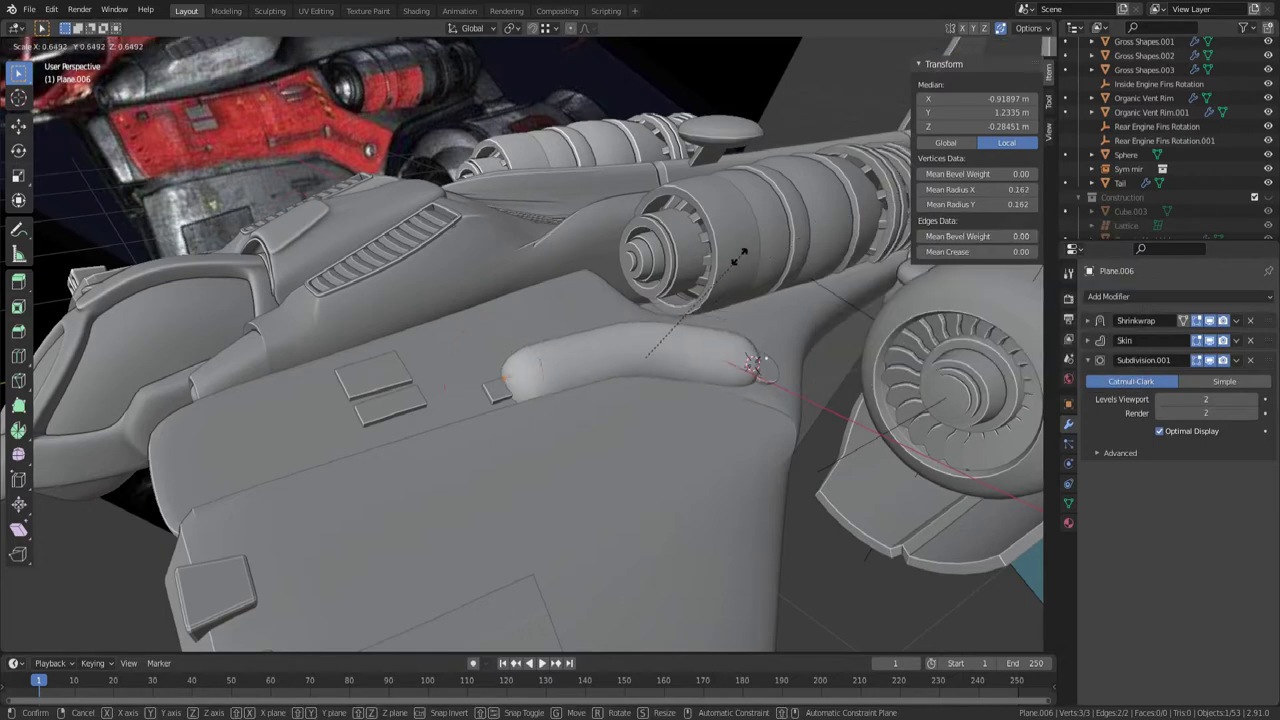
{"action": "left_click", "coordinate": [663, 340]}
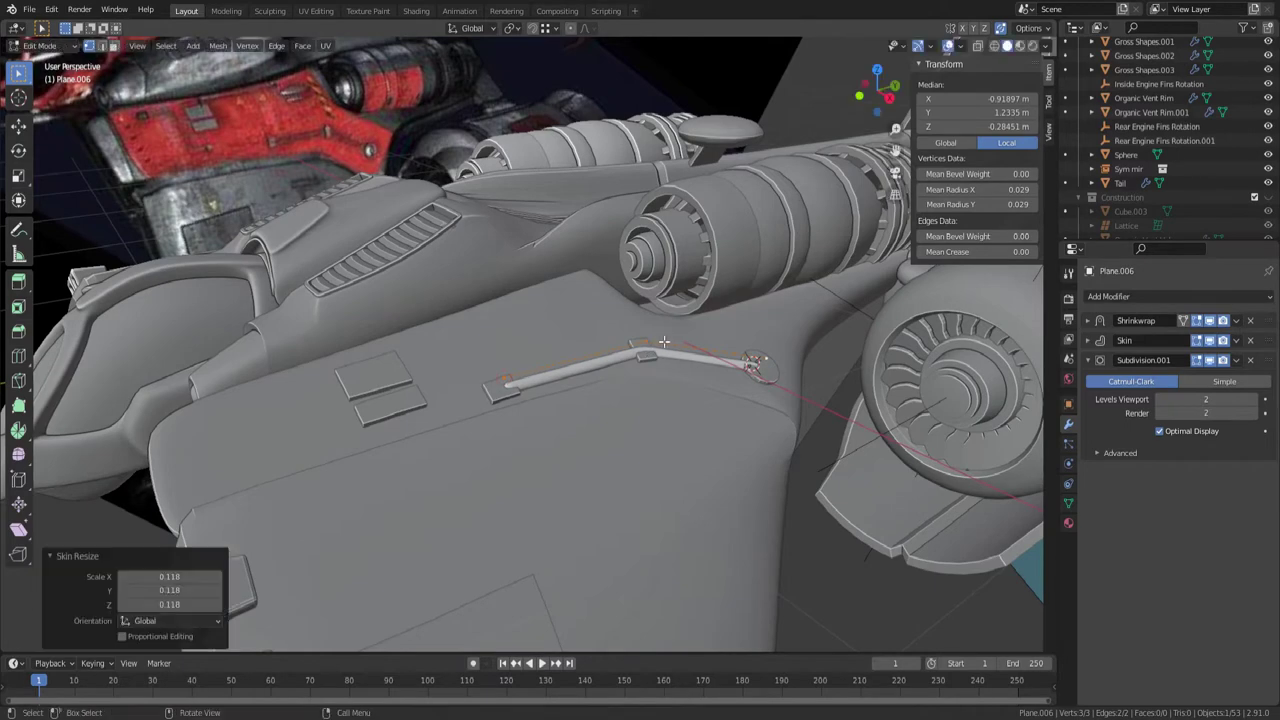
{"action": "middle_click_drag", "start_coordinate": [724, 362], "coordinate": [800, 361]}
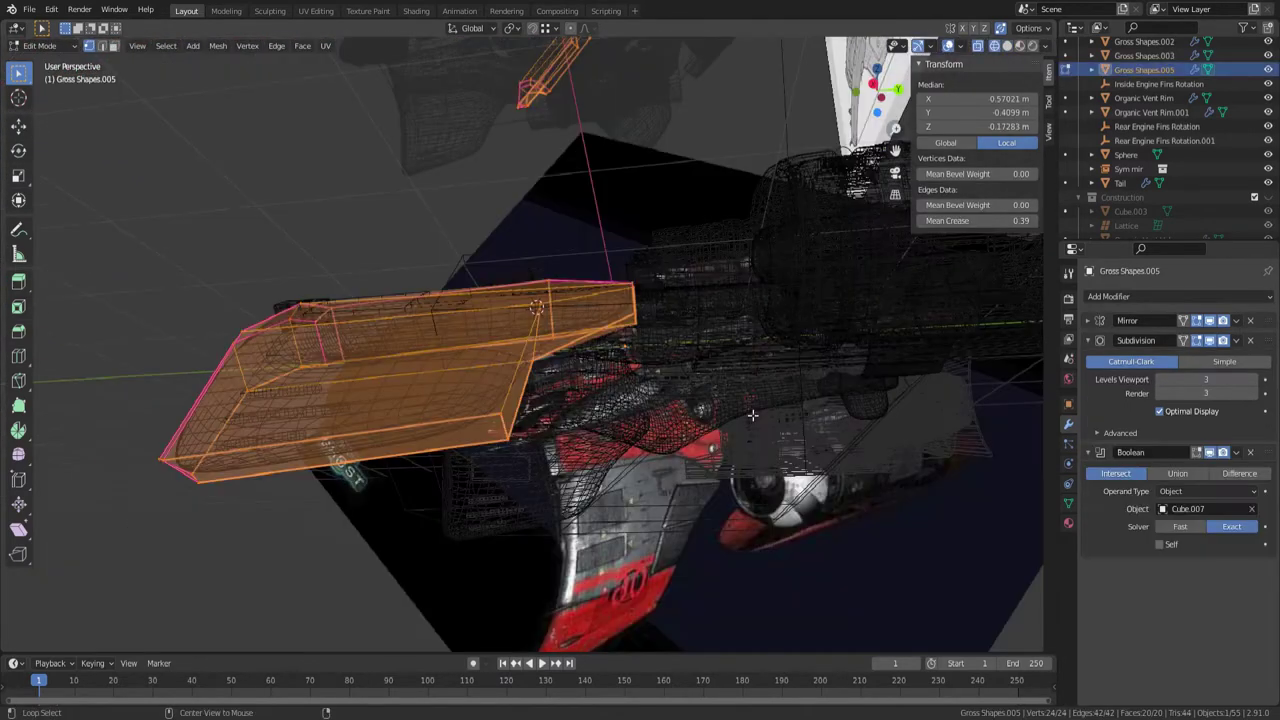
- Shrink the whole Gross Shapes.005 wing mesh inward with Shrink/Fatten
{"action": "key", "text": "alt+s"}
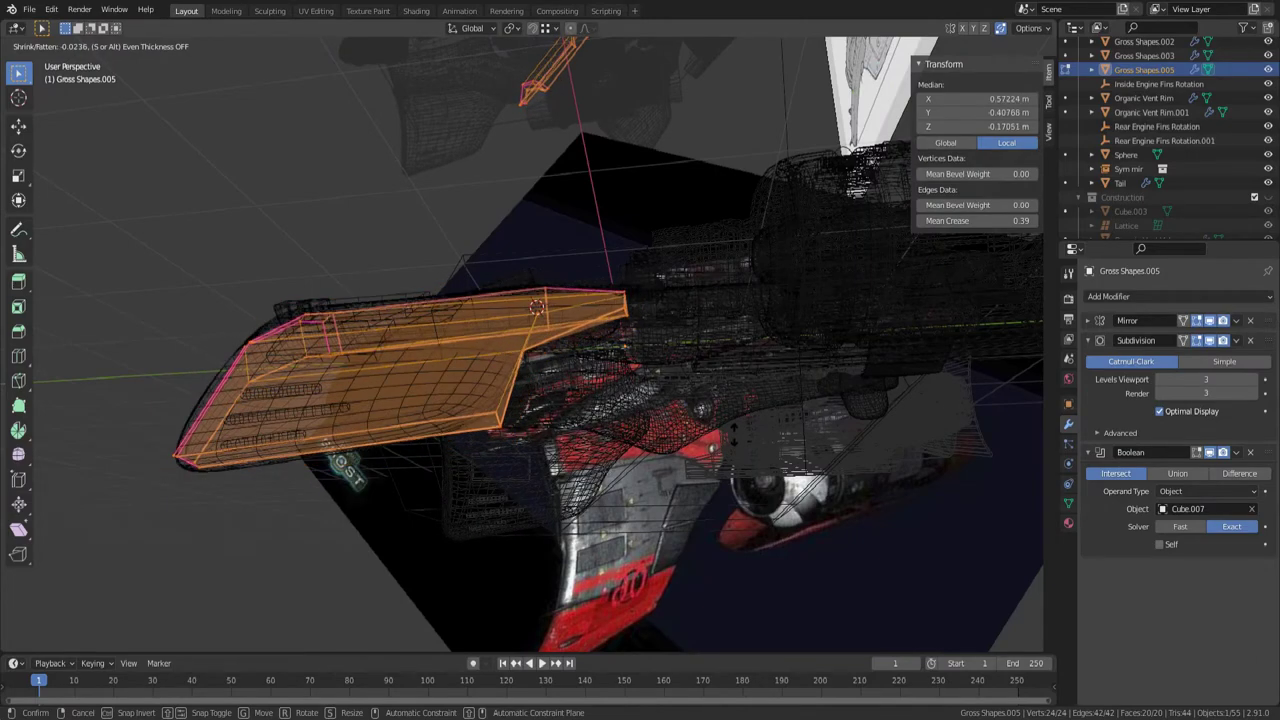
{"action": "key", "text": "Return"}
{"action": "middle_click_drag", "start_coordinate": [560, 400], "coordinate": [597, 400]}
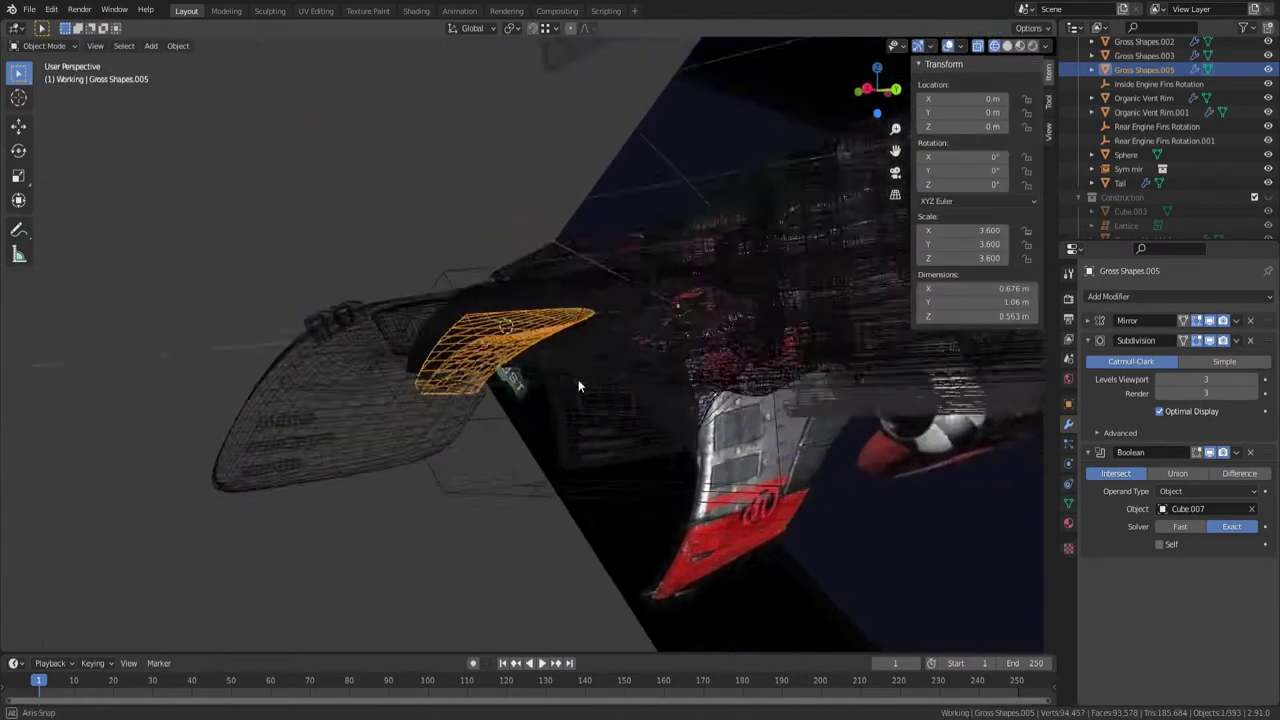
- Remove the boolean cutter box Cube.007 from view over the wing
{"action": "middle_click_drag", "start_coordinate": [578, 384], "coordinate": [634, 443]}
{"action": "key", "text": "alt+z"}
{"action": "left_click", "coordinate": [645, 389]}
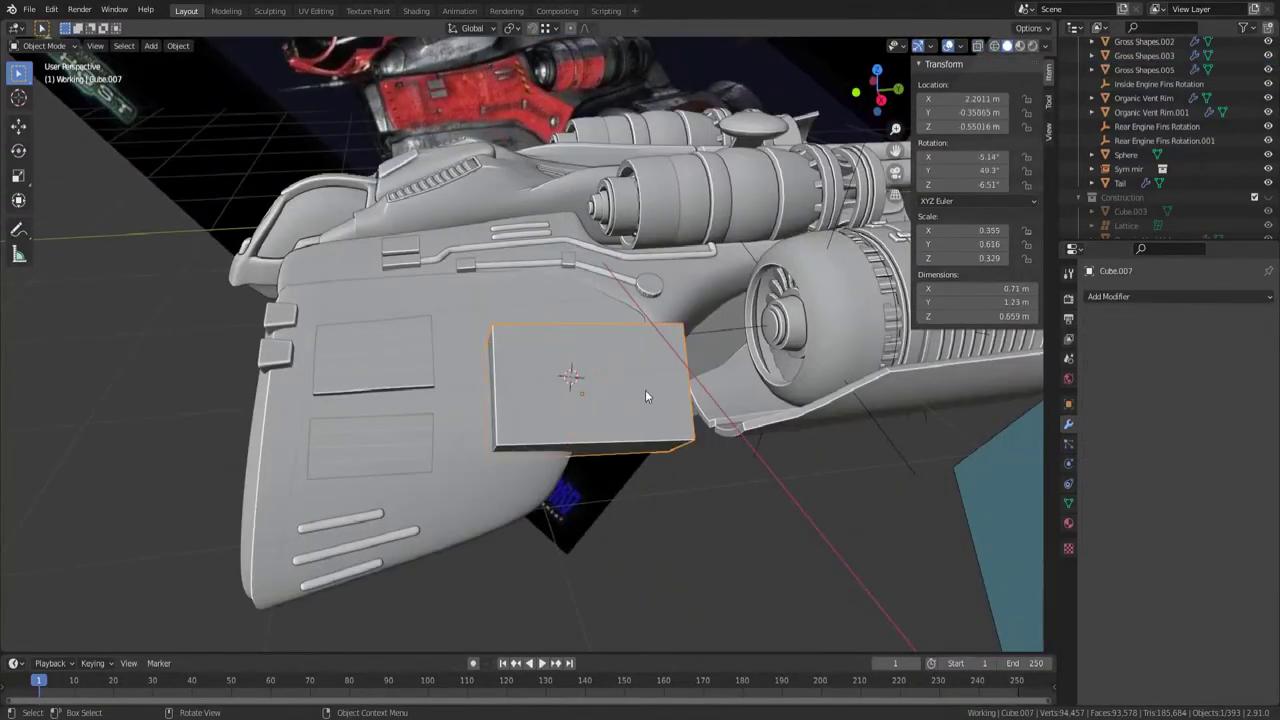
{"action": "key", "text": "Delete"}
{"action": "middle_click_drag", "start_coordinate": [697, 508], "coordinate": [600, 390]}
{"action": "left_click", "coordinate": [448, 417]}
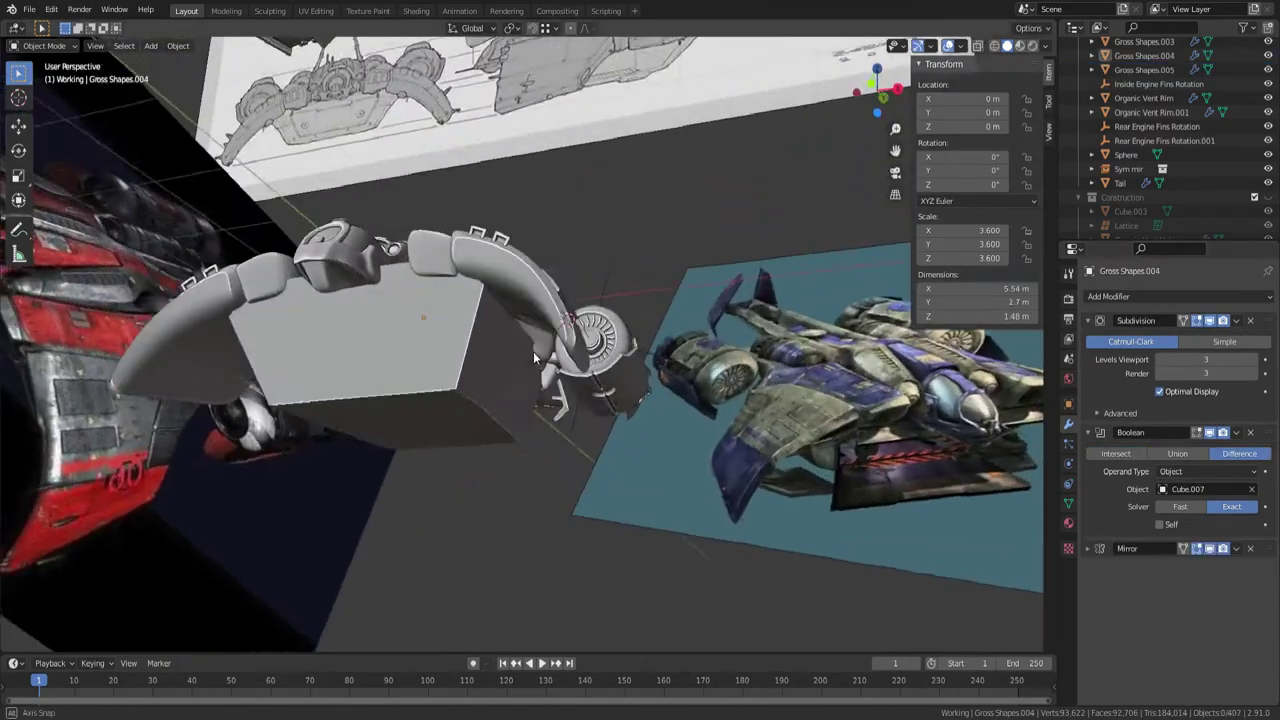
- Adjust the relative offset of the Array modifier on the Plane.008 ribs along the underside of the wing
{"action": "middle_click_drag", "start_coordinate": [533, 351], "coordinate": [264, 416]}
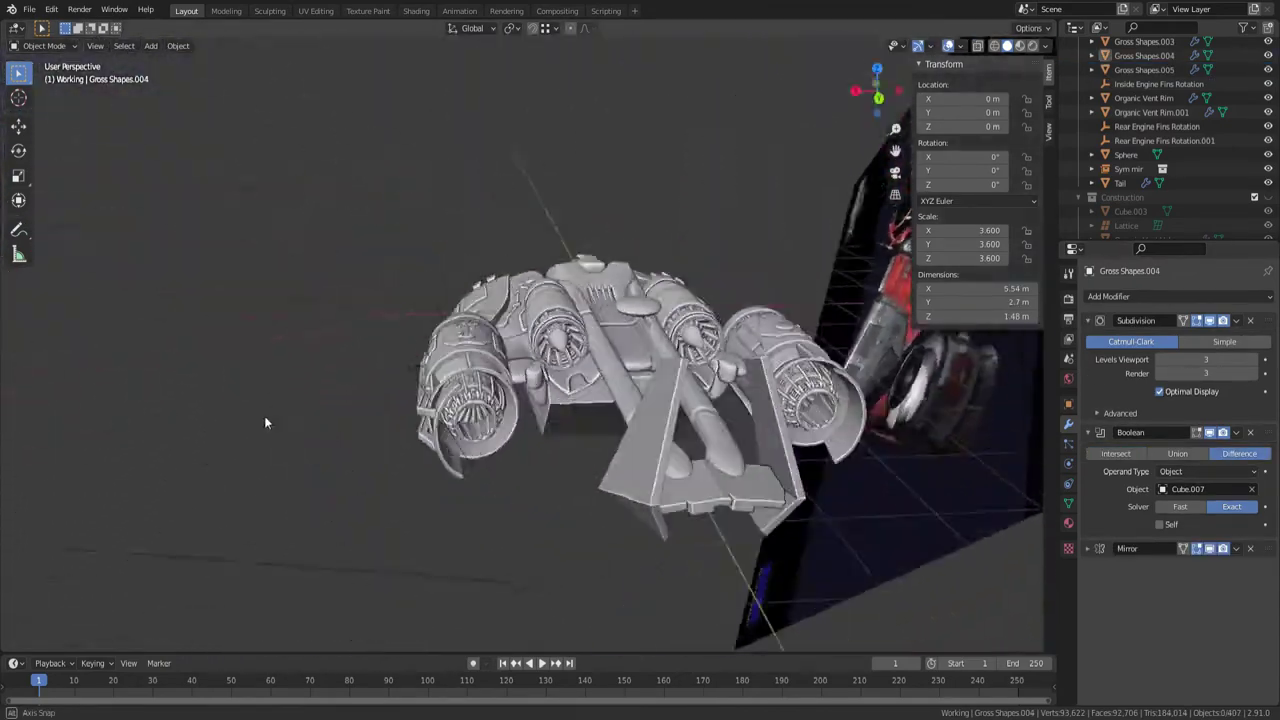
{"action": "scroll", "coordinate": [439, 422], "scroll_direction": "up", "scroll_amount": 6}
{"action": "middle_click_drag", "start_coordinate": [482, 418], "coordinate": [368, 490], "text": "shift"}
{"action": "middle_click_drag", "start_coordinate": [337, 440], "coordinate": [638, 264]}
{"action": "middle_click_drag", "start_coordinate": [718, 365], "coordinate": [532, 416]}
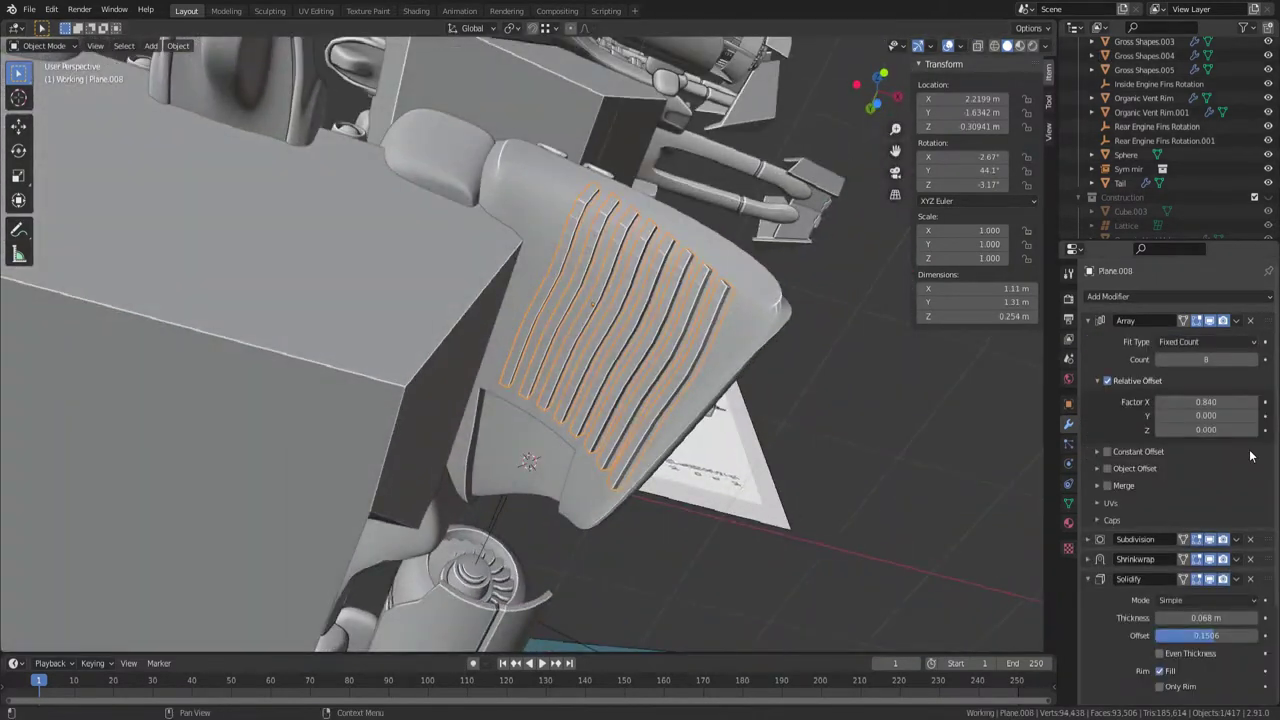
{"action": "mouse_move", "coordinate": [1206, 415]}
{"action": "left_mouse_down"}
{"action": "mouse_move", "coordinate": [1178, 415]}
{"action": "mouse_move", "coordinate": [1200, 415]}
{"action": "left_mouse_up"}
{"action": "middle_click_drag", "start_coordinate": [790, 332], "coordinate": [718, 372]}
- Shift the small nozzle Fixed Engine.004 about -0.054 m along Y on the side of the cockpit's chin
{"action": "left_click", "coordinate": [772, 336]}
{"action": "scroll", "coordinate": [777, 329], "scroll_direction": "down", "scroll_amount": 7}
{"action": "middle_click_drag", "start_coordinate": [777, 329], "coordinate": [690, 398]}
{"action": "scroll", "coordinate": [634, 481], "scroll_direction": "up", "scroll_amount": 3}
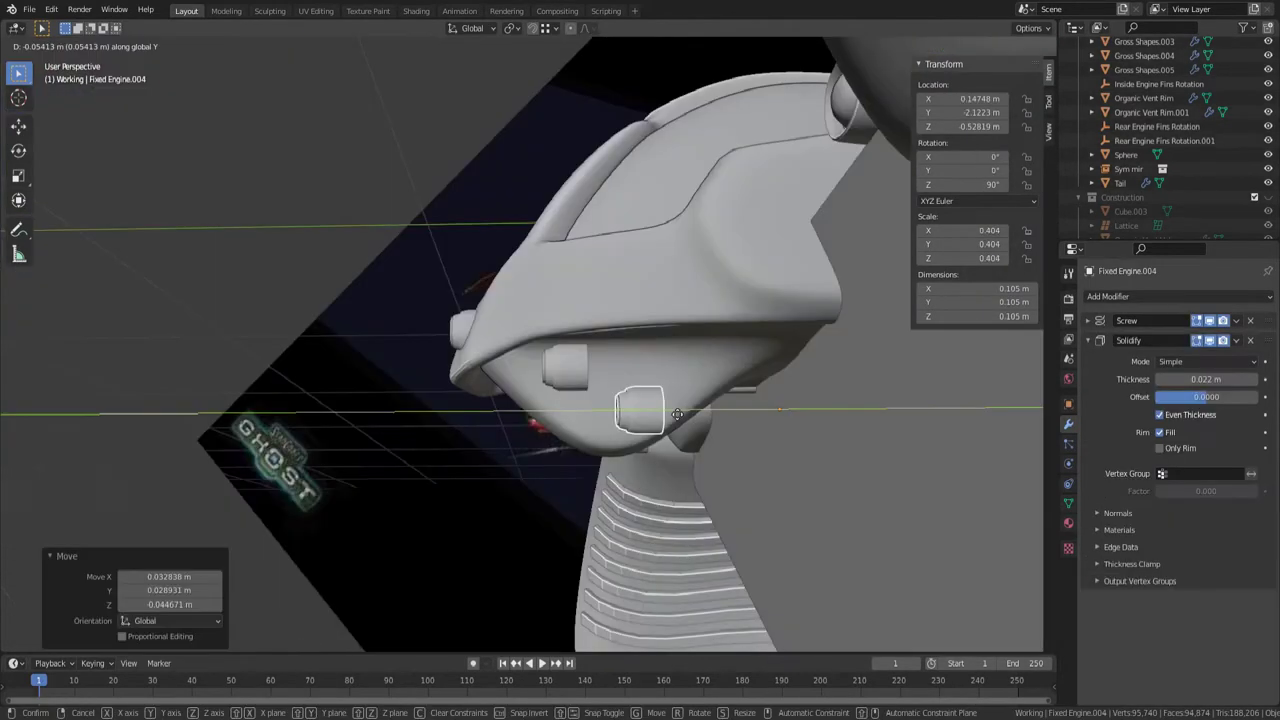
{"action": "scroll", "coordinate": [622, 408], "scroll_direction": "up", "scroll_amount": 8}
{"action": "mouse_move", "coordinate": [622, 408]}
{"action": "middle_mouse_down"}
{"action": "mouse_move", "coordinate": [686, 378]}
{"action": "mouse_move", "coordinate": [761, 392]}
{"action": "mouse_move", "coordinate": [603, 425]}
{"action": "middle_mouse_up"}
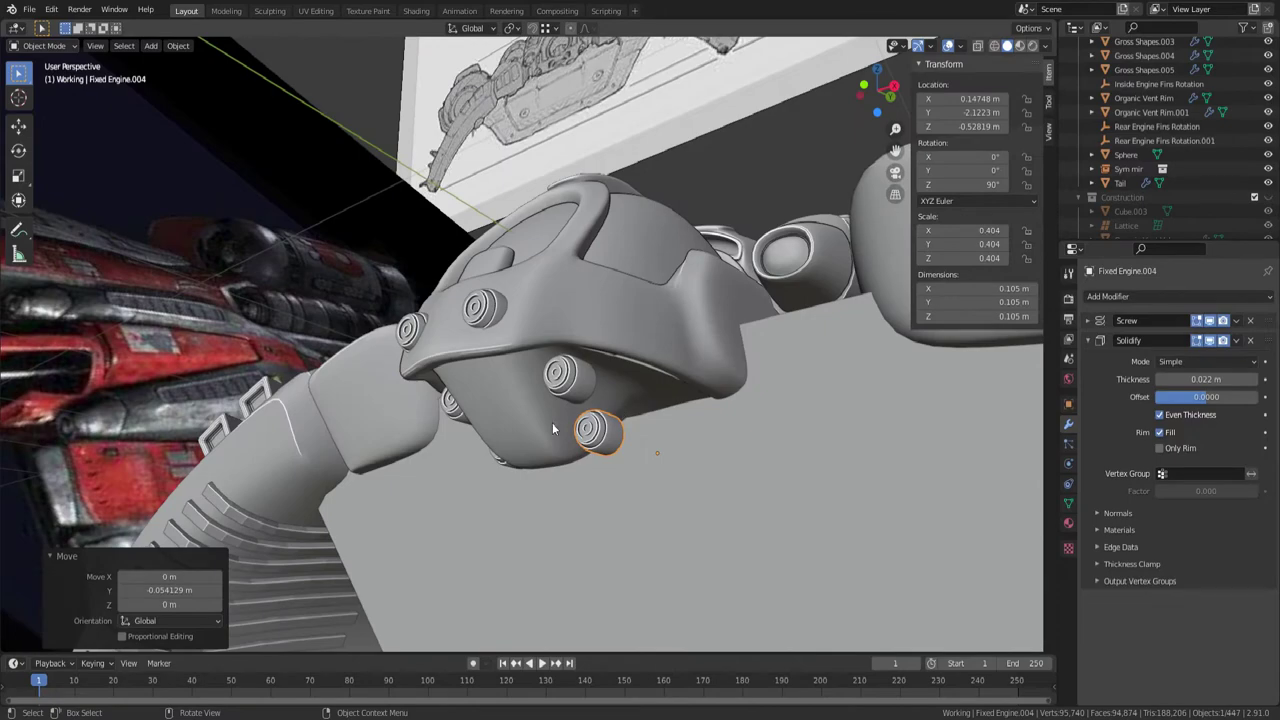
- Duplicate the lower chin vertex of the Gross Shapes mesh and place the copy between the two side nozzles
{"action": "left_click", "coordinate": [544, 422]}
{"action": "key", "text": "Tab"}
{"action": "middle_click_drag", "start_coordinate": [640, 395], "coordinate": [613, 368]}
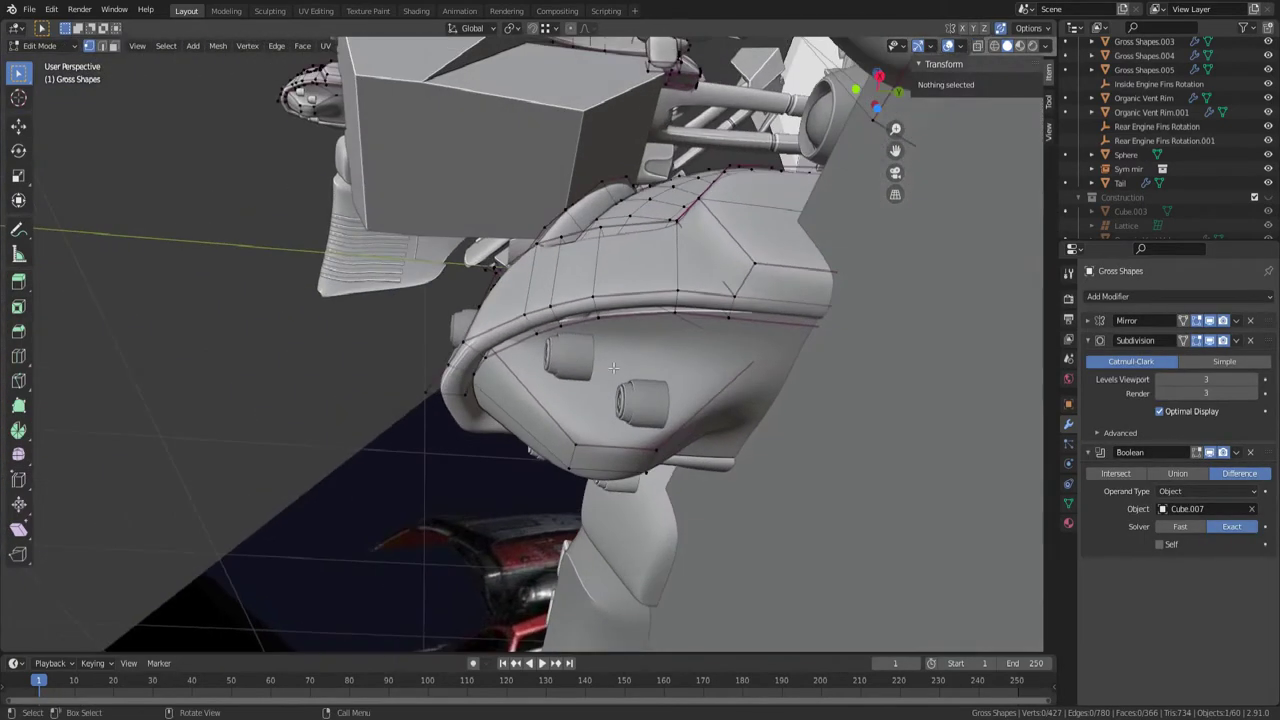
{"action": "left_click", "coordinate": [581, 444]}
{"action": "middle_click_drag", "start_coordinate": [576, 465], "coordinate": [612, 459]}
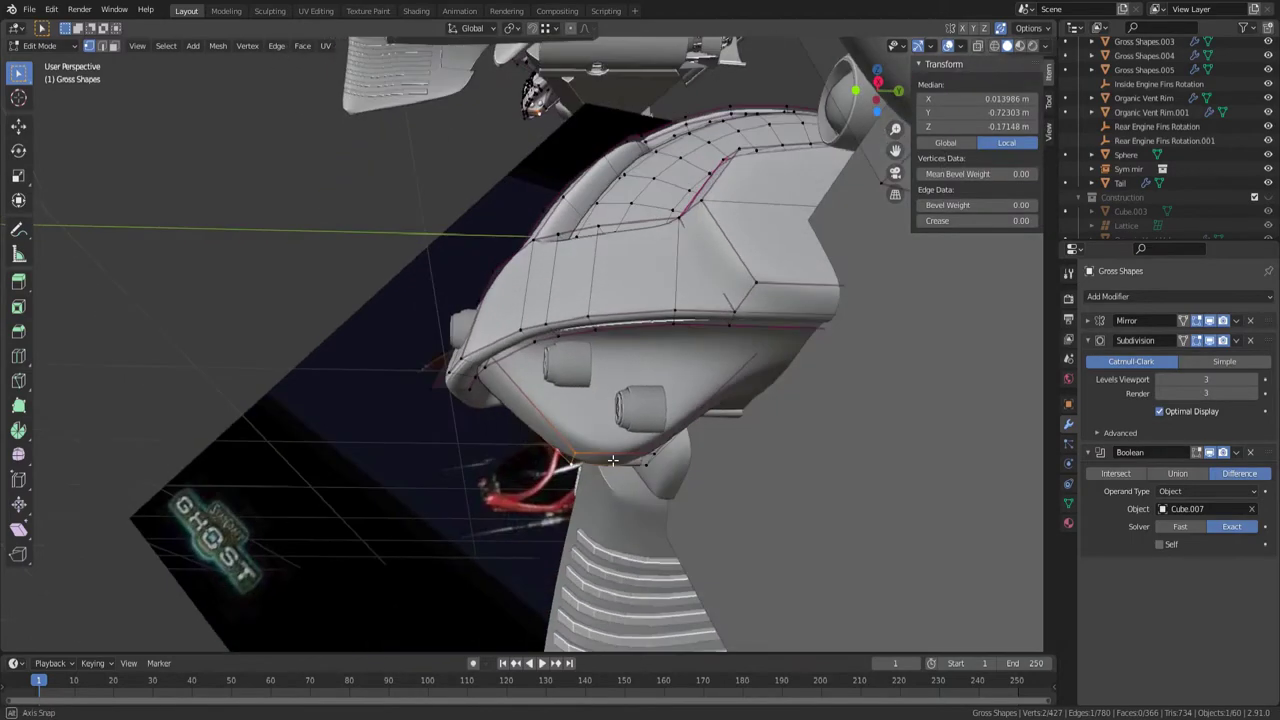
{"action": "left_click", "coordinate": [578, 452]}
{"action": "key", "text": "g"}
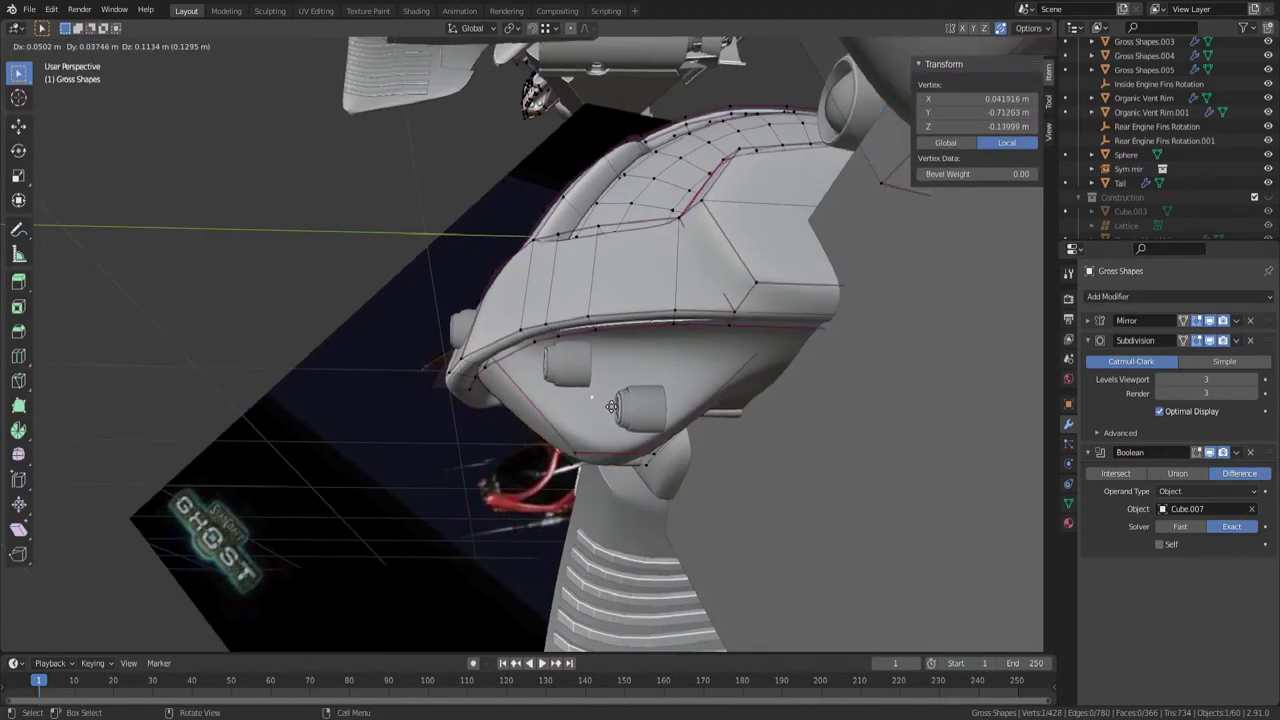
{"action": "left_click", "coordinate": [613, 404]}
- Extrude the copied vertex into a housing behind the upper chin nozzle and crease its selected edges to 1
{"action": "middle_click_drag", "start_coordinate": [613, 404], "coordinate": [752, 409]}
{"action": "key", "text": "e"}
{"action": "left_click", "coordinate": [716, 423]}
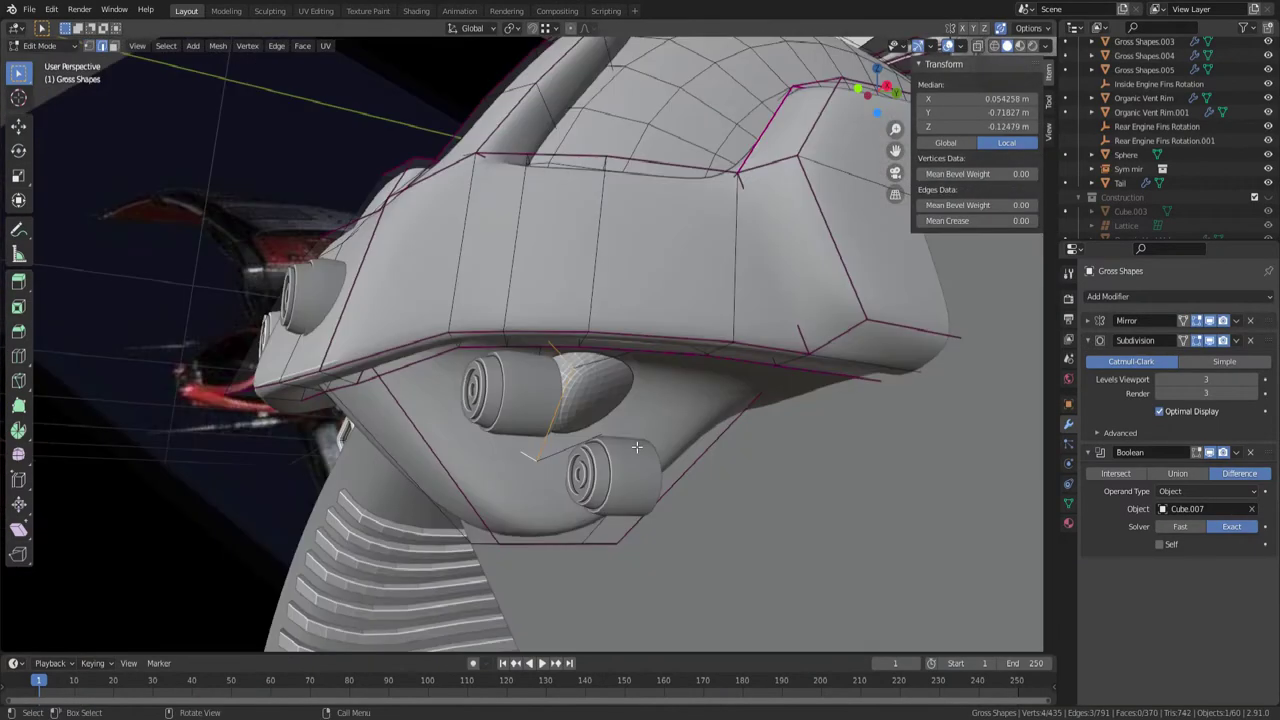
{"action": "key", "text": "shift+e"}
{"action": "key", "text": "1"}
{"action": "key", "text": "Return"}
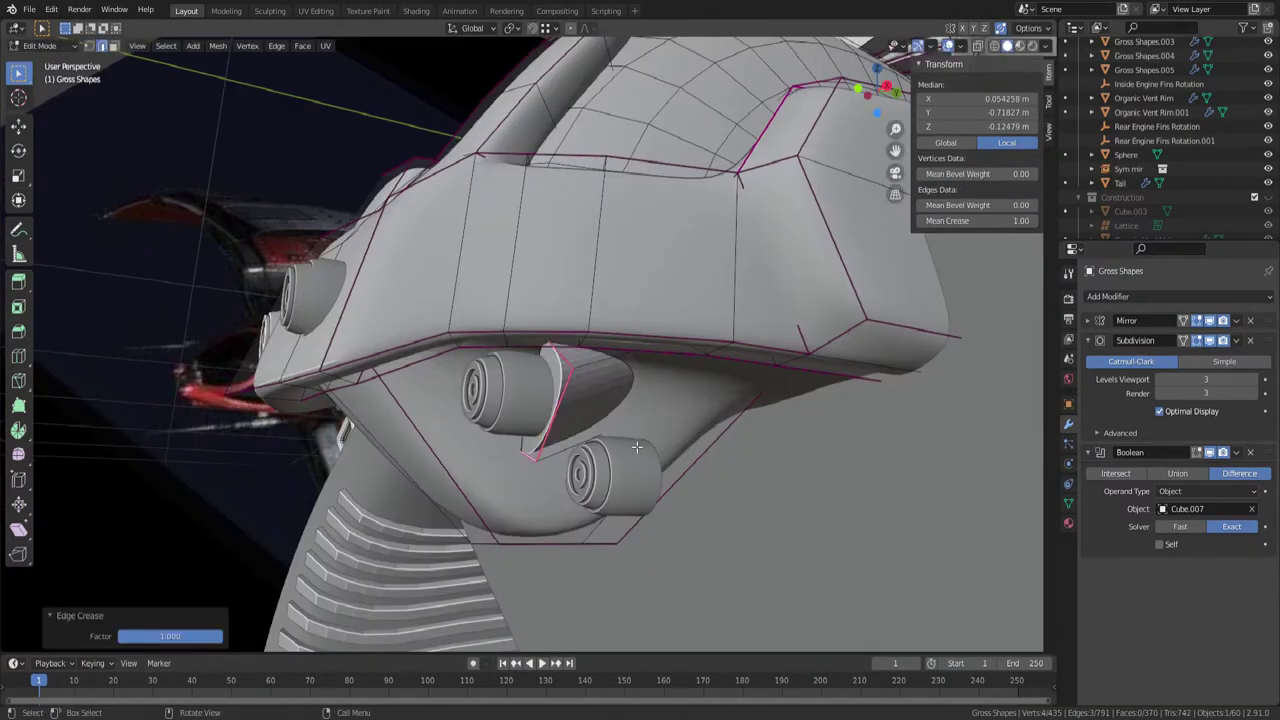
- Soften the crease of the upper nozzle housing's edges to about 0.38
{"action": "middle_click_drag", "start_coordinate": [647, 428], "coordinate": [685, 410]}
{"action": "key", "text": "shift+e"}
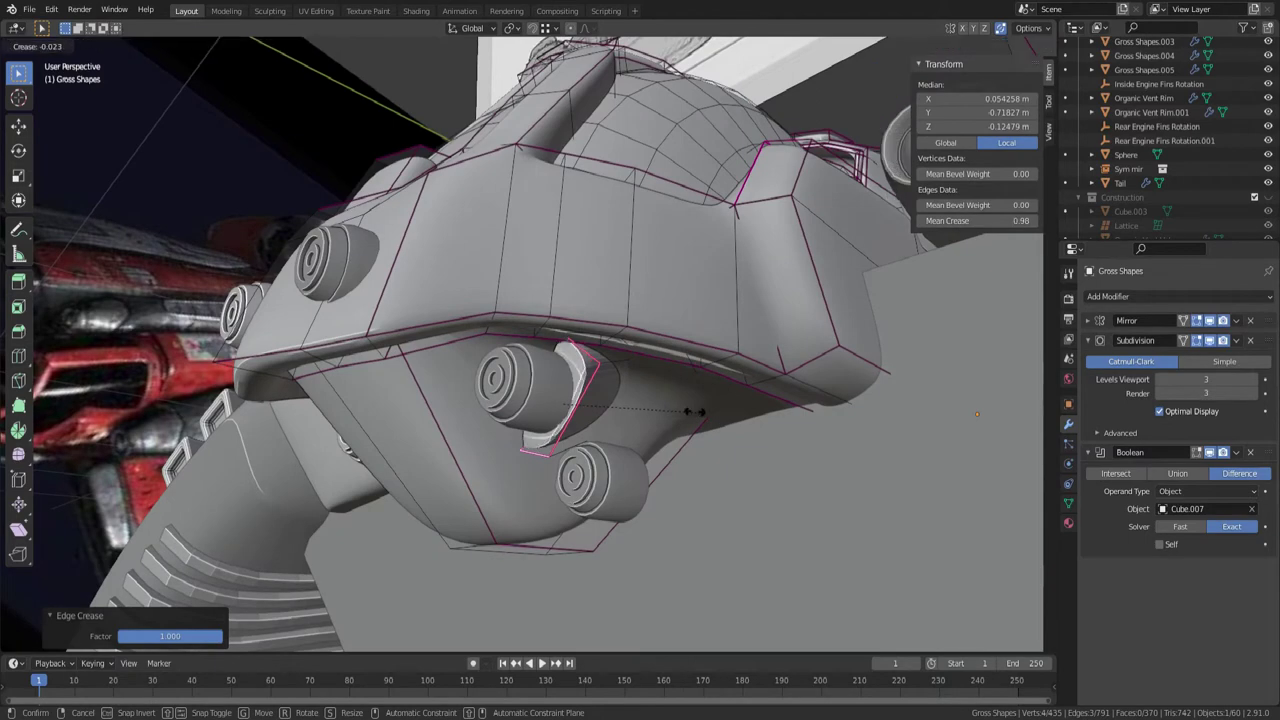
{"action": "left_click", "coordinate": [624, 418]}
{"action": "key", "text": "shift+e"}
{"action": "left_click", "coordinate": [810, 445]}
- Move the housing's outer edge about 0.013 m in X, 0.008 m in Y and -0.011 m in Z
{"action": "left_click", "coordinate": [597, 413]}
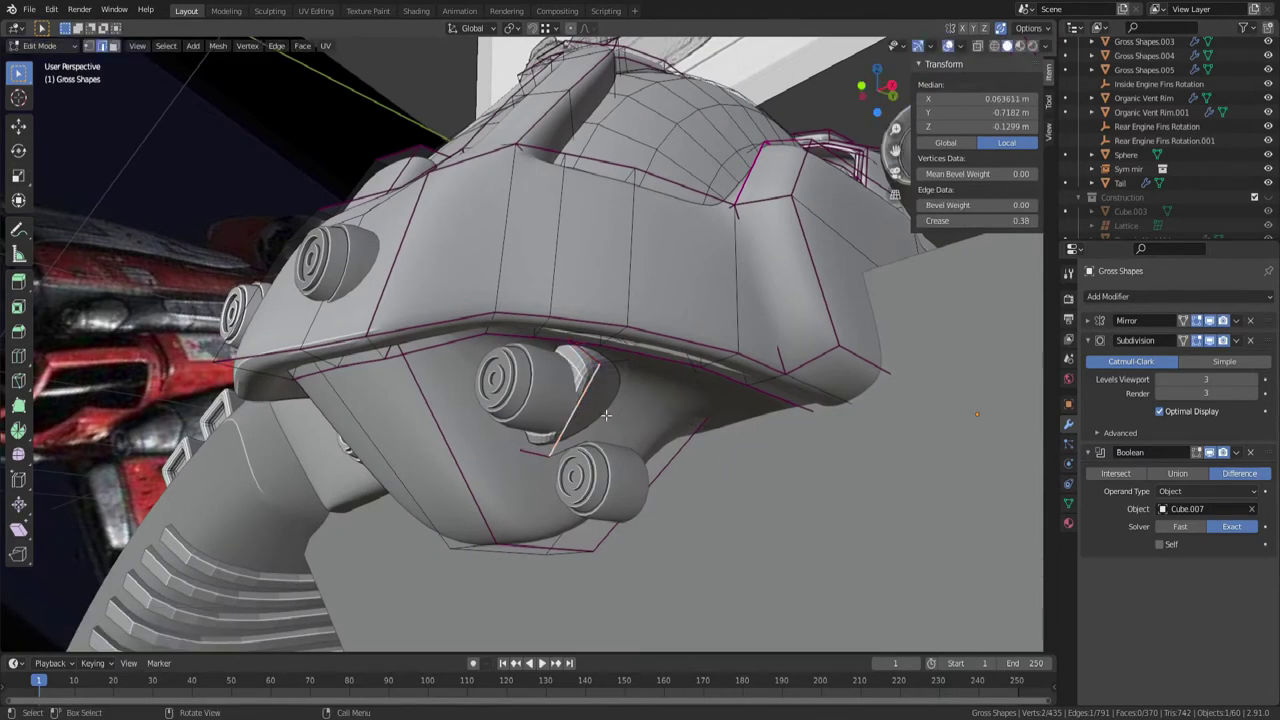
{"action": "middle_click_drag", "start_coordinate": [597, 413], "coordinate": [660, 430]}
{"action": "key", "text": "g"}
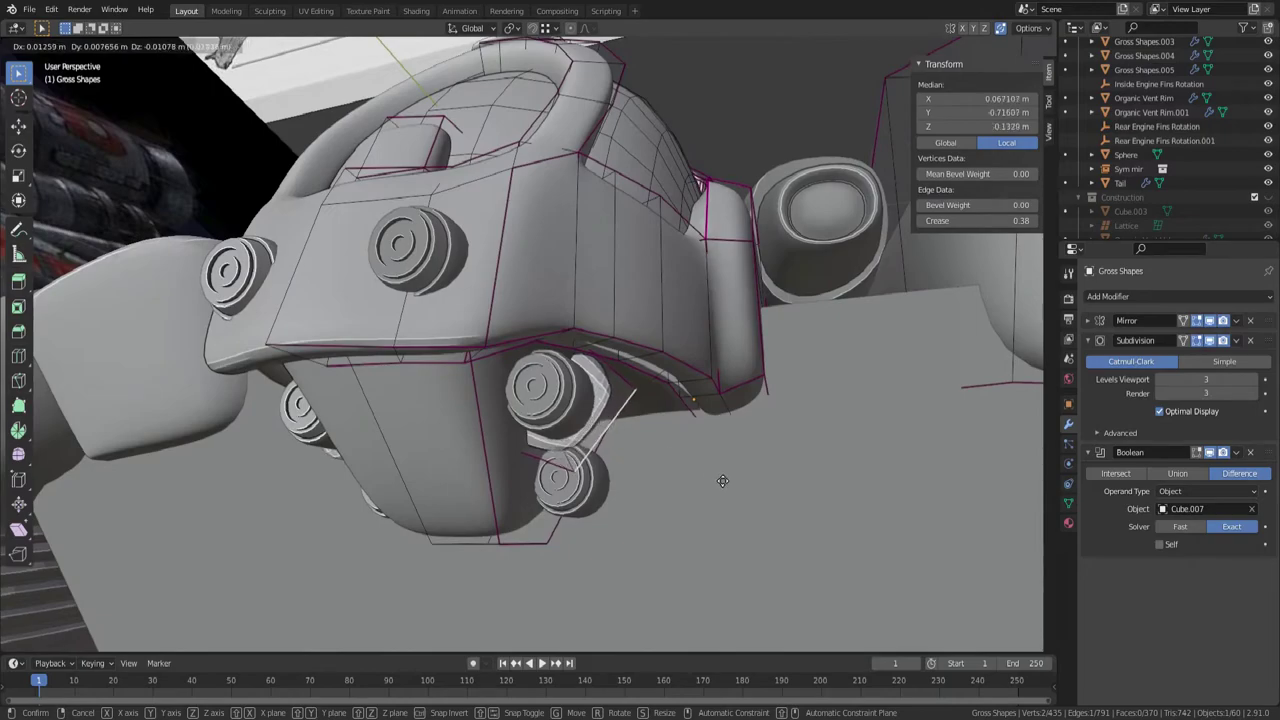
{"action": "left_click", "coordinate": [720, 478]}
{"action": "middle_click_drag", "start_coordinate": [720, 478], "coordinate": [588, 366]}
- Build a matching housing behind the lower nozzle and pull its rear edges about 0.11 m back along the hull
{"action": "key", "text": "alt+z"}
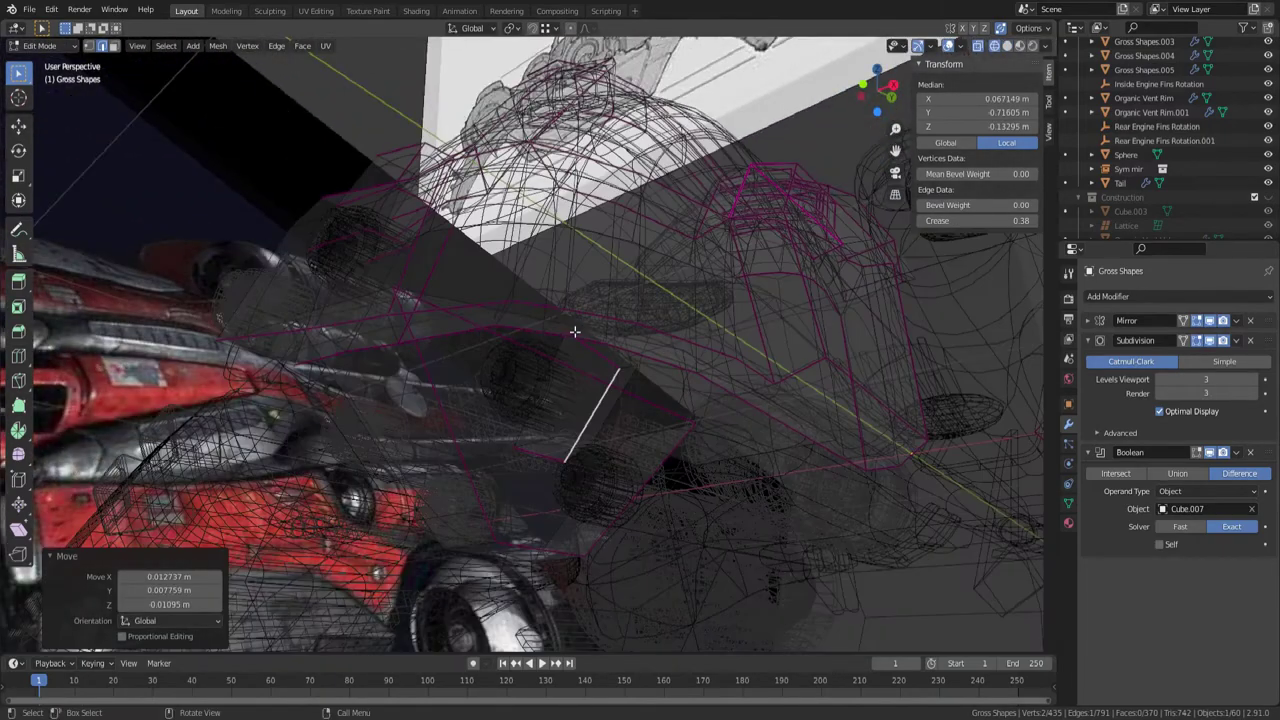
{"action": "left_click", "coordinate": [574, 330]}
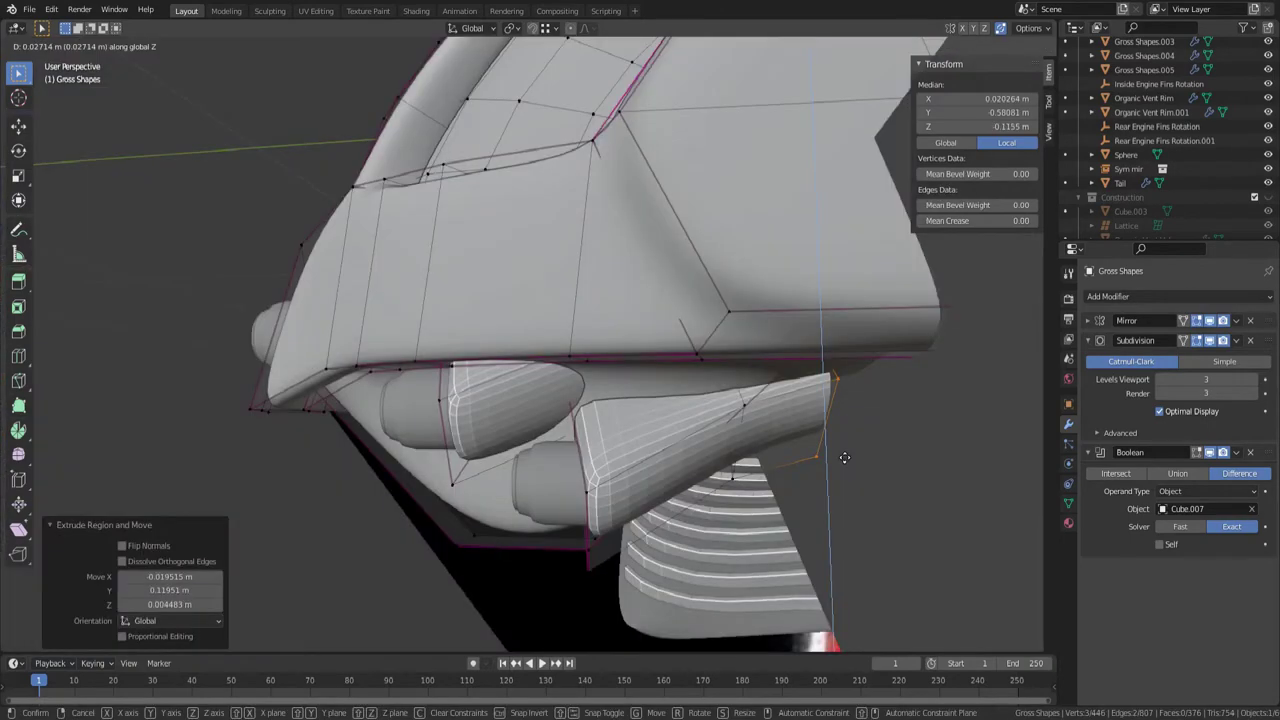
{"action": "middle_click_drag", "start_coordinate": [700, 420], "coordinate": [763, 380]}
{"action": "key", "text": "g"}
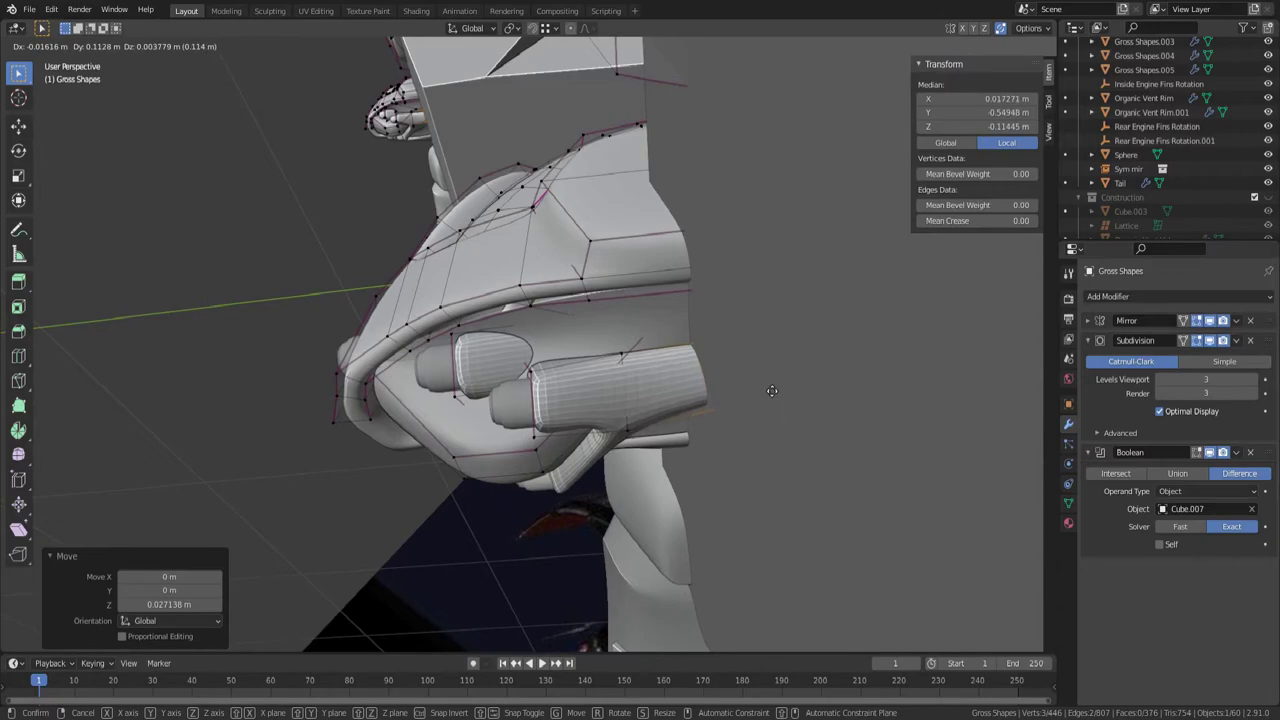
{"action": "left_click", "coordinate": [772, 390]}
{"action": "middle_click_drag", "start_coordinate": [772, 390], "coordinate": [820, 351]}
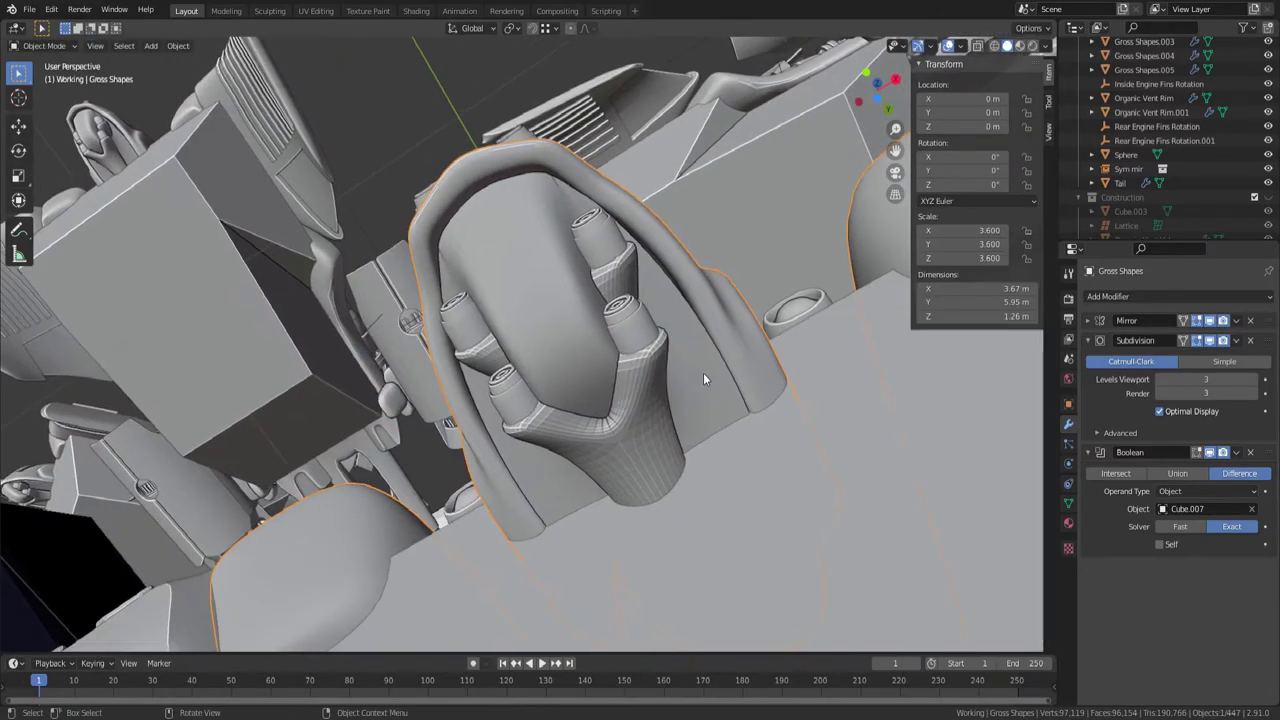
- Apply Shade Smooth to all faces of the Gross Shapes mesh
{"action": "middle_click_drag", "start_coordinate": [703, 372], "coordinate": [612, 374]}
{"action": "key", "text": "Tab"}
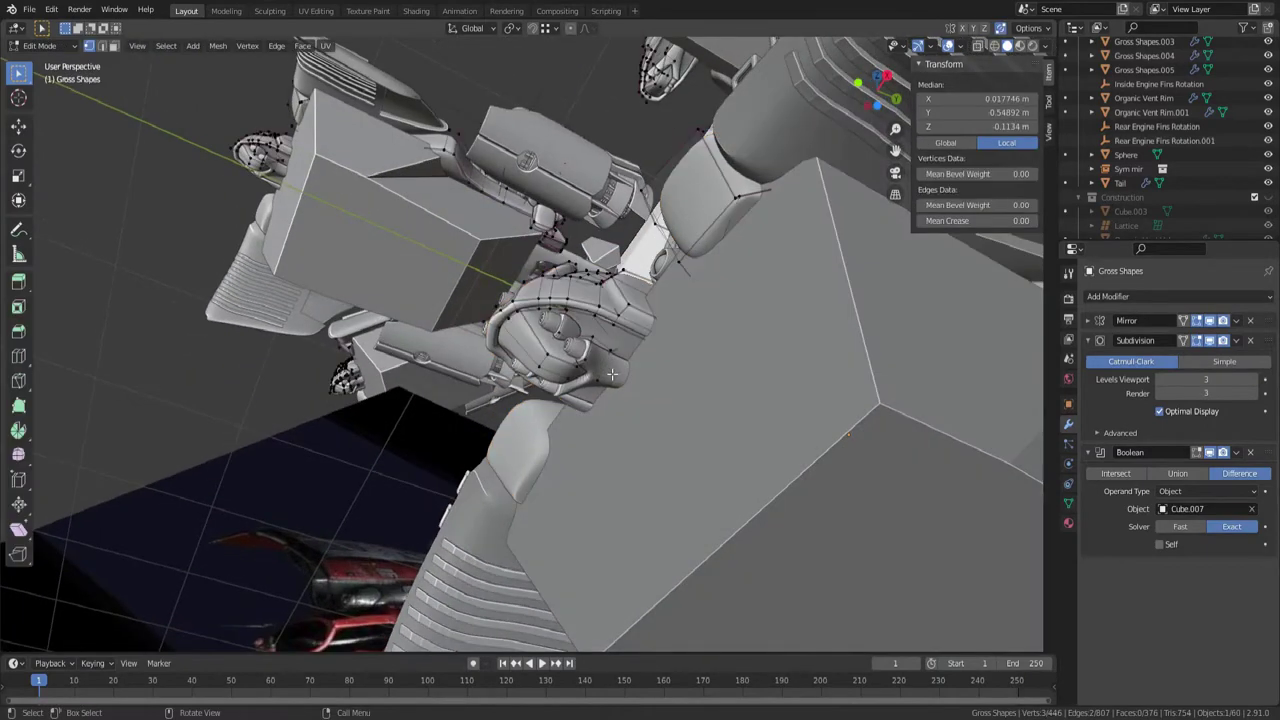
{"action": "key", "text": "a"}
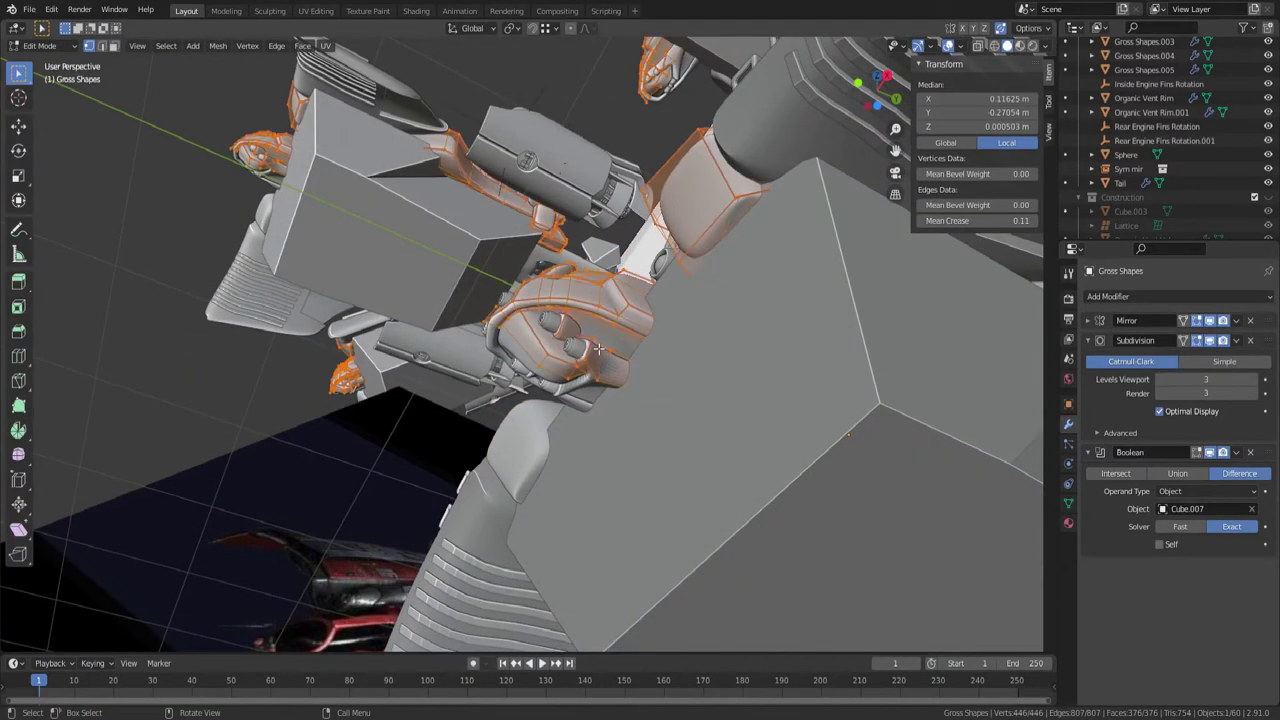
{"action": "key", "text": "F3"}
{"action": "type", "text": "sm"}
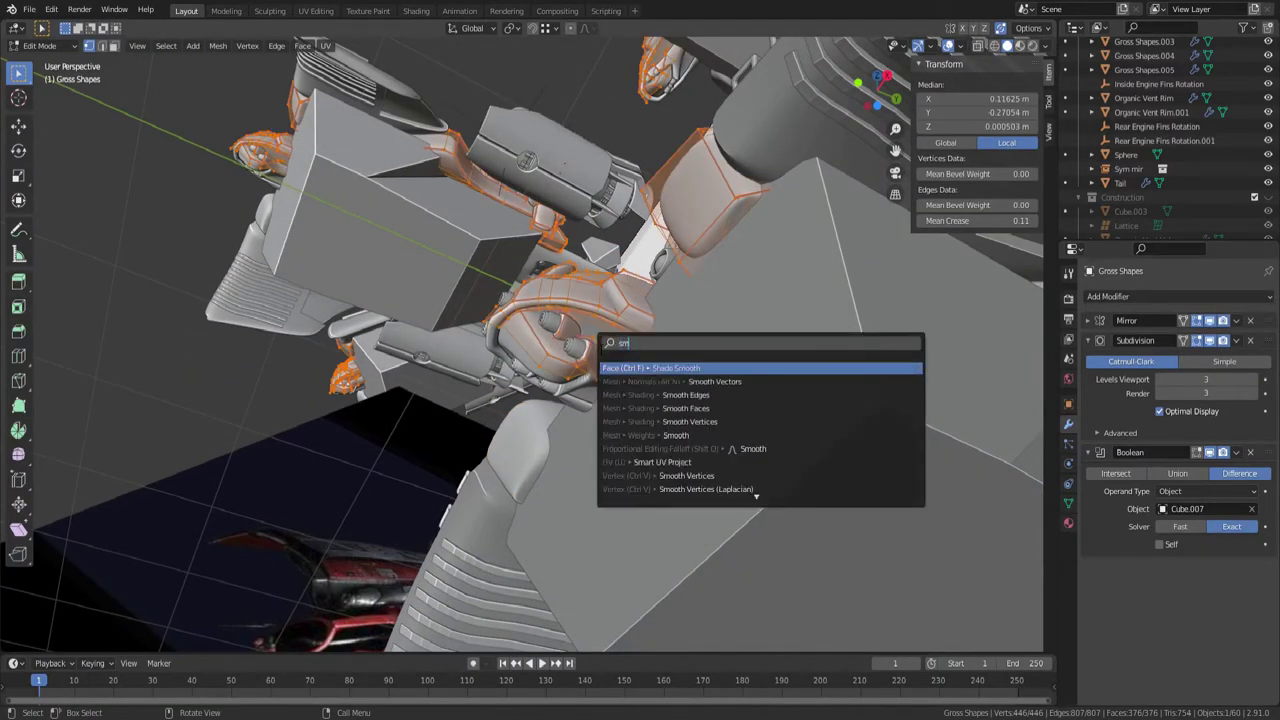
{"action": "key", "text": "Return"}
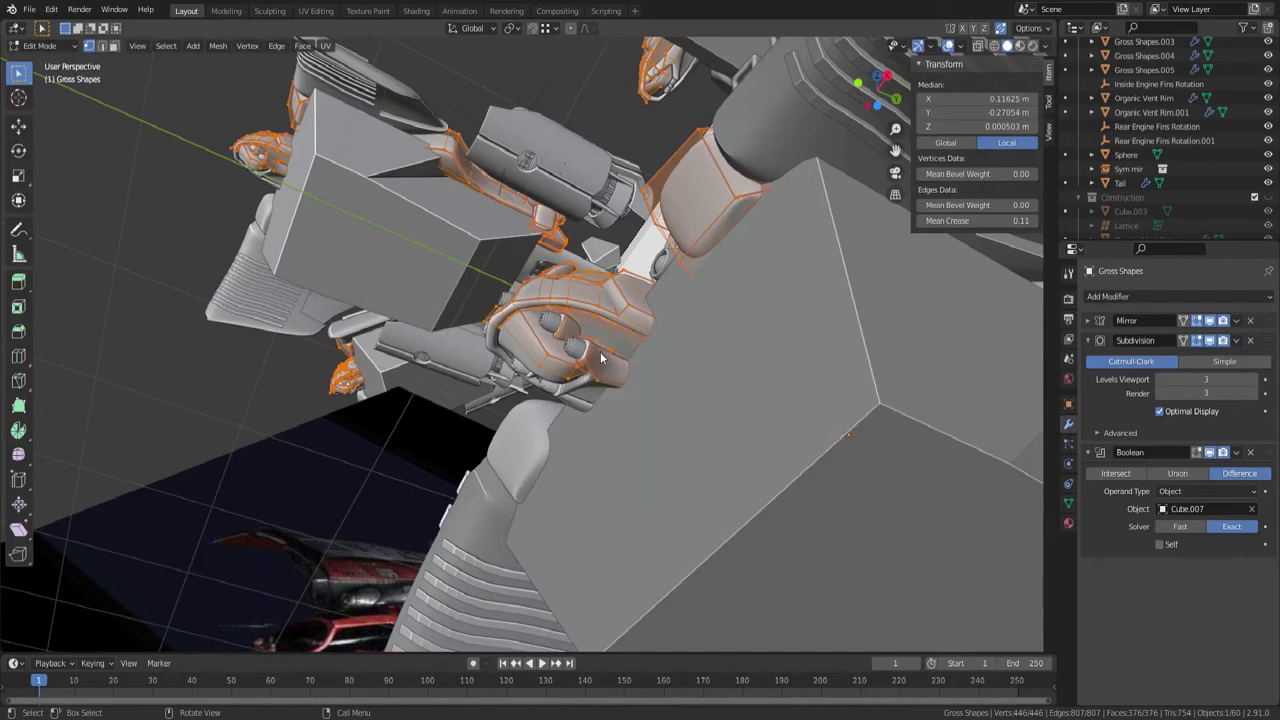
{"action": "key", "text": "Tab"}
- Duplicate the upper chin nozzle and place the copy beside the cockpit
{"action": "scroll", "coordinate": [600, 357], "scroll_direction": "up", "scroll_amount": 2}
{"action": "middle_click_drag", "start_coordinate": [662, 345], "coordinate": [584, 414]}
{"action": "scroll", "coordinate": [575, 425], "scroll_direction": "up", "scroll_amount": 3}
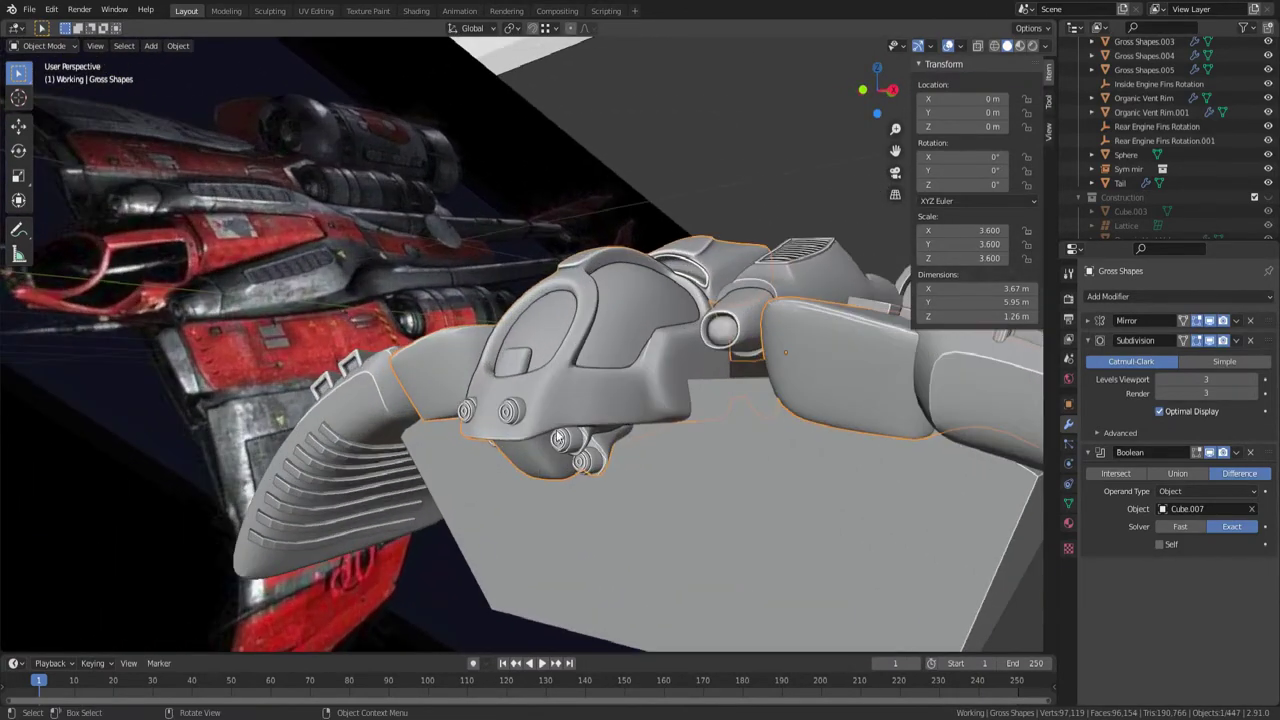
{"action": "left_click", "coordinate": [561, 440]}
{"action": "key", "text": "shift+d"}
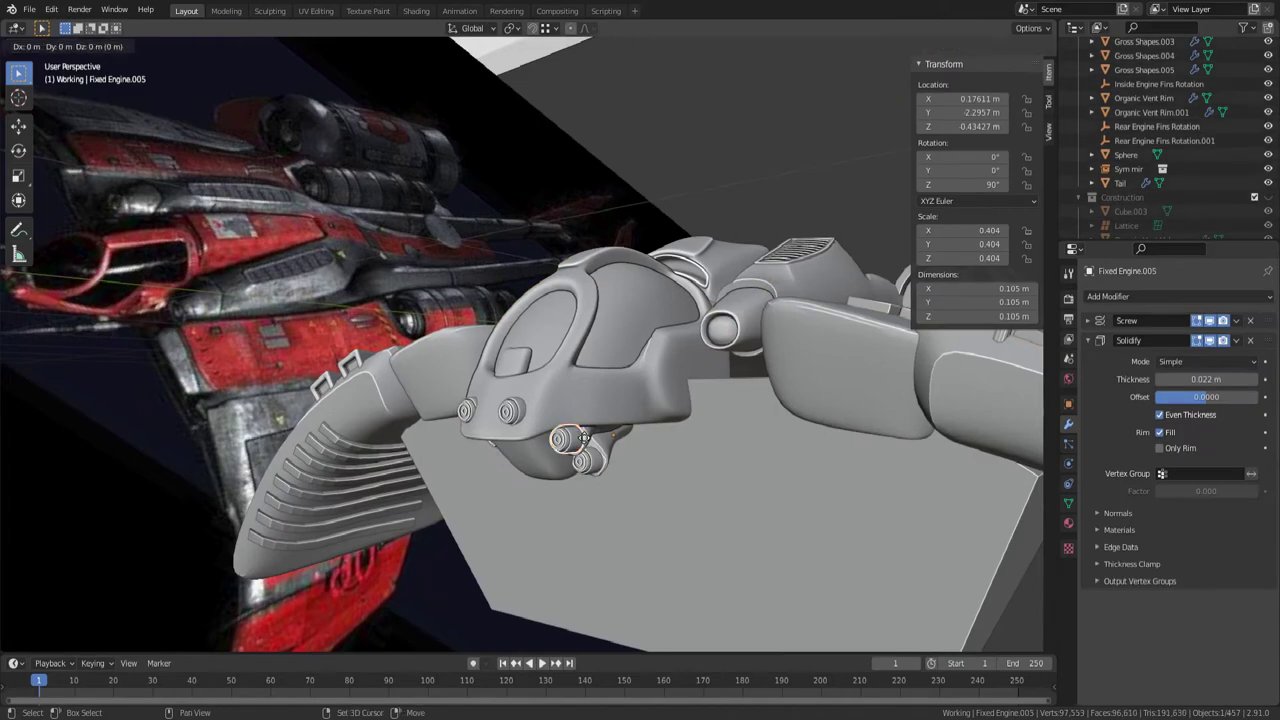
{"action": "left_click", "coordinate": [716, 441]}
- Position the duplicated nozzle beneath the round side intake, between the cockpit and the wing root
{"action": "middle_click_drag", "start_coordinate": [716, 441], "coordinate": [661, 330]}
{"action": "key", "text": "g"}
{"action": "key", "text": "shift+z"}
{"action": "left_click", "coordinate": [718, 445]}
{"action": "key", "text": "g"}
{"action": "left_click", "coordinate": [654, 261]}
{"action": "middle_click_drag", "start_coordinate": [654, 261], "coordinate": [760, 323]}
{"action": "key", "text": "g"}
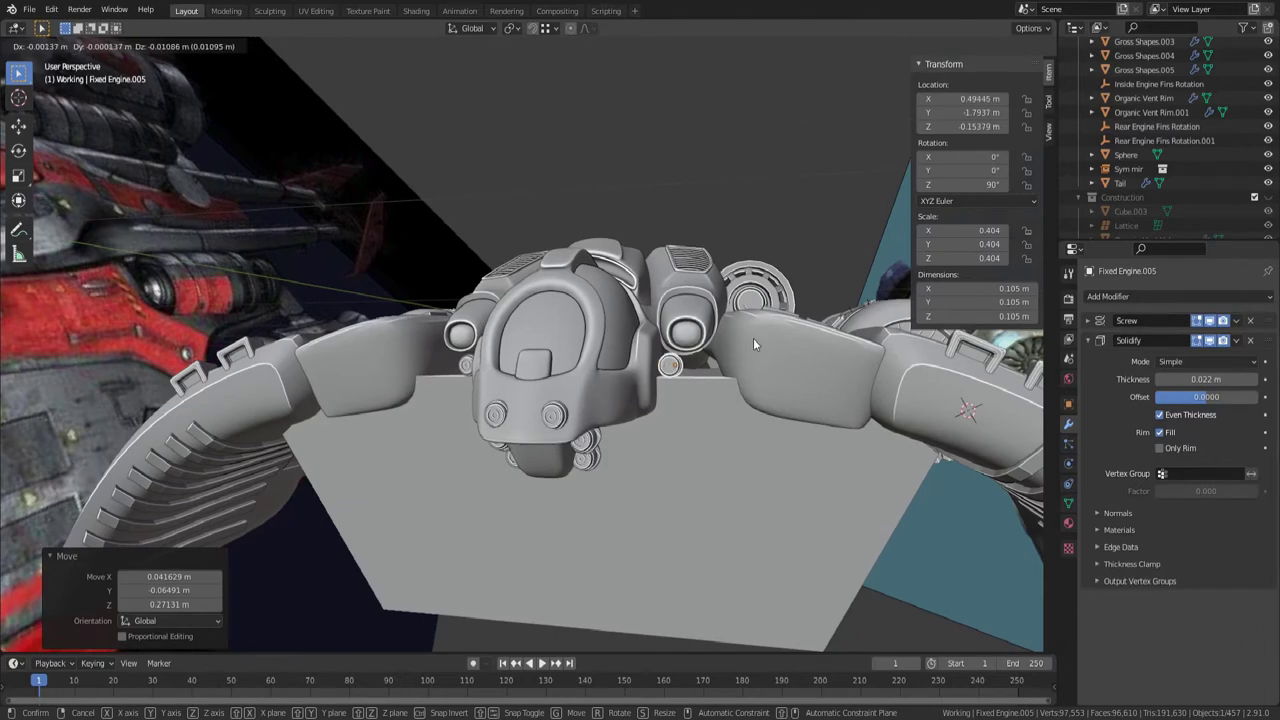
{"action": "left_click", "coordinate": [755, 345]}
- Lengthen the gun barrel of Fixed Engine.005 by moving its two tip vertices about -0.168 m along Y
{"action": "scroll", "coordinate": [638, 357], "scroll_direction": "down", "scroll_amount": 5}
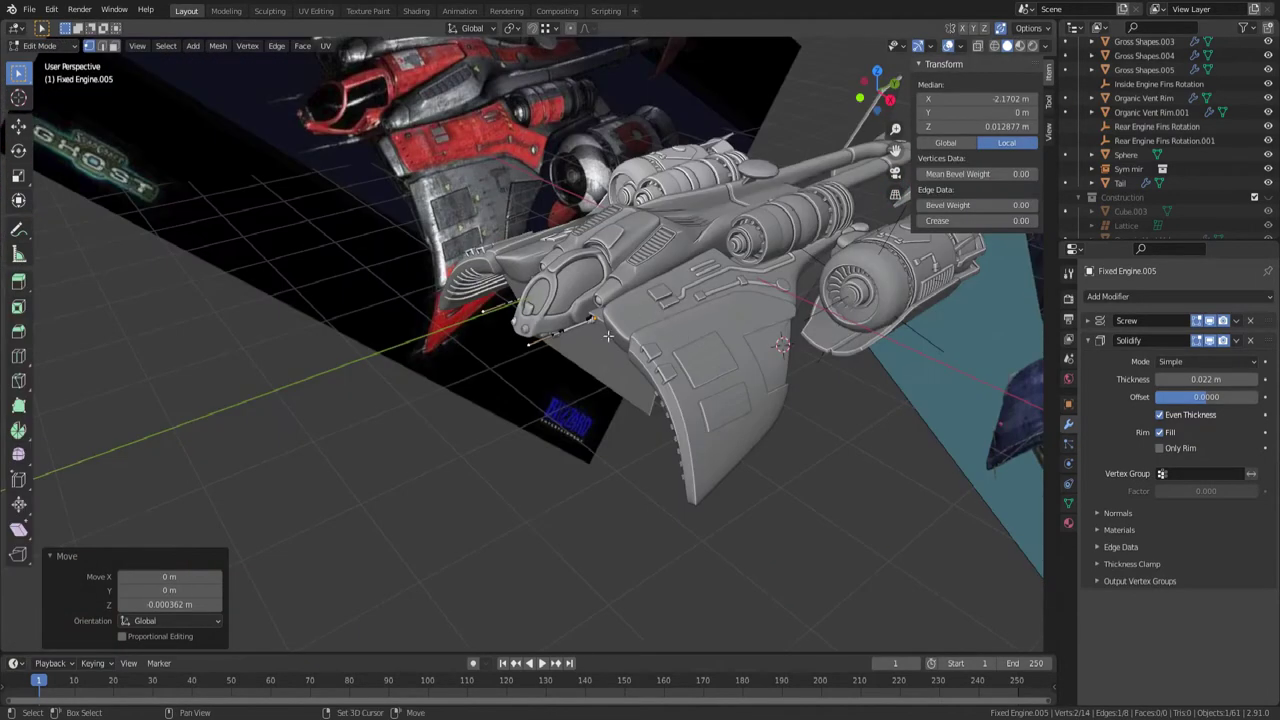
{"action": "scroll", "coordinate": [531, 360], "scroll_direction": "up", "scroll_amount": 3}
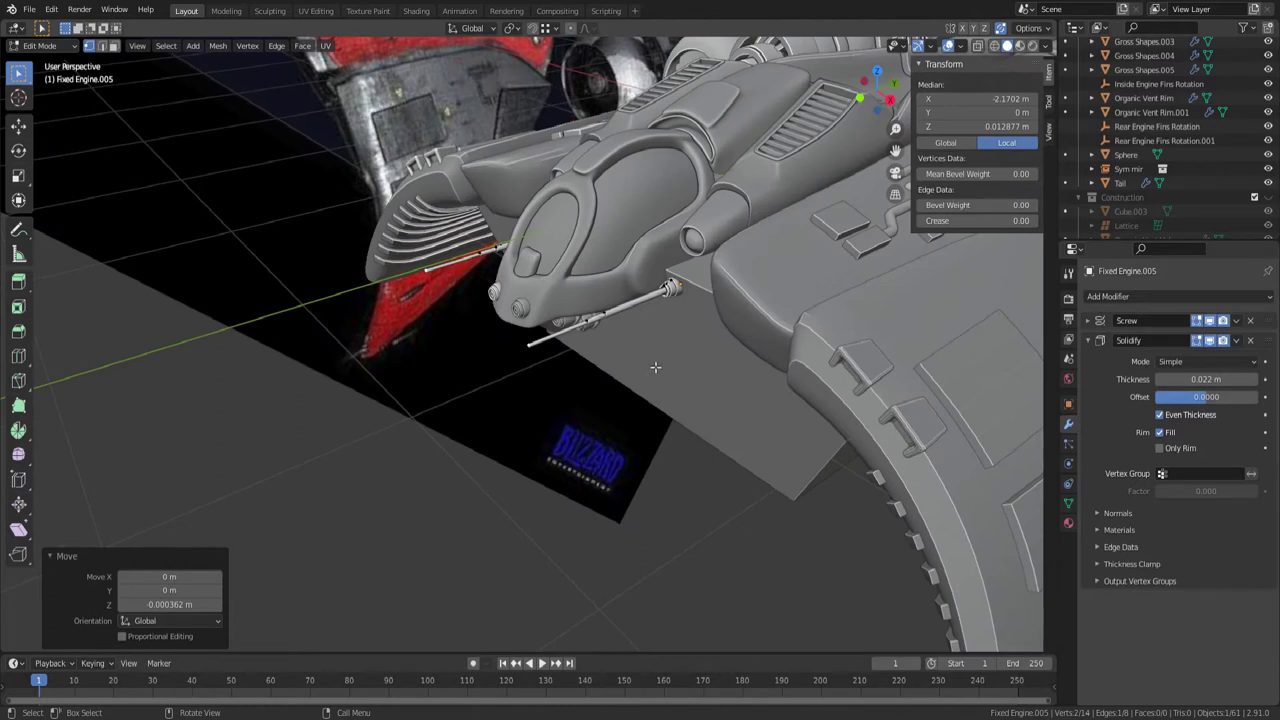
{"action": "key", "text": "g"}
{"action": "key", "text": "y"}
{"action": "left_click", "coordinate": [629, 383]}
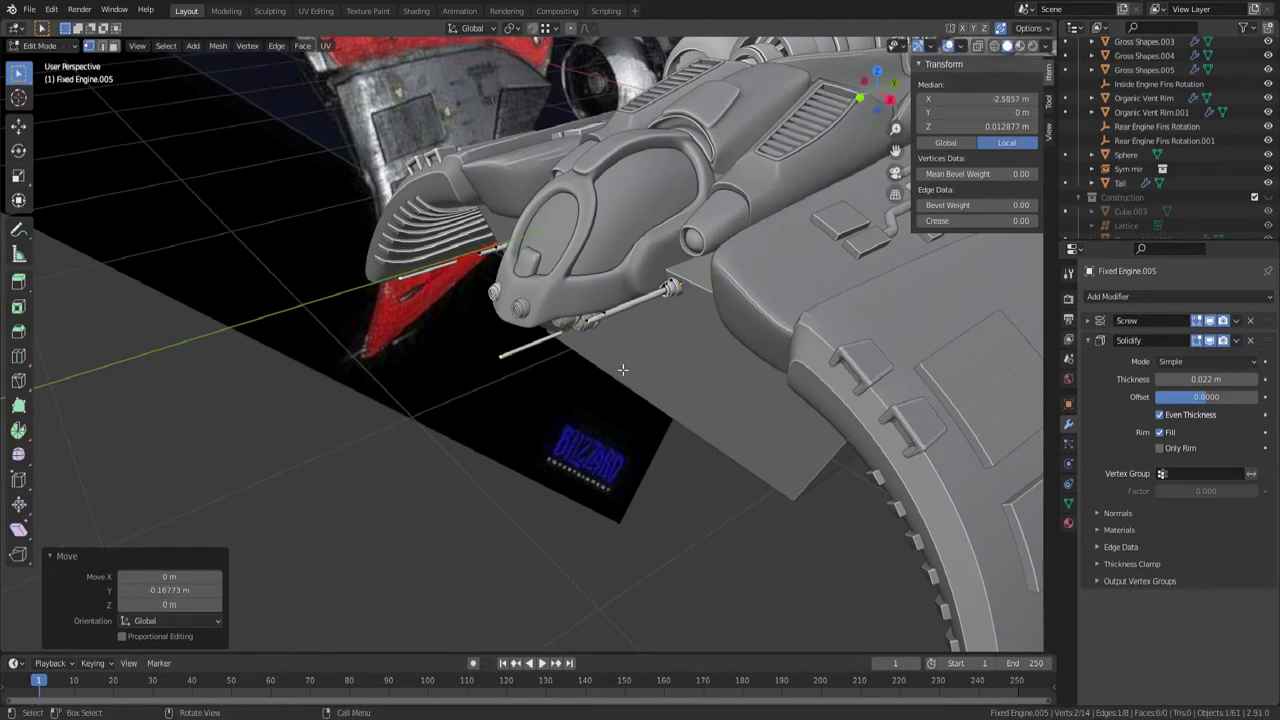
- Slide a single vertex of the barrel profile about 0.2 m back along Y
{"action": "left_click", "coordinate": [573, 336]}
{"action": "key", "text": "y"}
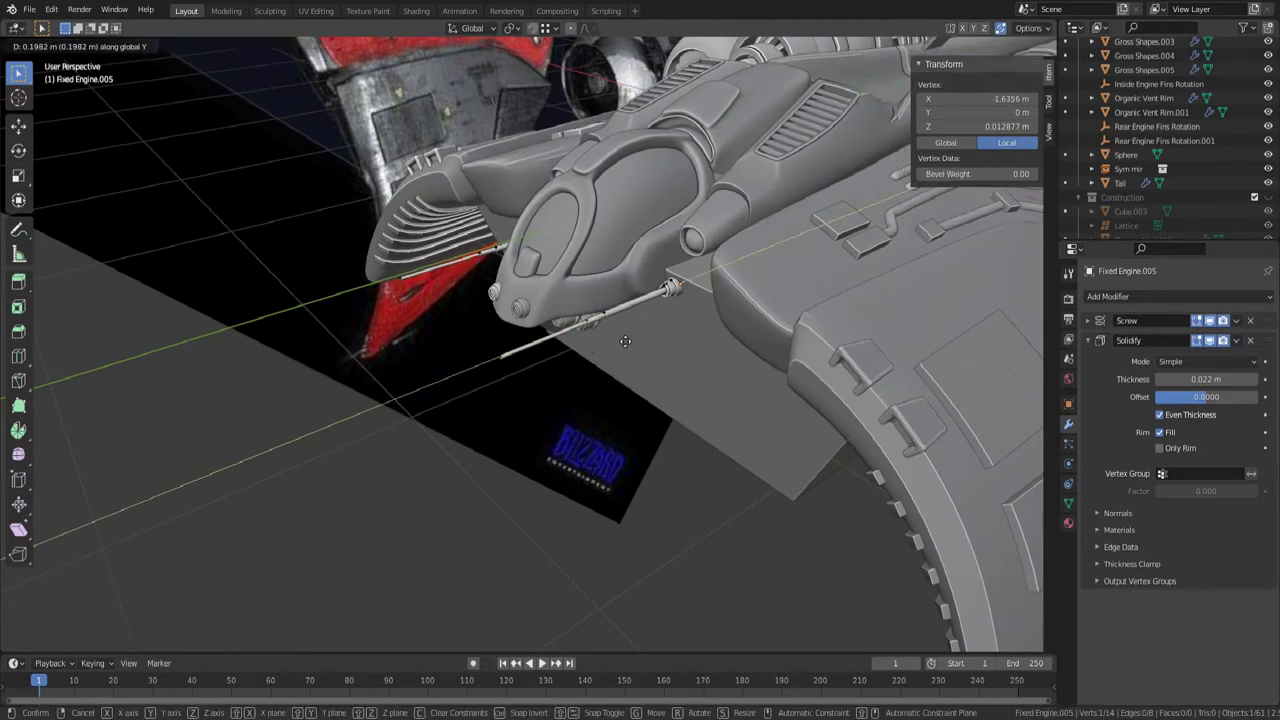
{"action": "left_click", "coordinate": [625, 341]}
{"action": "key", "text": "Tab"}
{"action": "scroll", "coordinate": [562, 430], "scroll_direction": "down", "scroll_amount": 4}
{"action": "middle_click_drag", "start_coordinate": [634, 351], "coordinate": [648, 410], "text": "shift"}
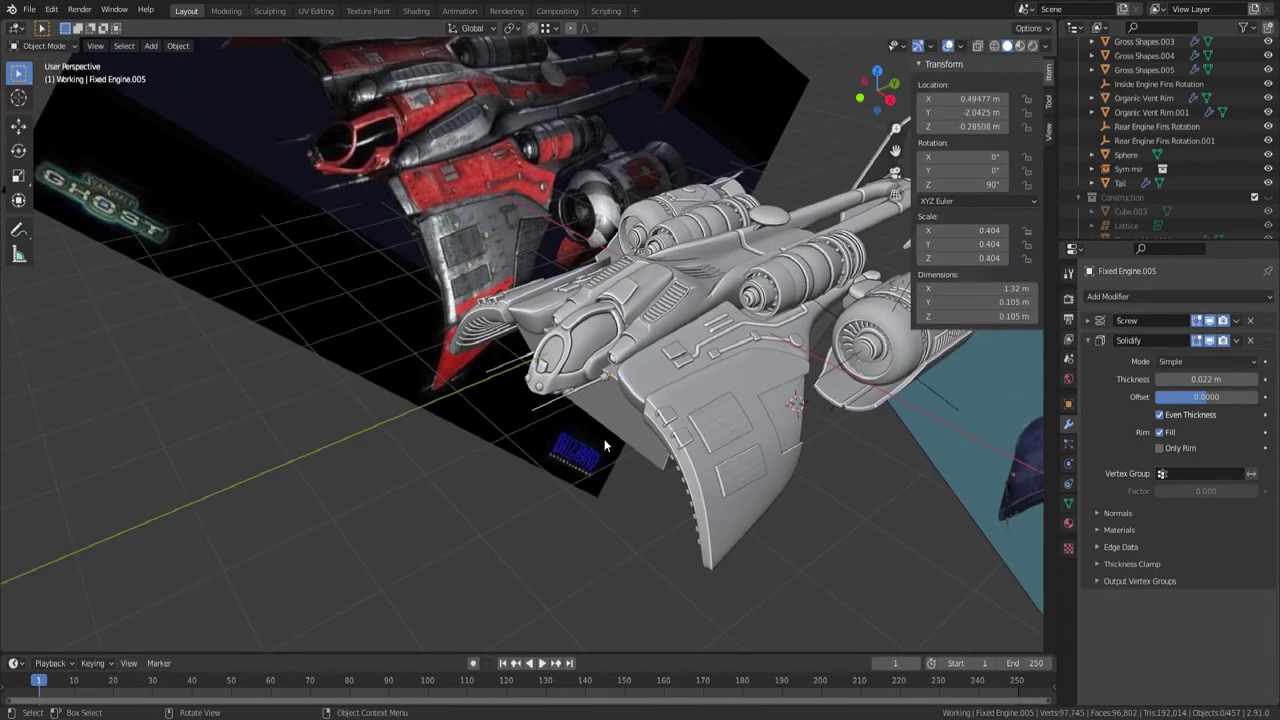
- Select the linked outer ring profile at the barrel's base and raise it about 0.012 m along Z
{"action": "scroll", "coordinate": [617, 446], "scroll_direction": "up", "scroll_amount": 3}
{"action": "middle_click_drag", "start_coordinate": [707, 508], "coordinate": [679, 416]}
{"action": "scroll", "coordinate": [710, 430], "scroll_direction": "up", "scroll_amount": 3}
{"action": "key", "text": "Tab"}
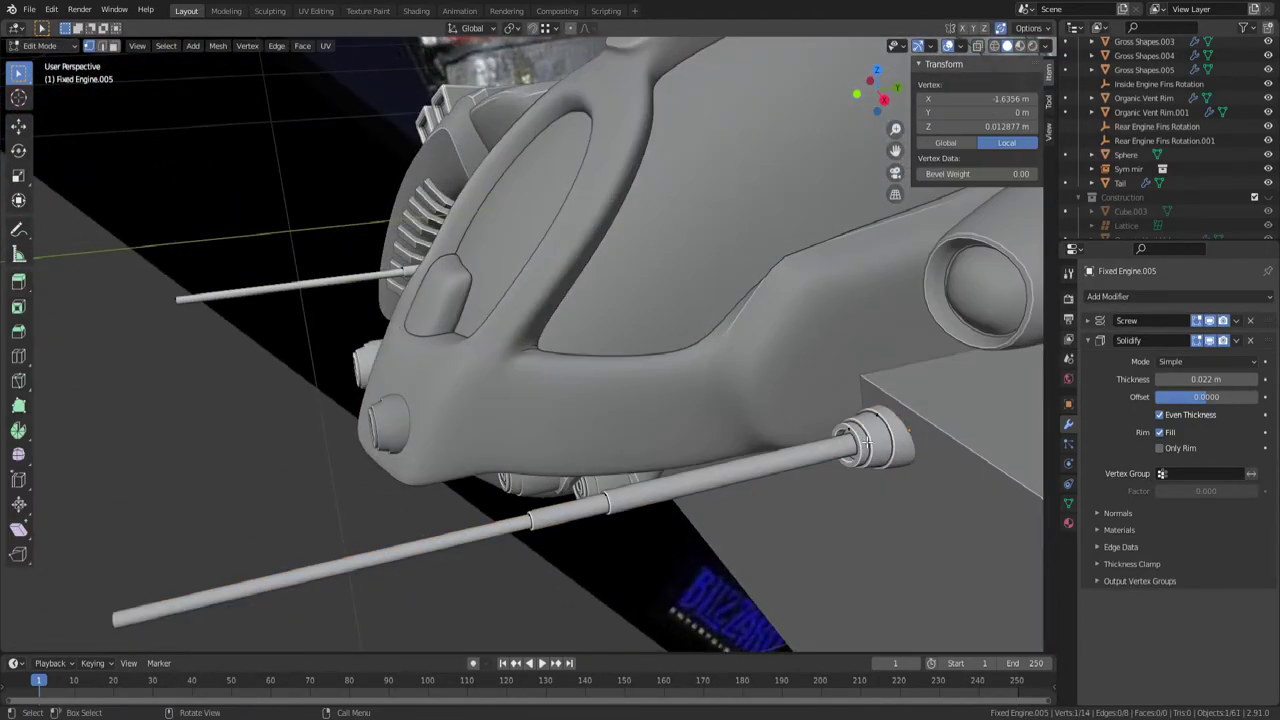
{"action": "key", "text": "alt+z"}
{"action": "key", "text": "ctrl+l"}
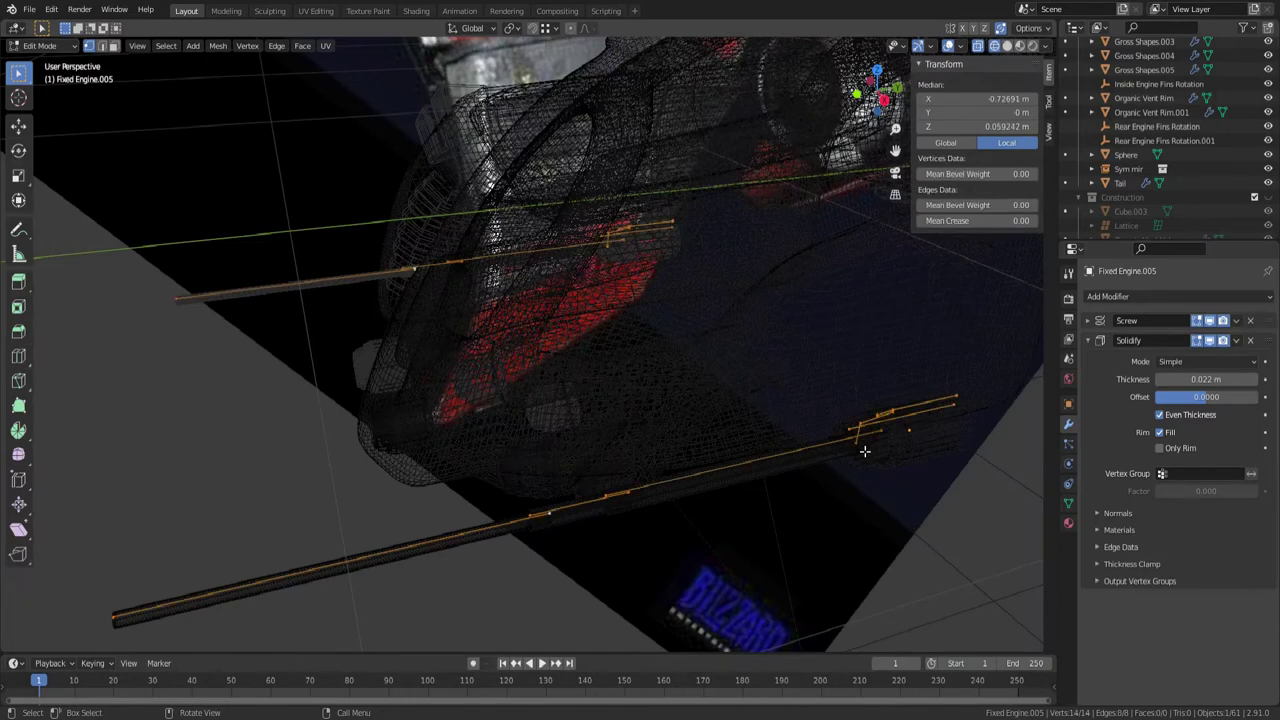
{"action": "left_click", "coordinate": [899, 412]}
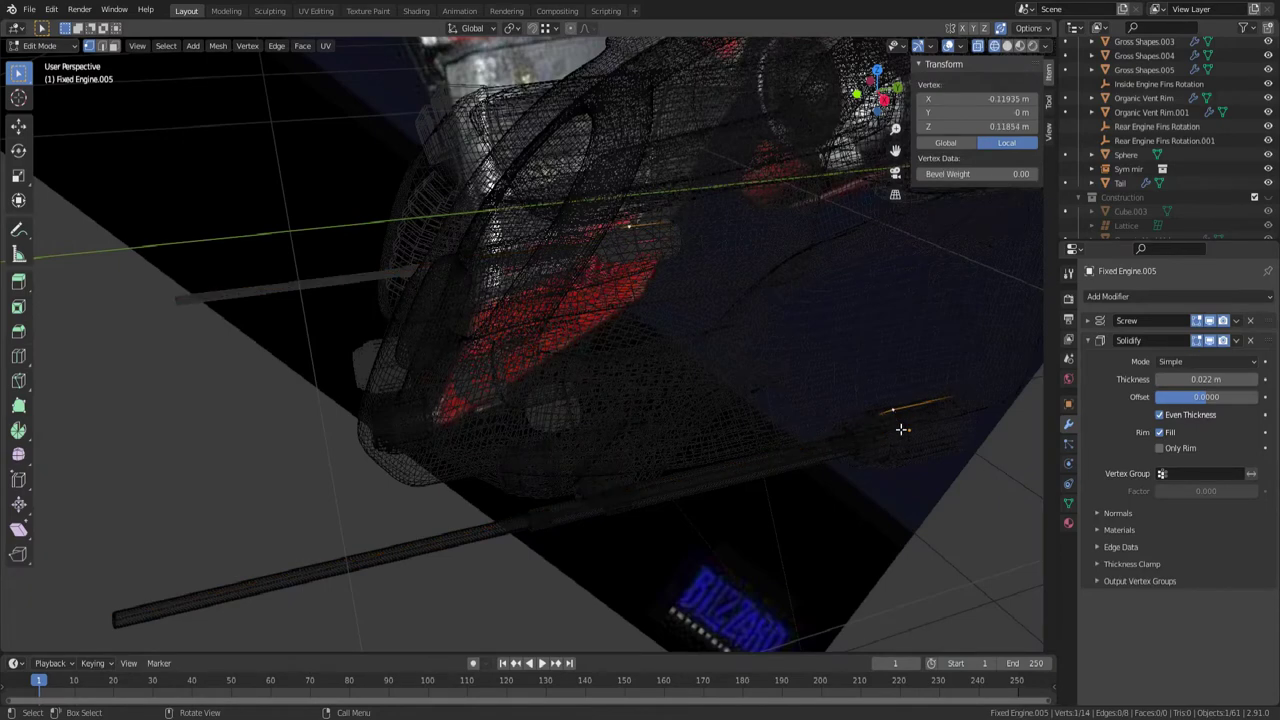
{"action": "key", "text": "ctrl+l"}
{"action": "key", "text": "alt+z"}
{"action": "key", "text": "g"}
{"action": "key", "text": "z"}
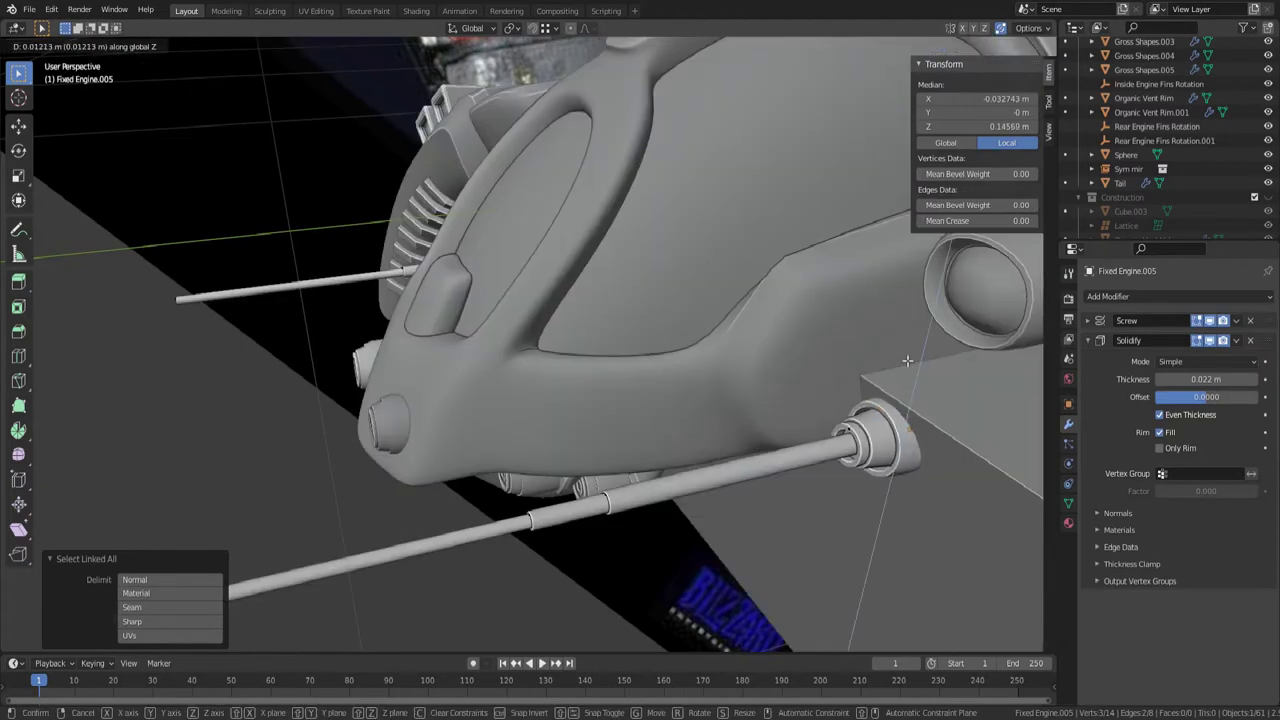
{"action": "left_click", "coordinate": [907, 360]}
{"action": "key", "text": "Tab"}
- Shift the small nozzle nearest the wing tip about -0.010 m along Y on the wing's leading edge
{"action": "middle_click_drag", "start_coordinate": [885, 395], "coordinate": [750, 488]}
{"action": "middle_click_drag", "start_coordinate": [426, 606], "coordinate": [641, 353]}
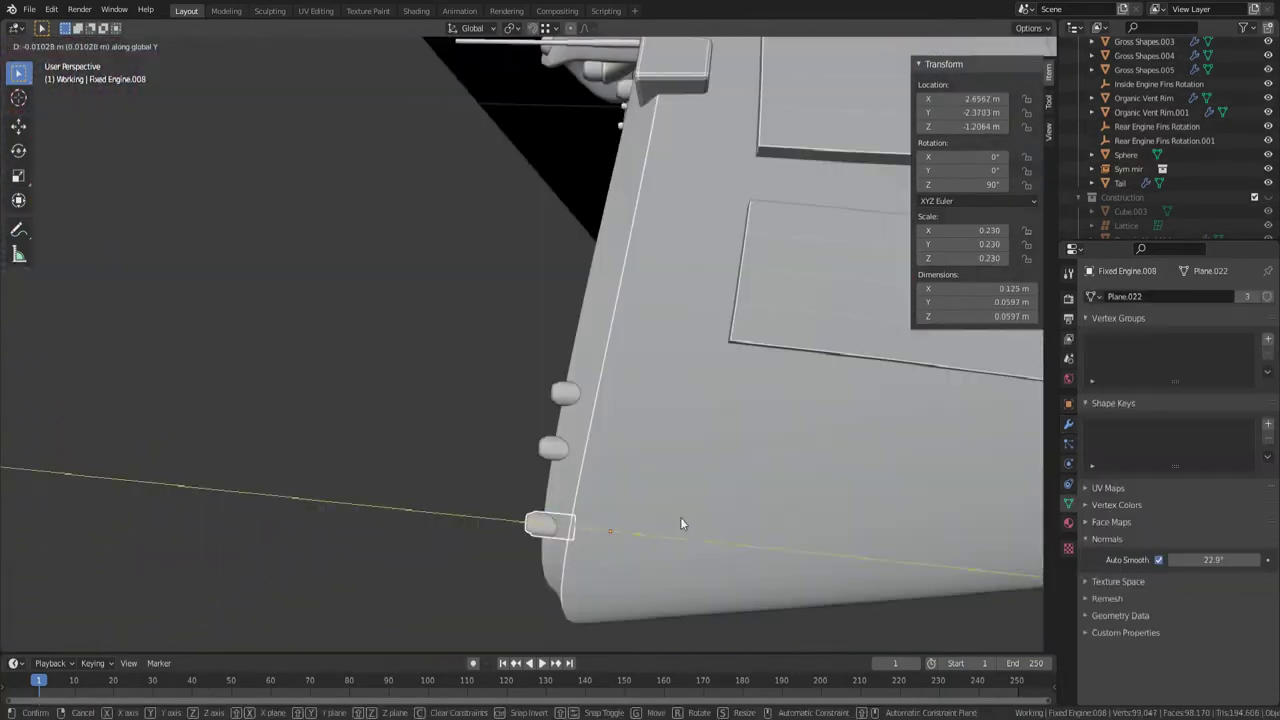
{"action": "left_click", "coordinate": [680, 522]}
{"action": "scroll", "coordinate": [642, 496], "scroll_direction": "down", "scroll_amount": 5}
{"action": "middle_click_drag", "start_coordinate": [642, 496], "coordinate": [754, 398]}
- Make the wing-tip nozzle's mesh single-user and extrude its inner profile vertex about -0.118 m along Y into a barrel
{"action": "scroll", "coordinate": [754, 398], "scroll_direction": "up", "scroll_amount": 4}
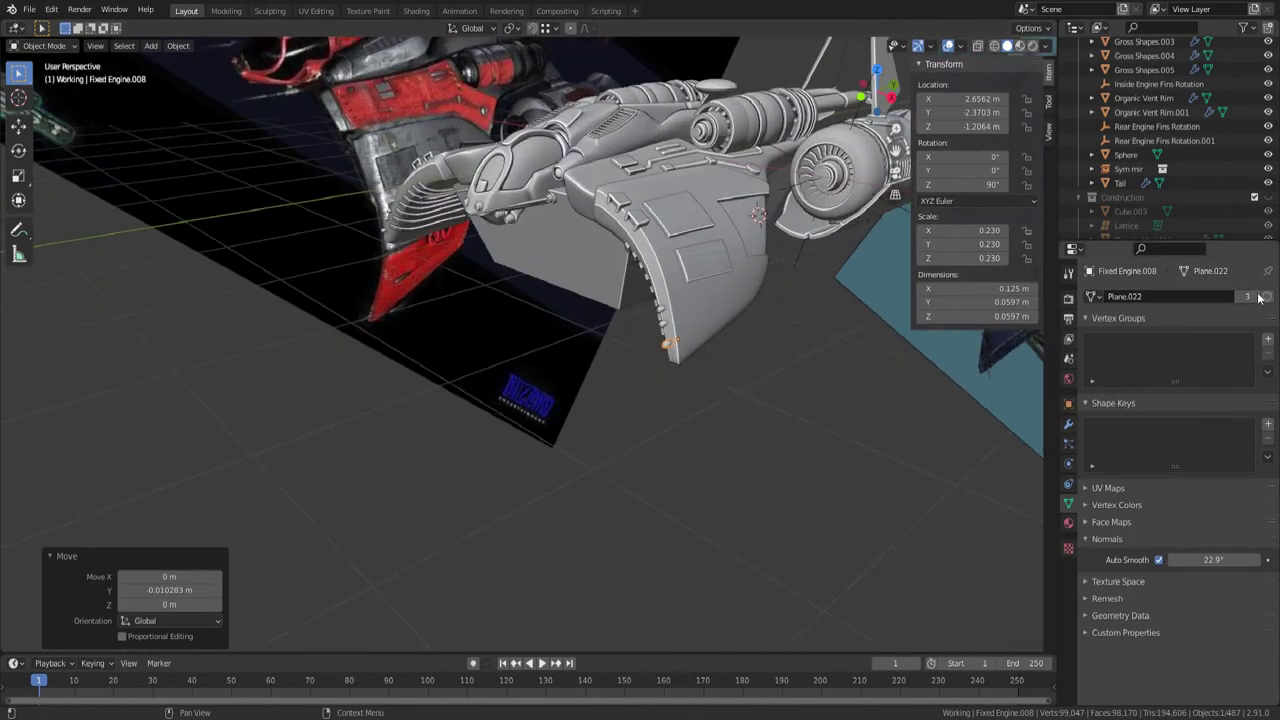
{"action": "key", "text": "Tab"}
{"action": "scroll", "coordinate": [648, 411], "scroll_direction": "up", "scroll_amount": 4}
{"action": "middle_click_drag", "start_coordinate": [648, 411], "coordinate": [693, 443]}
{"action": "key", "text": "KP_Decimal"}
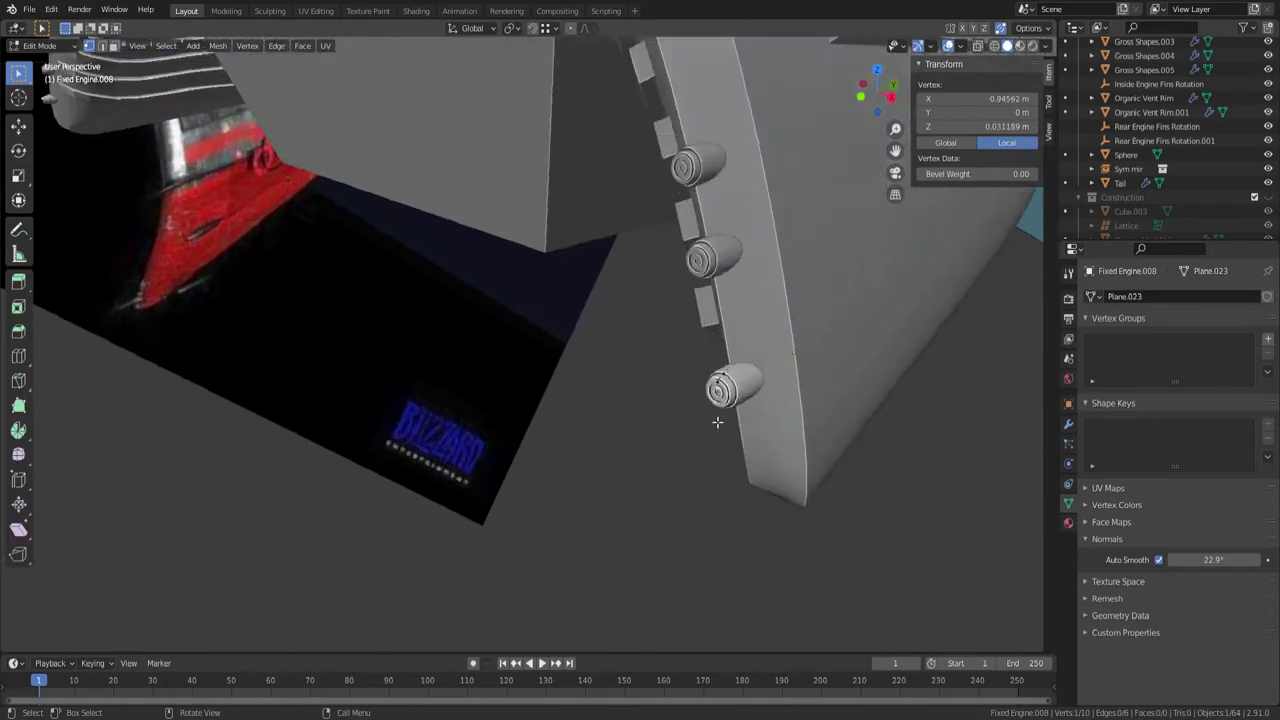
{"action": "scroll", "coordinate": [713, 428], "scroll_direction": "down", "scroll_amount": 8}
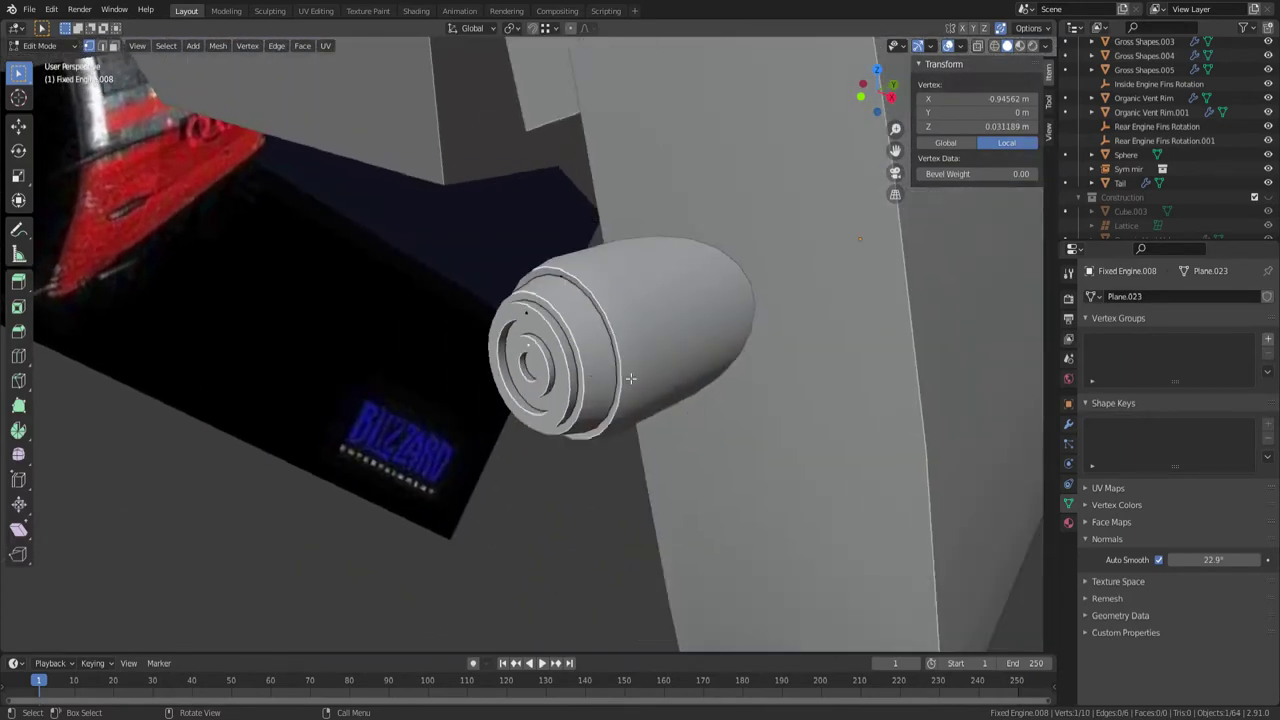
{"action": "key", "text": "e"}
{"action": "left_click", "coordinate": [416, 459]}
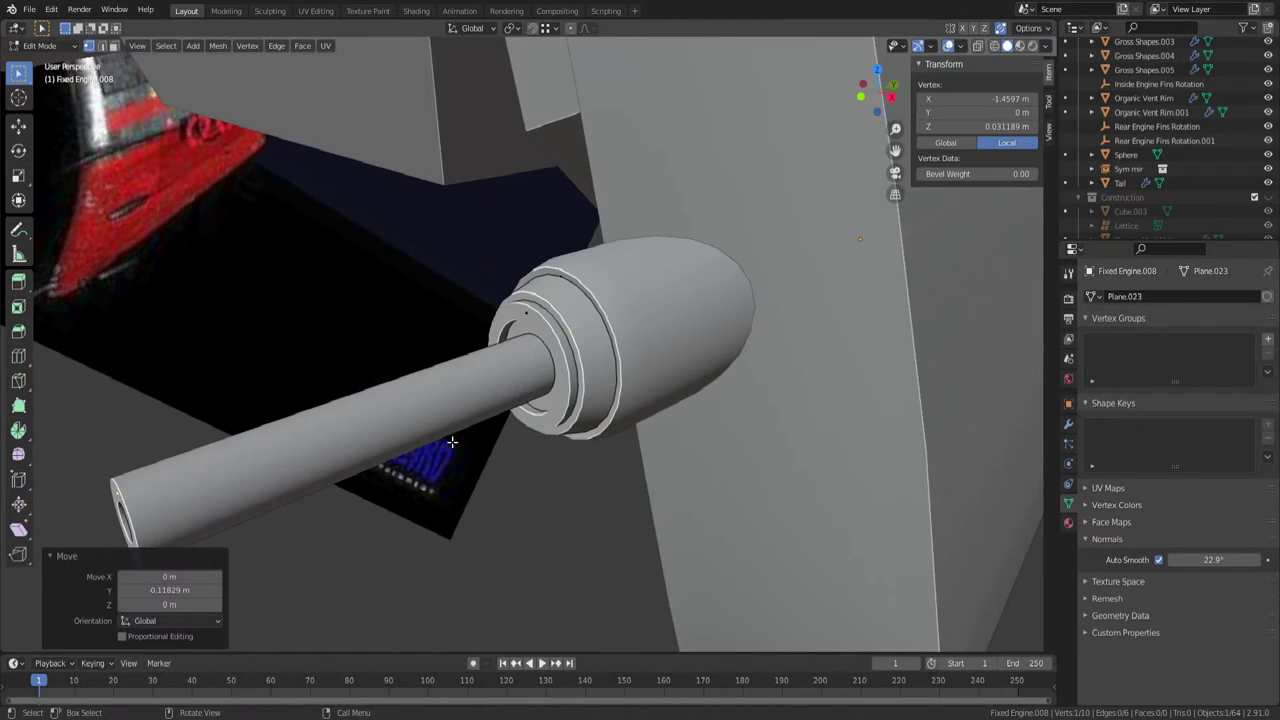
- Lengthen the wing-tip barrel slightly along Y, then duplicate its linked profile about -0.0037 m in Z and -0.153 m in Y
{"action": "scroll", "coordinate": [416, 459], "scroll_direction": "down", "scroll_amount": 11}
{"action": "key", "text": "g"}
{"action": "key", "text": "y"}
{"action": "left_click", "coordinate": [570, 405]}
{"action": "key", "text": "ctrl+l"}
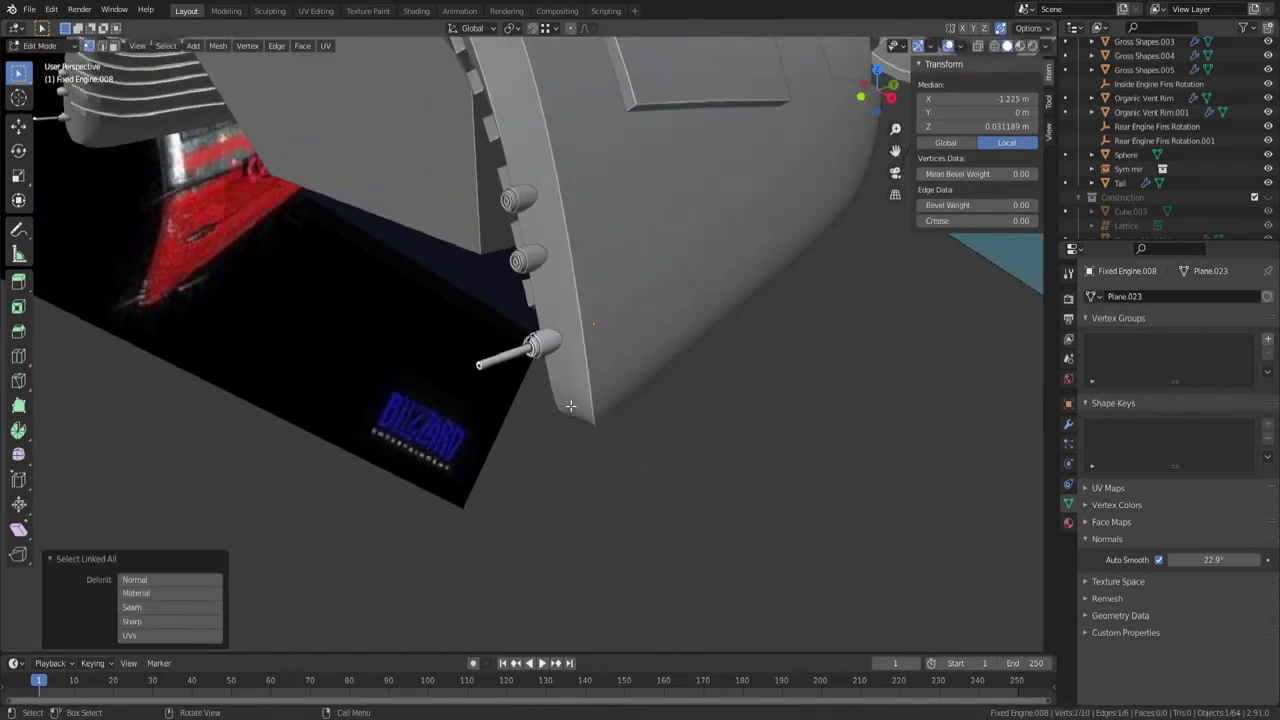
{"action": "scroll", "coordinate": [570, 405], "scroll_direction": "up", "scroll_amount": 3}
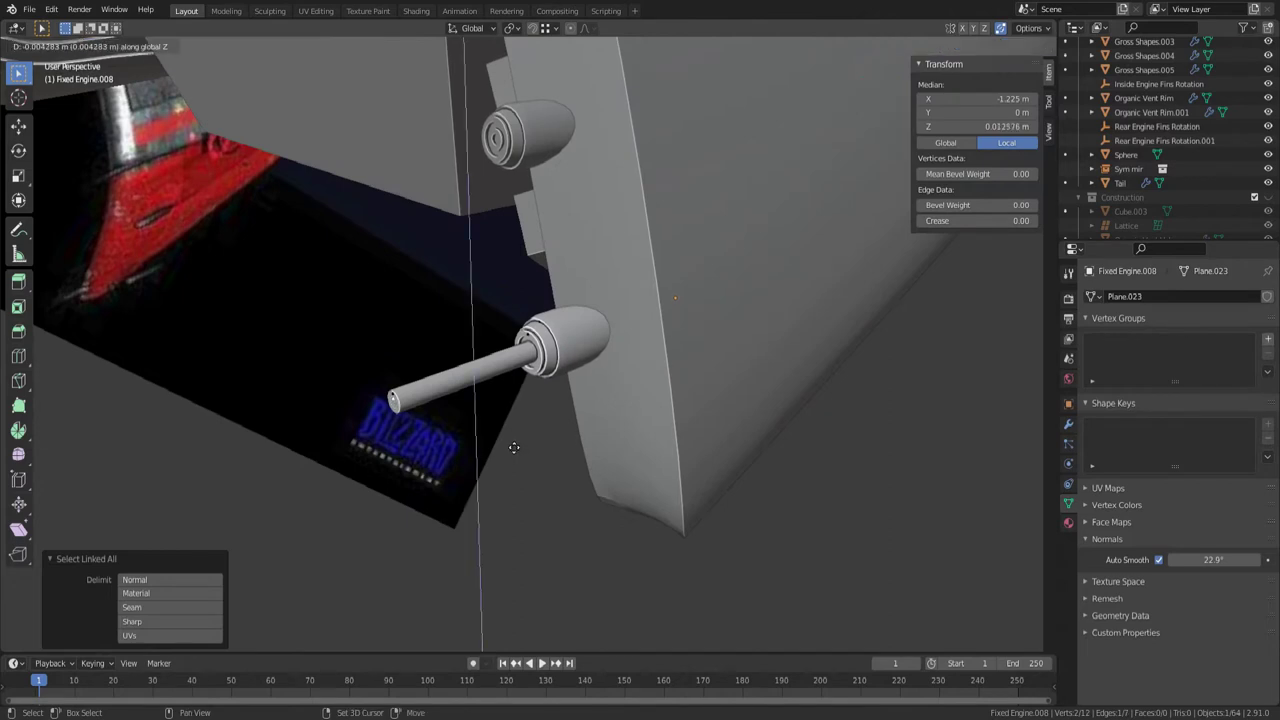
{"action": "key", "text": "shift+d"}
{"action": "key", "text": "y"}
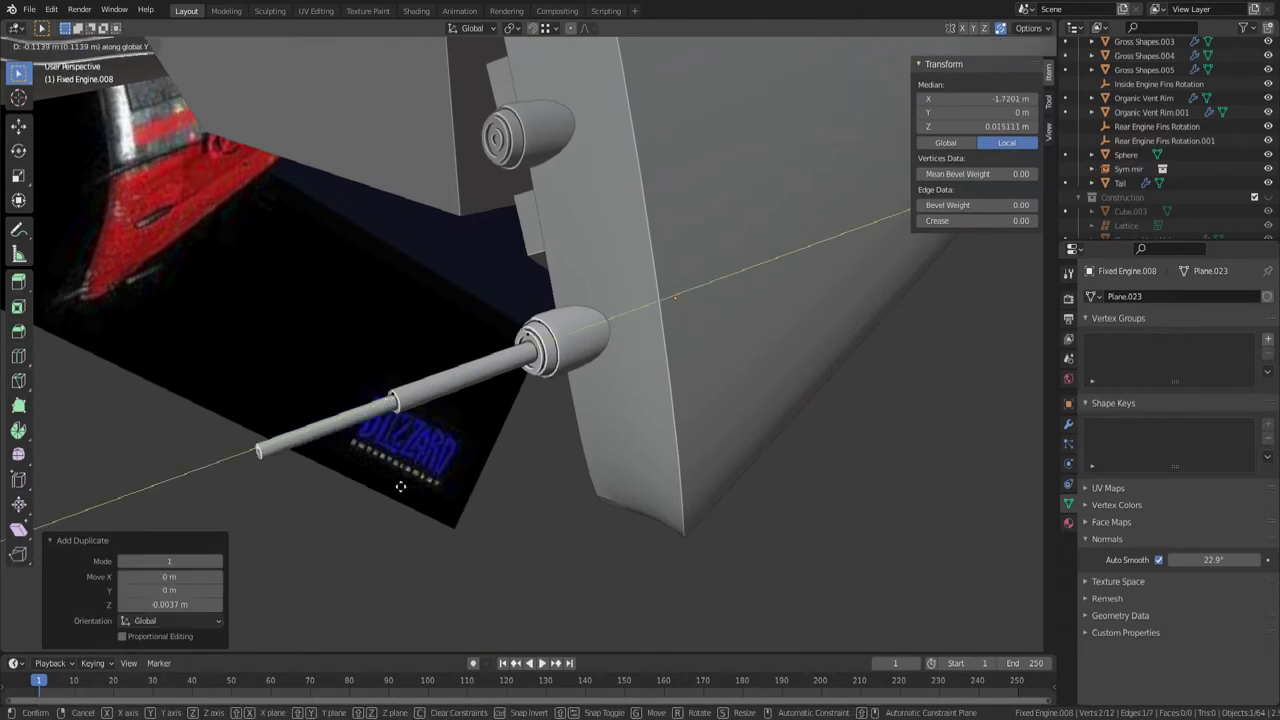
{"action": "left_click", "coordinate": [367, 503]}
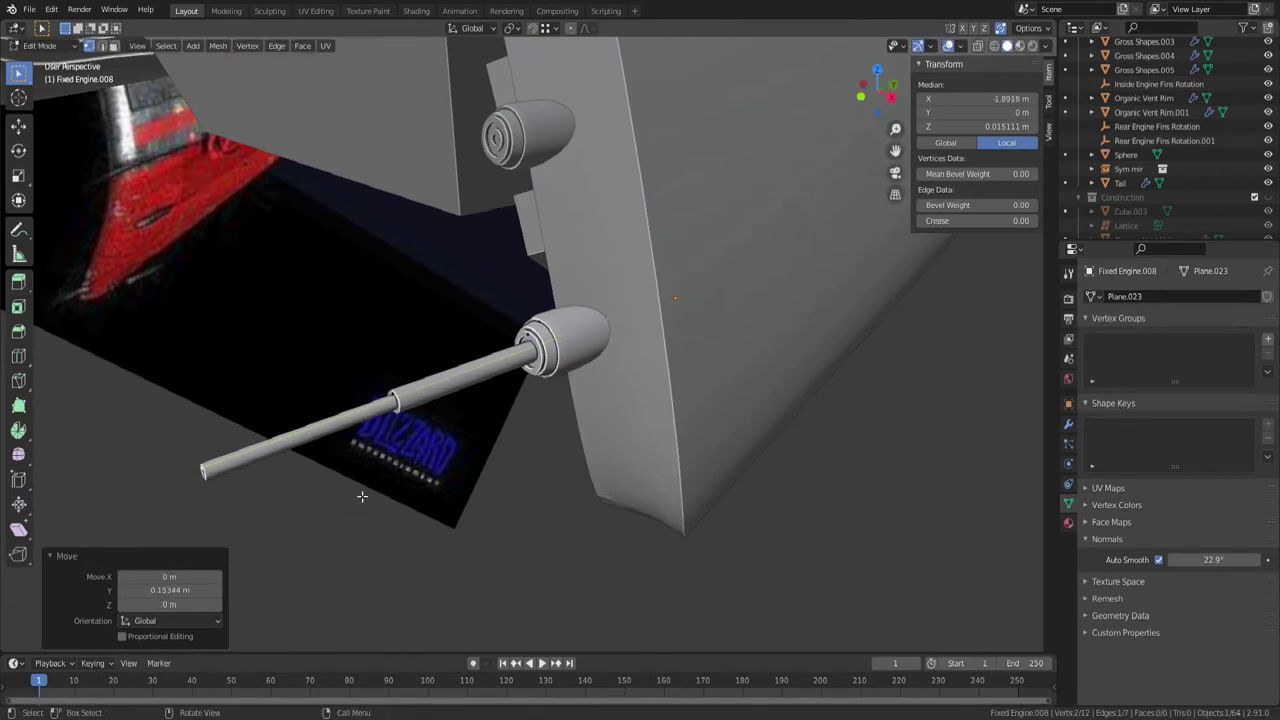
- Scale the duplicated barrel section by 1.618 along Y and slide it outward along Y as the gun's thinner front part
{"action": "type", "text": "sy1.618"}
{"action": "key", "text": "Return"}
{"action": "key", "text": "g"}
{"action": "key", "text": "y"}
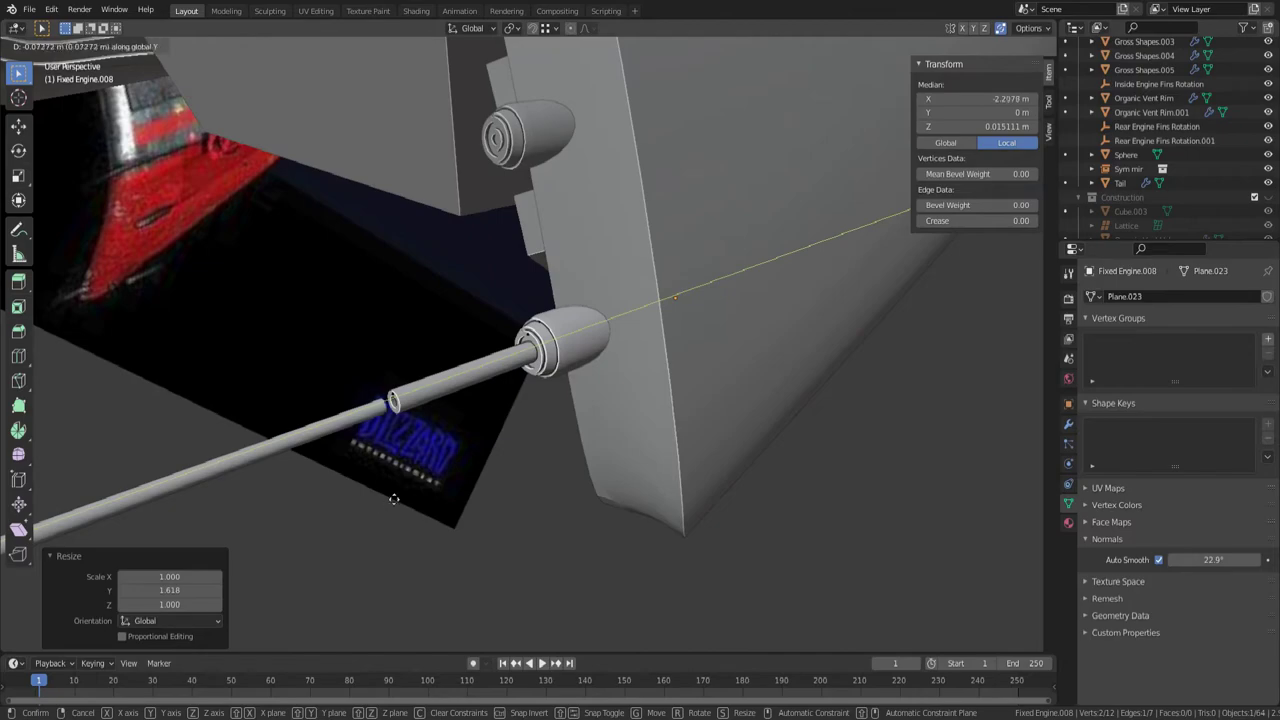
{"action": "left_click", "coordinate": [418, 490]}
{"action": "scroll", "coordinate": [440, 466], "scroll_direction": "down", "scroll_amount": 5}
{"action": "key", "text": "Tab"}
{"action": "left_click", "coordinate": [594, 497]}
- Examine the front faces of the wing sections and the fuselage vent slats from several angles
{"action": "scroll", "coordinate": [594, 497], "scroll_direction": "down", "scroll_amount": 8}
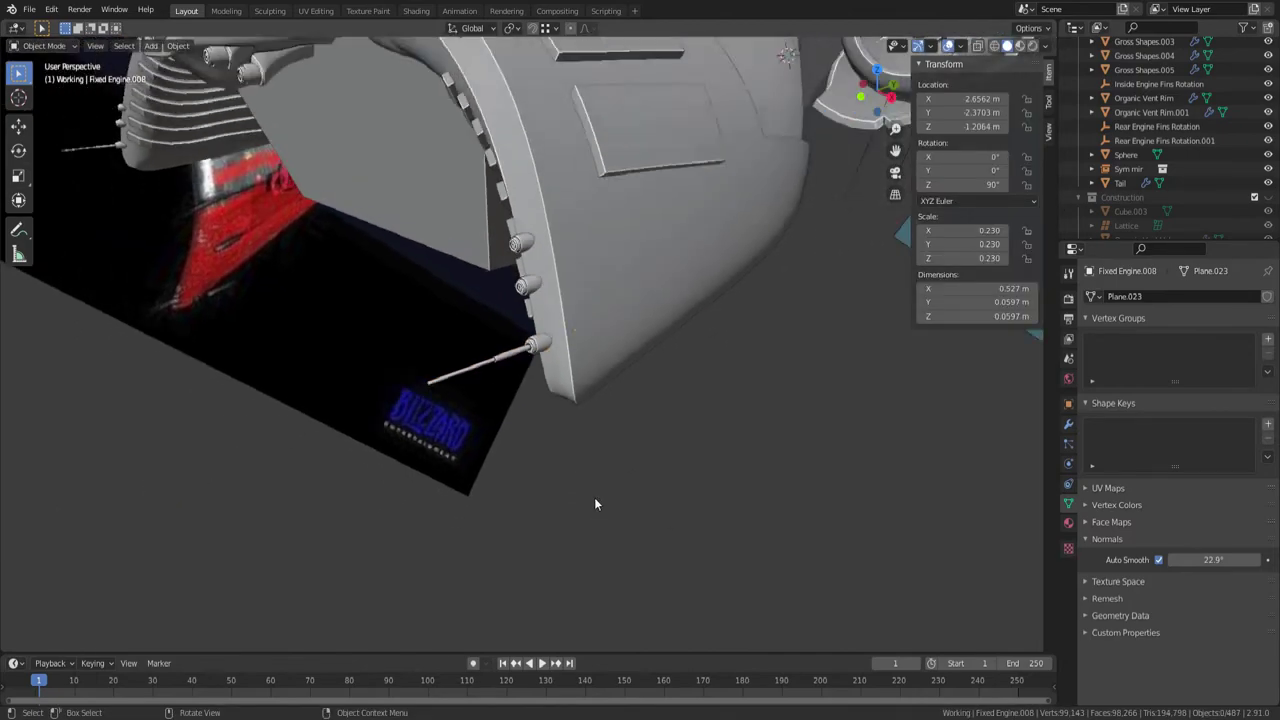
{"action": "middle_click_drag", "start_coordinate": [606, 480], "coordinate": [828, 473]}
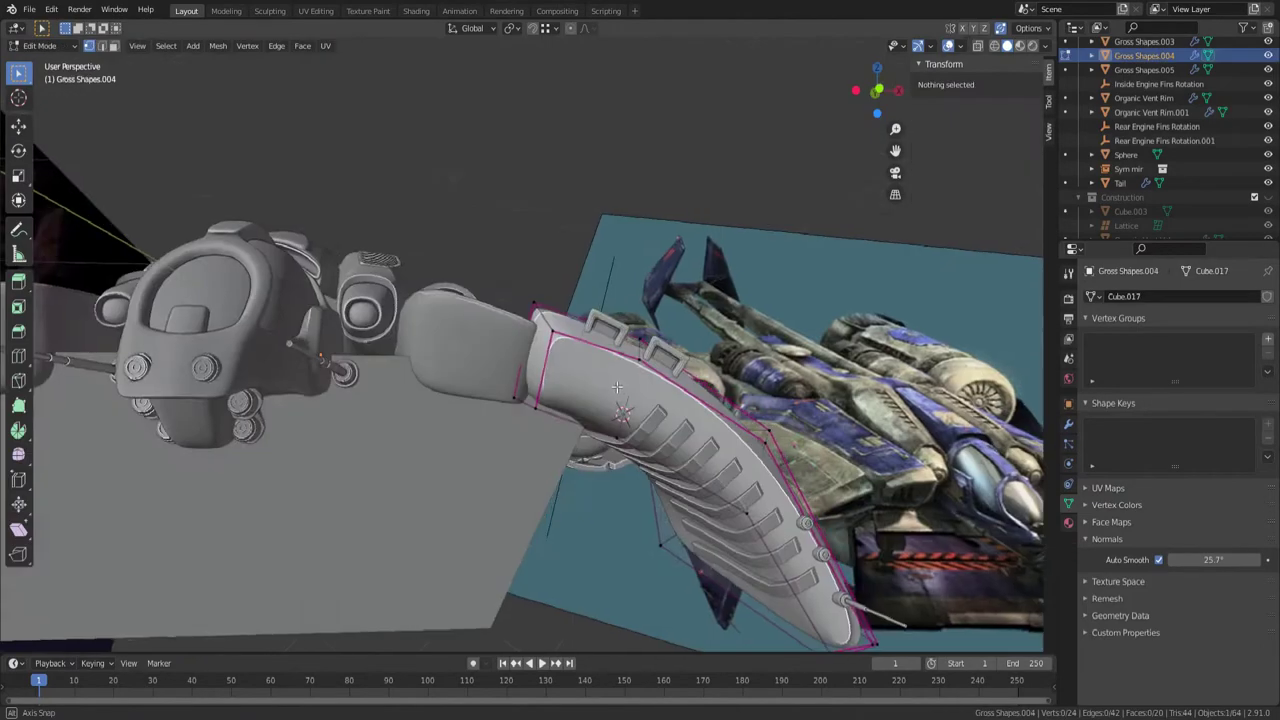
{"action": "scroll", "coordinate": [590, 403], "scroll_direction": "up", "scroll_amount": 3}
{"action": "key", "text": "Tab"}
{"action": "scroll", "coordinate": [561, 398], "scroll_direction": "down", "scroll_amount": 3}
{"action": "middle_click_drag", "start_coordinate": [561, 398], "coordinate": [486, 286]}
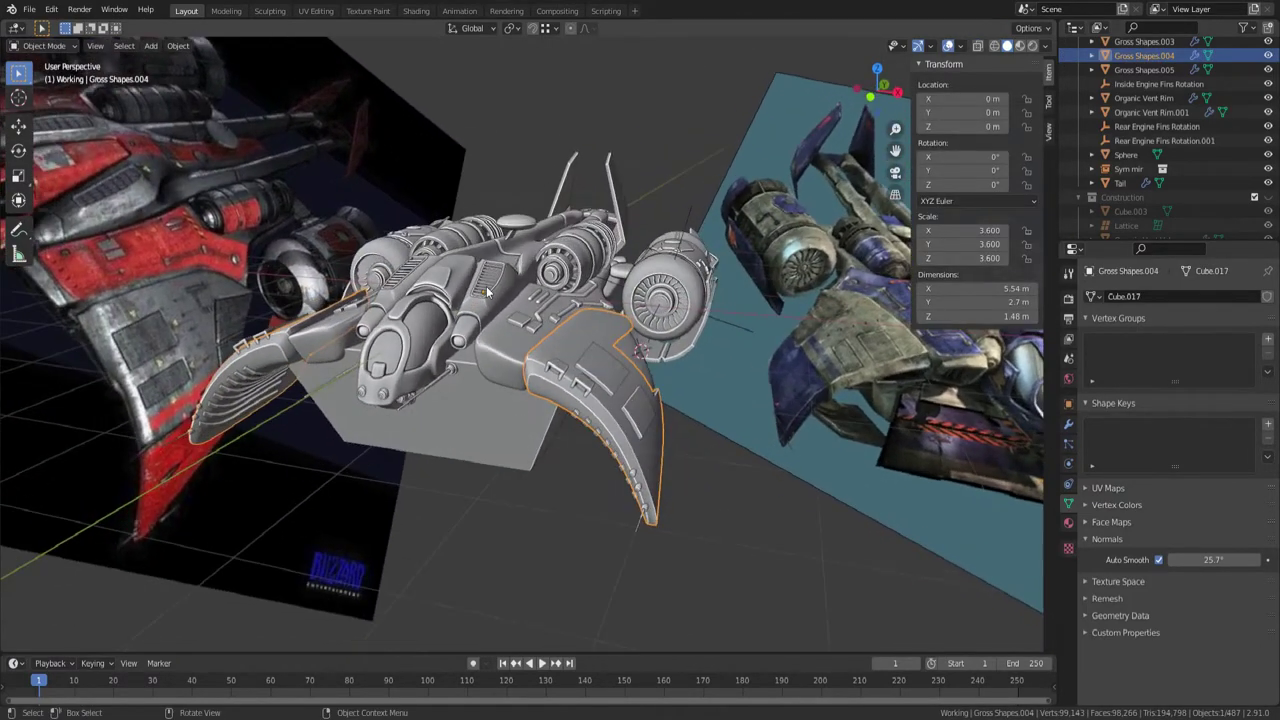
{"action": "left_click", "coordinate": [486, 286]}
{"action": "scroll", "coordinate": [486, 286], "scroll_direction": "up", "scroll_amount": 3}
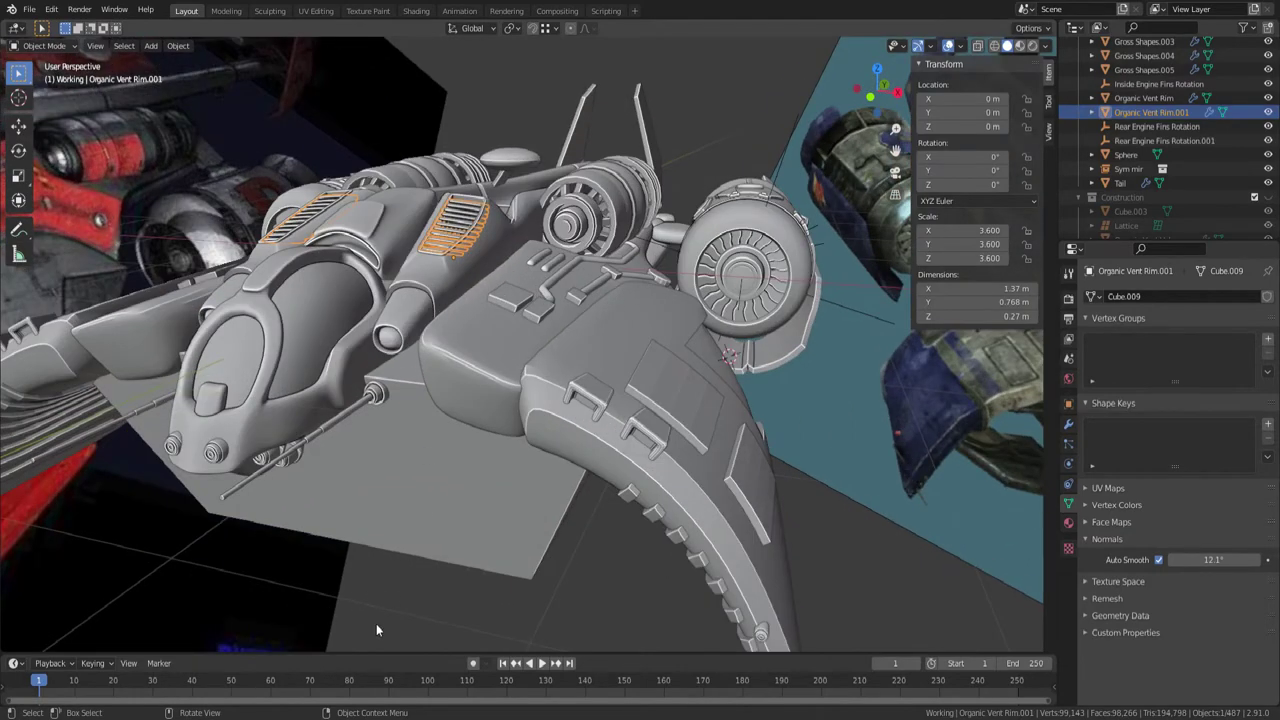
{"action": "scroll", "coordinate": [508, 256], "scroll_direction": "down", "scroll_amount": 2}
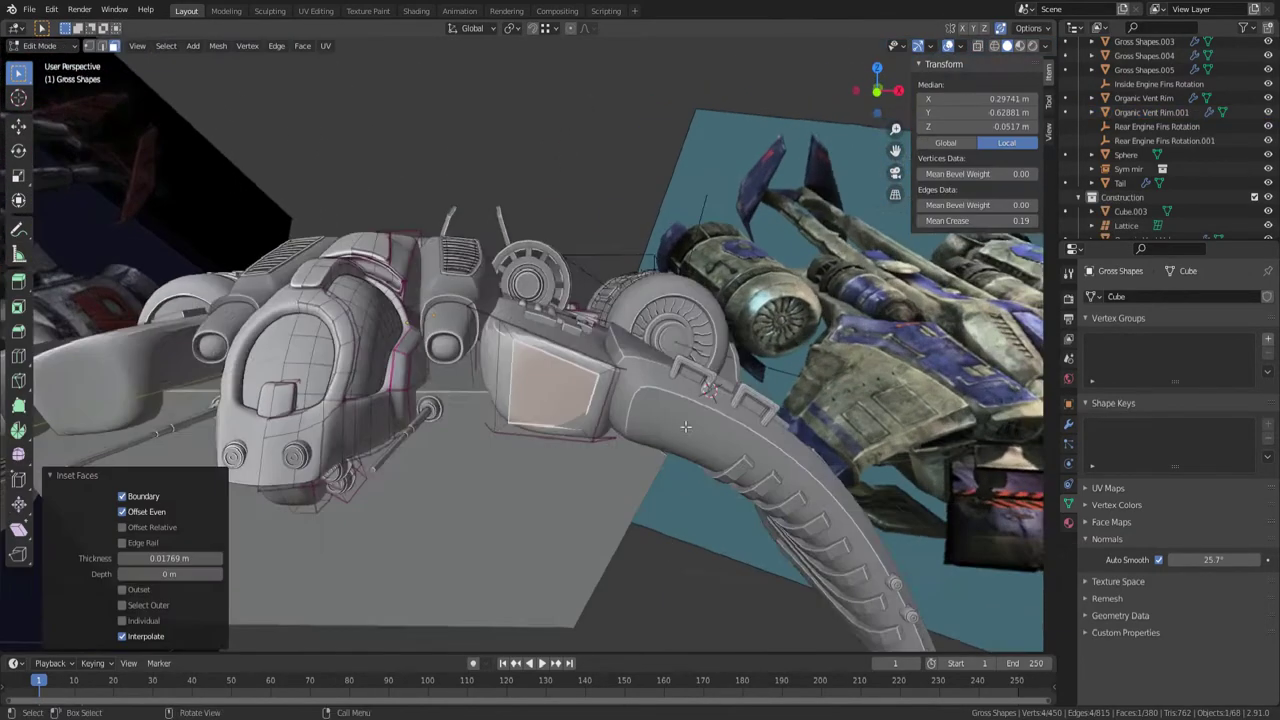
- Extrude the inset front face of the inner wing section inward as an intake recess and adjust its floor along Z
{"action": "middle_click_drag", "start_coordinate": [600, 420], "coordinate": [628, 441]}
{"action": "key", "text": "e"}
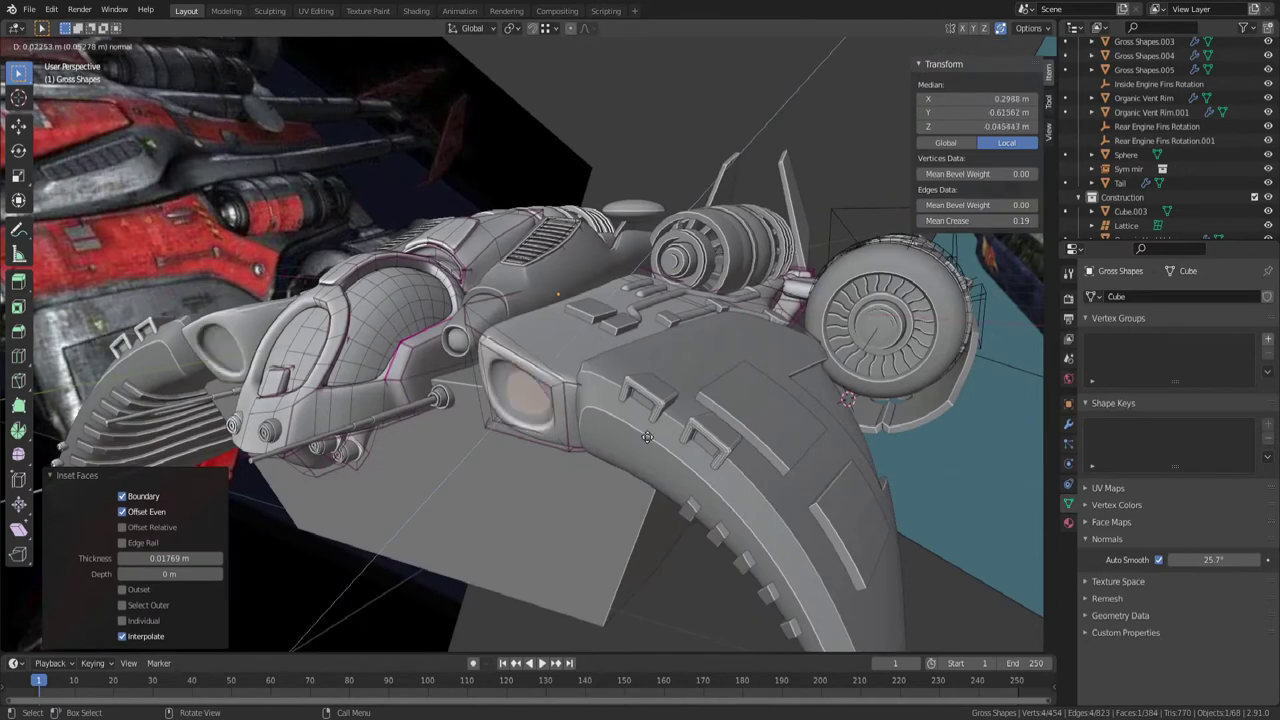
{"action": "left_click", "coordinate": [650, 435]}
{"action": "key", "text": "g"}
{"action": "key", "text": "z"}
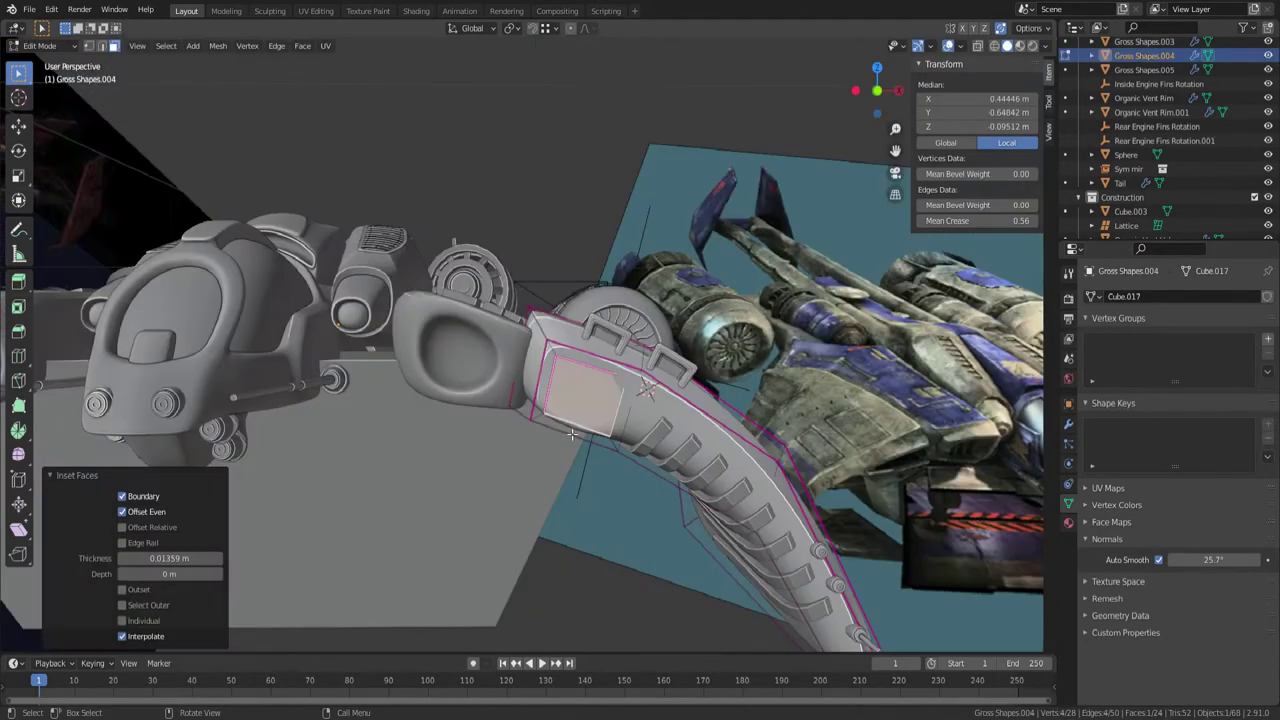
- Edge-slide the lower edge of the inset face on the front of the outer wing section
{"action": "key", "text": "e"}
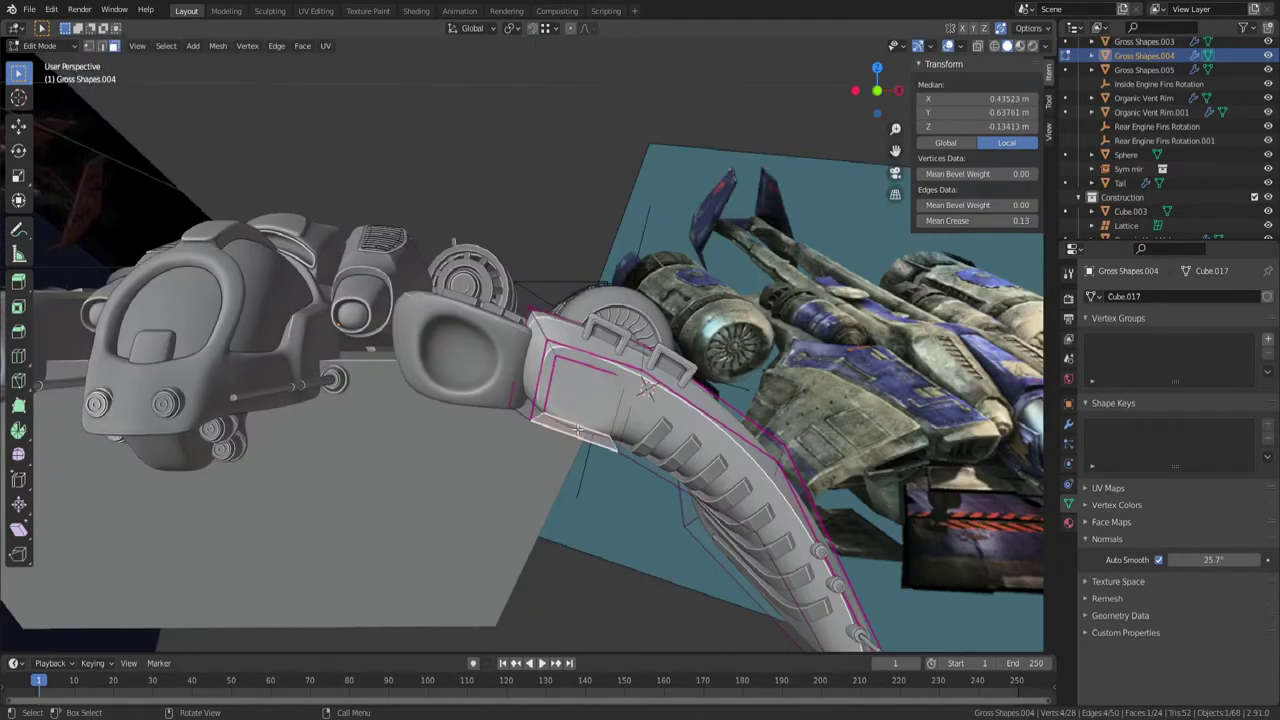
{"action": "key", "text": "g"}
{"action": "key", "text": "g"}
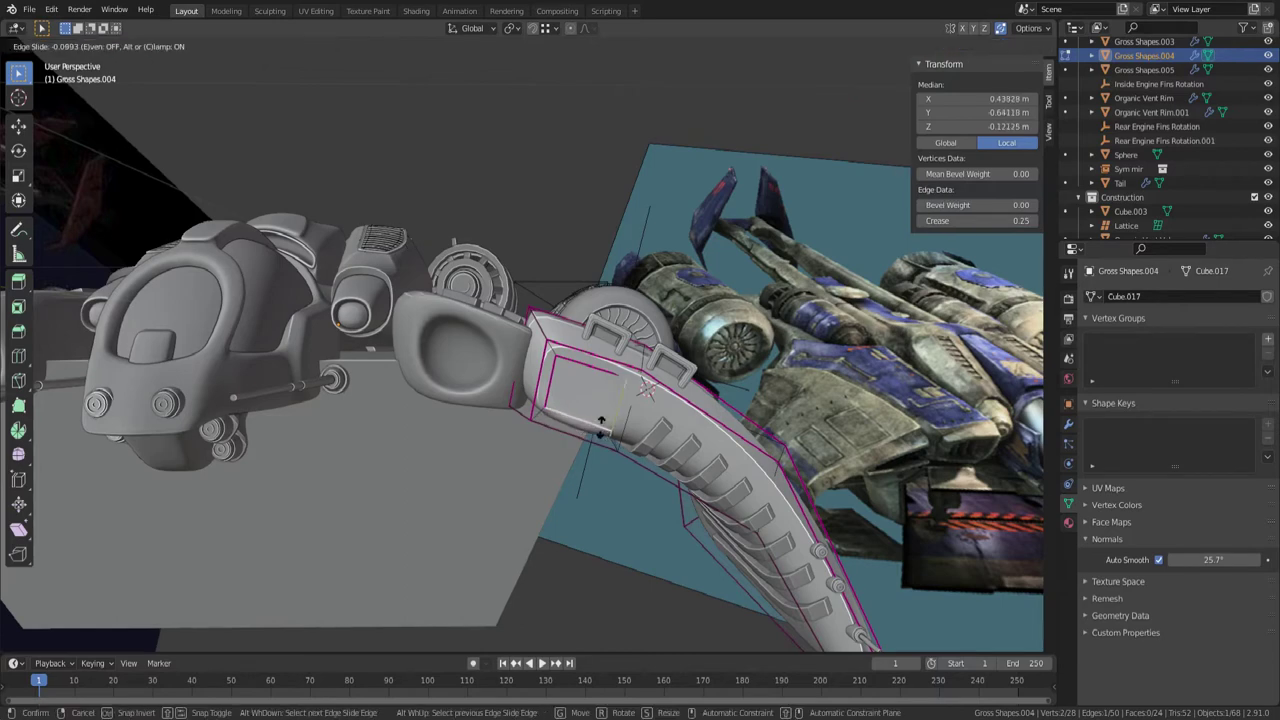
{"action": "left_click", "coordinate": [601, 418]}
- Slide the outer corner vertices of the outer wing's inset face along their edges to reshape the intake outline
{"action": "left_click", "coordinate": [625, 385]}
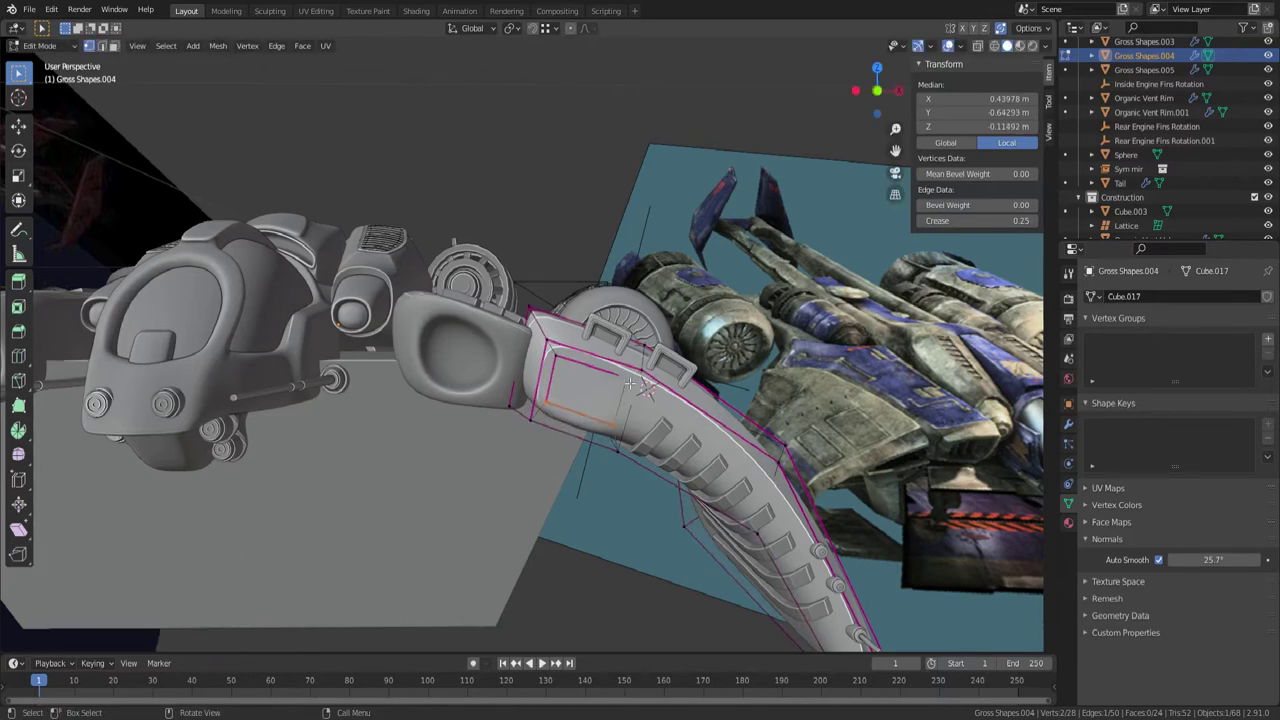
{"action": "key", "text": "g"}
{"action": "key", "text": "g"}
{"action": "left_click", "coordinate": [622, 412]}
{"action": "key", "text": "g"}
{"action": "key", "text": "g"}
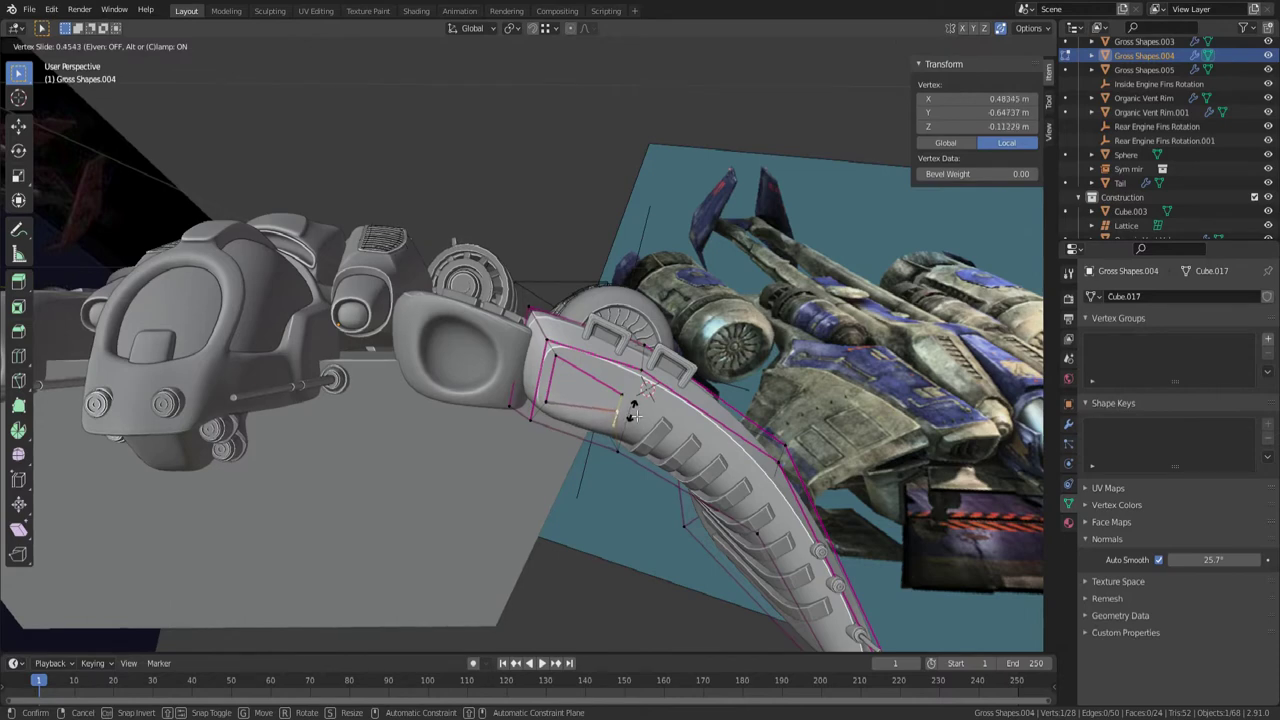
{"action": "left_click", "coordinate": [631, 410]}
{"action": "left_click", "coordinate": [593, 405]}
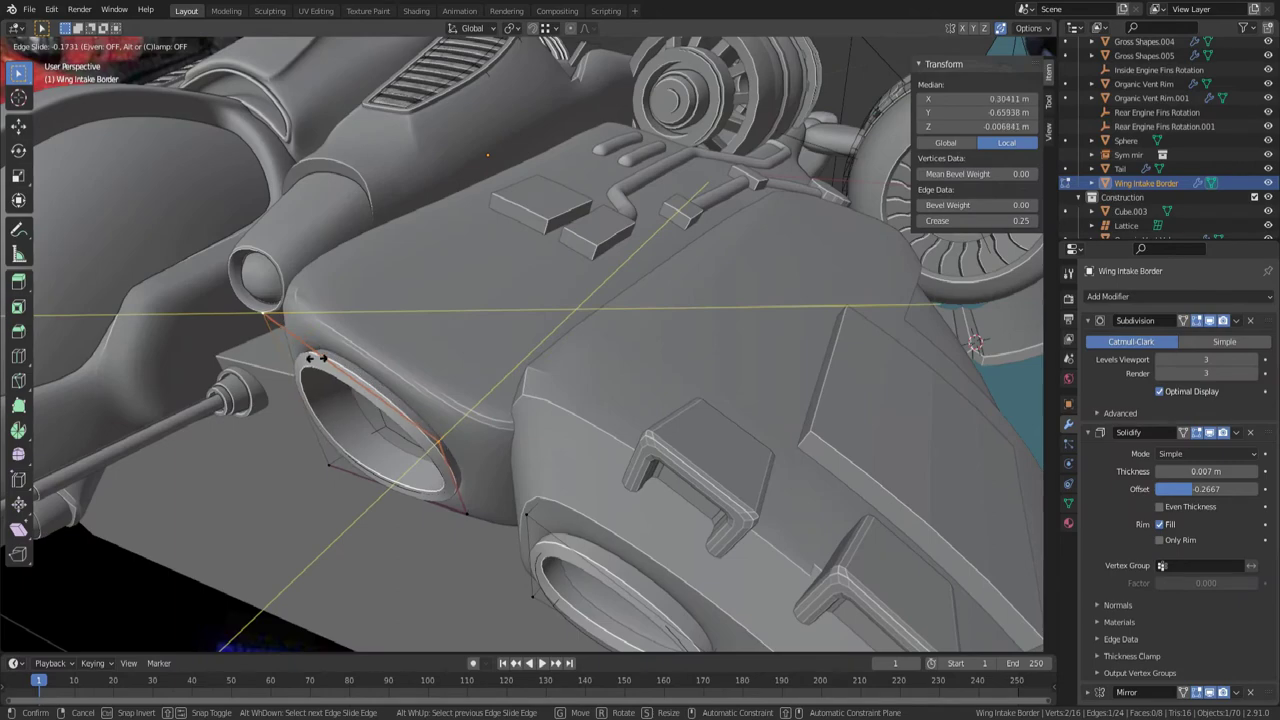
- Edge-slide the upper edge of the inner intake's border by a factor of about -0.312
{"action": "left_click", "coordinate": [289, 391]}
{"action": "middle_click_drag", "start_coordinate": [289, 391], "coordinate": [491, 354]}
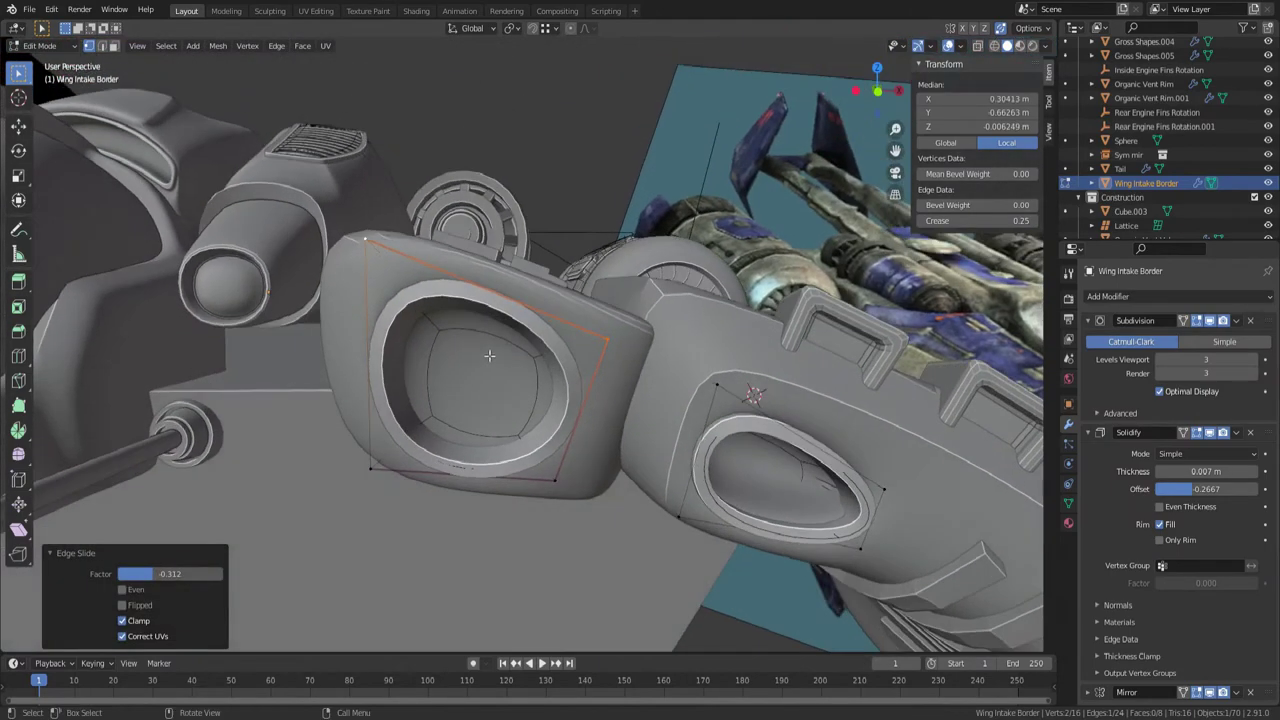
{"action": "key", "text": "Tab"}
- Fill the open boundary loops of Wing Intake Bool with faces to close both intake cutters
{"action": "left_click", "coordinate": [471, 332]}
{"action": "key", "text": "Tab"}
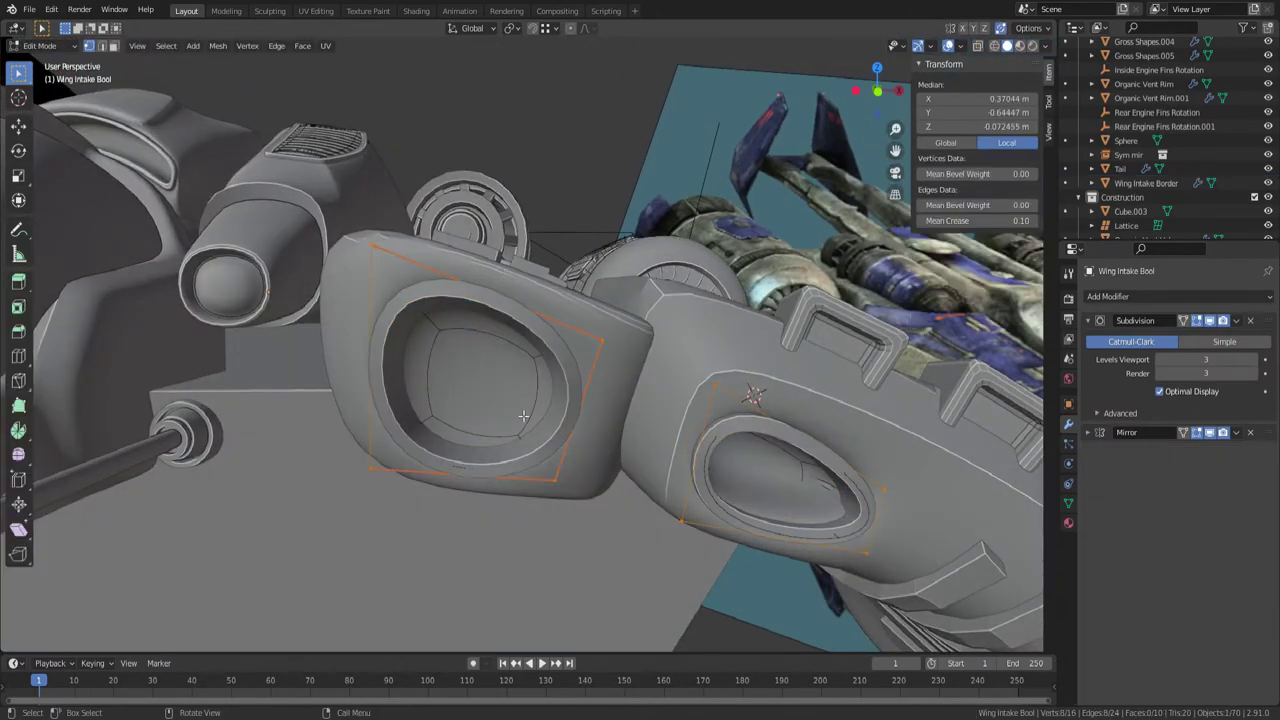
{"action": "key", "text": "shift+z"}
{"action": "key", "text": "shift+z"}
{"action": "key", "text": "f"}
{"action": "key", "text": "shift+z"}
- Shrink/fatten the front cap faces of both intake cutters slightly
{"action": "mouse_move", "coordinate": [575, 415]}
{"action": "middle_mouse_down"}
{"action": "mouse_move", "coordinate": [503, 445]}
{"action": "mouse_move", "coordinate": [547, 414]}
{"action": "mouse_move", "coordinate": [490, 392]}
{"action": "mouse_move", "coordinate": [466, 358]}
{"action": "mouse_move", "coordinate": [680, 395]}
{"action": "mouse_move", "coordinate": [772, 377]}
{"action": "middle_mouse_up"}
{"action": "key", "text": "Tab"}
{"action": "key", "text": "shift+z"}
{"action": "key", "text": "Tab"}
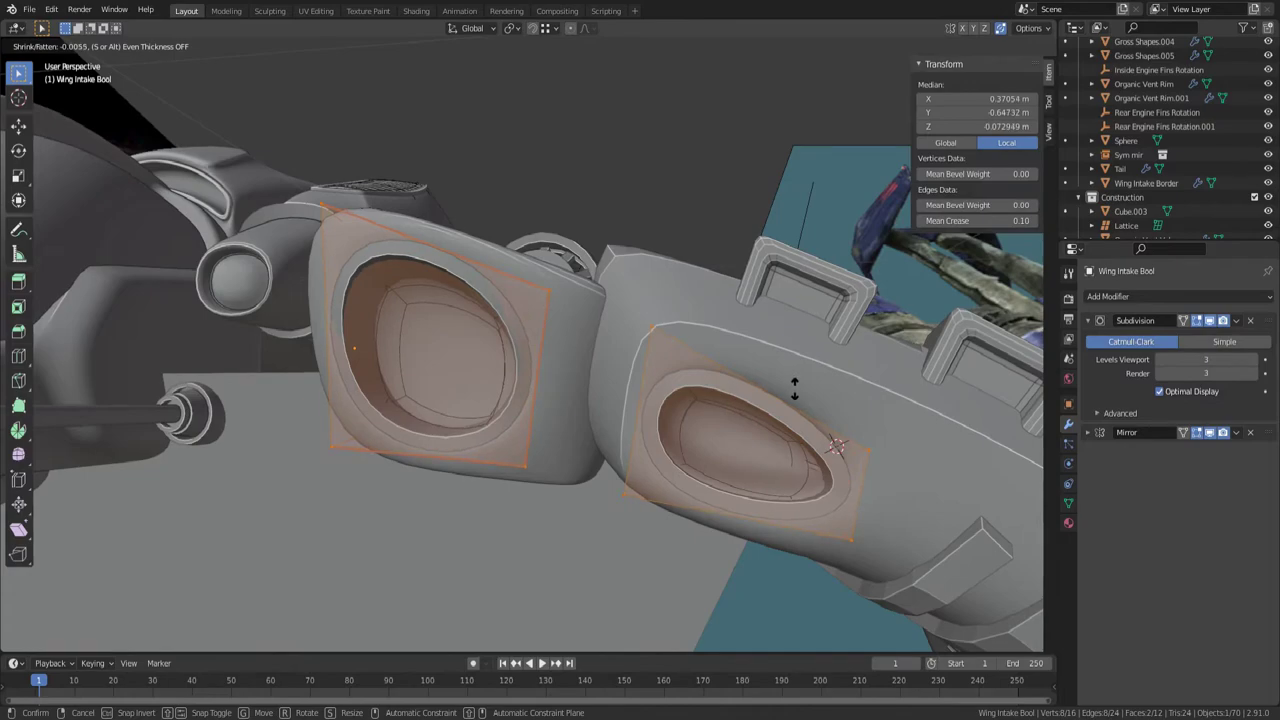
{"action": "left_click", "coordinate": [791, 409]}
{"action": "middle_click_drag", "start_coordinate": [791, 409], "coordinate": [602, 473]}
{"action": "key", "text": "Tab"}
{"action": "scroll", "coordinate": [560, 430], "scroll_direction": "down", "scroll_amount": 4}
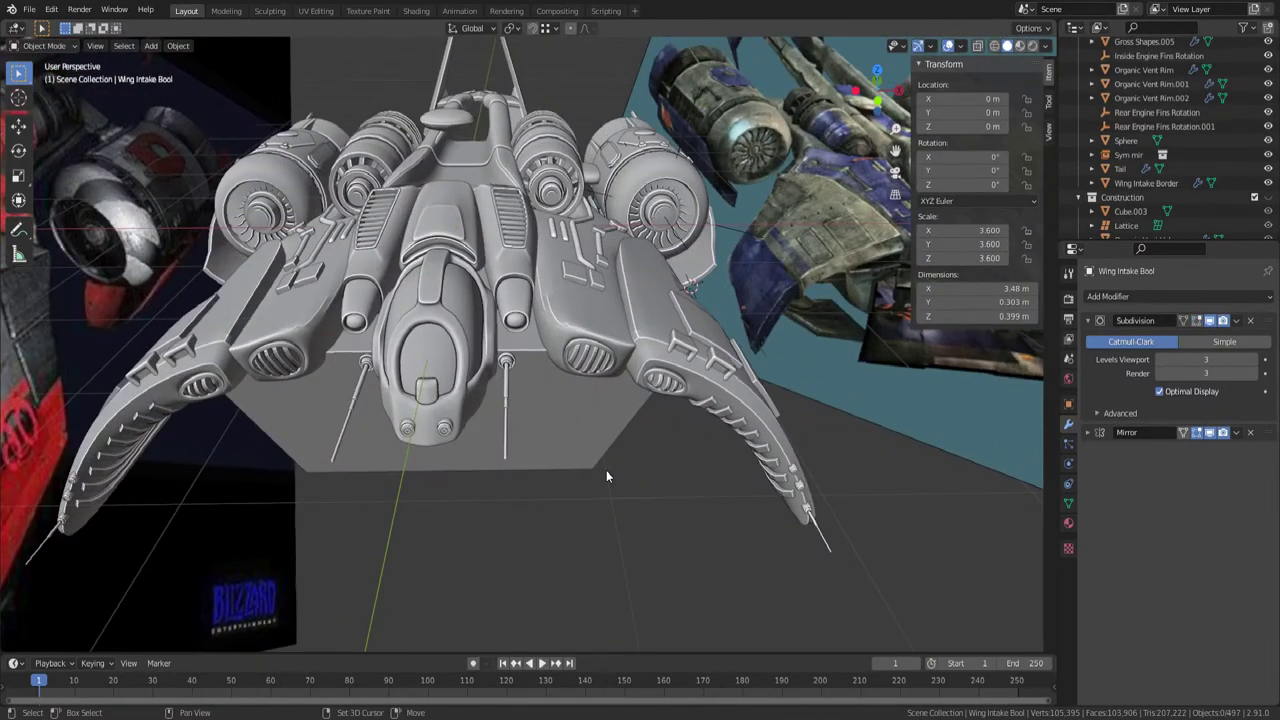
- Extend the wing's surface pipe rearward beneath the inner engine, placing its end vertex about 0.40 m farther back
{"action": "middle_click_drag", "start_coordinate": [679, 492], "coordinate": [585, 410]}
{"action": "scroll", "coordinate": [585, 410], "scroll_direction": "up", "scroll_amount": 4}
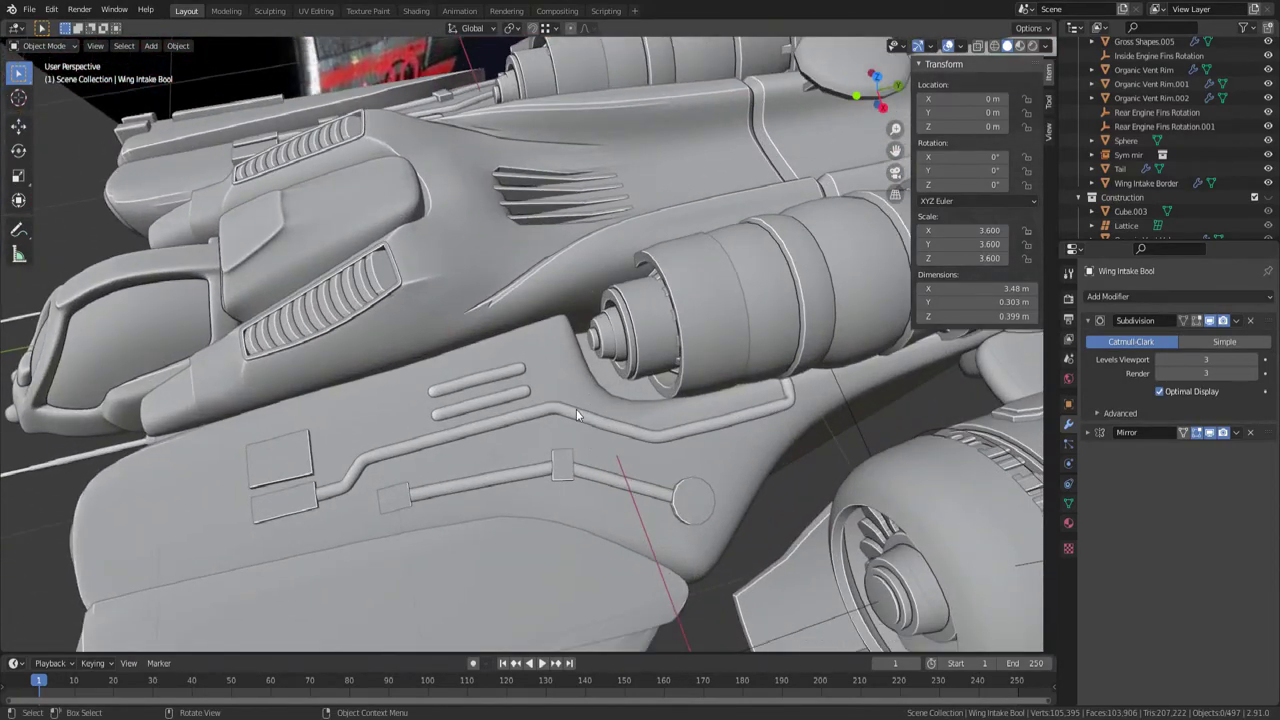
{"action": "left_click", "coordinate": [578, 415]}
{"action": "key", "text": "Tab"}
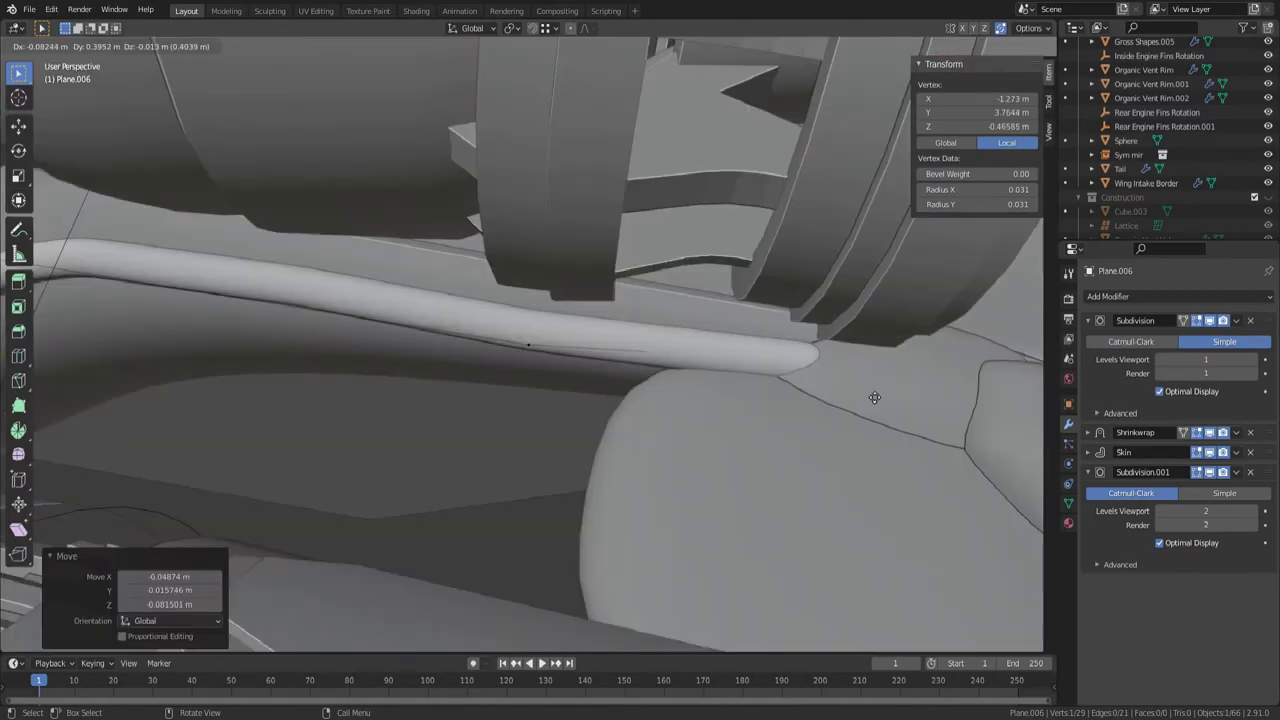
{"action": "left_click", "coordinate": [868, 394]}
{"action": "scroll", "coordinate": [750, 390], "scroll_direction": "down", "scroll_amount": 9}
{"action": "key", "text": "Tab"}
{"action": "middle_click_drag", "start_coordinate": [623, 382], "coordinate": [641, 382], "text": "shift"}
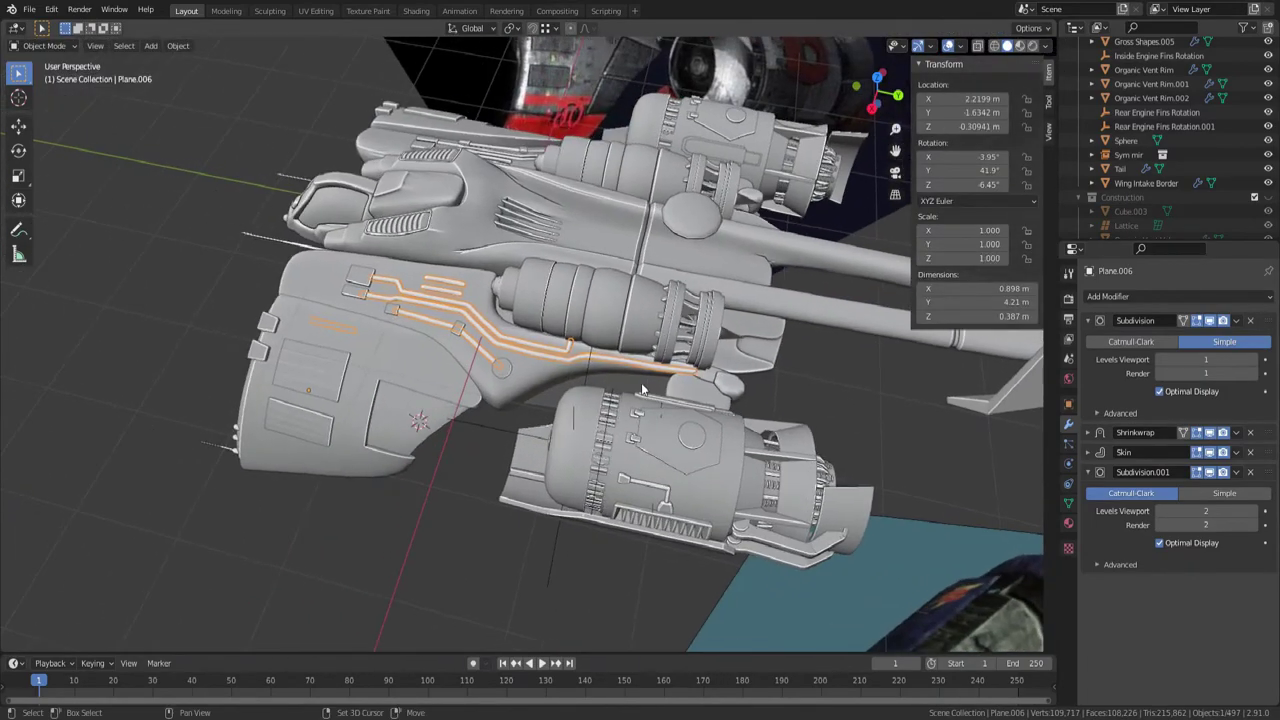
- Compare the whole ship with the concept images from the front, above and below
{"action": "middle_click_drag", "start_coordinate": [436, 530], "coordinate": [590, 429]}
{"action": "scroll", "coordinate": [658, 318], "scroll_direction": "up", "scroll_amount": 3}
{"action": "scroll", "coordinate": [590, 391], "scroll_direction": "down", "scroll_amount": 2}
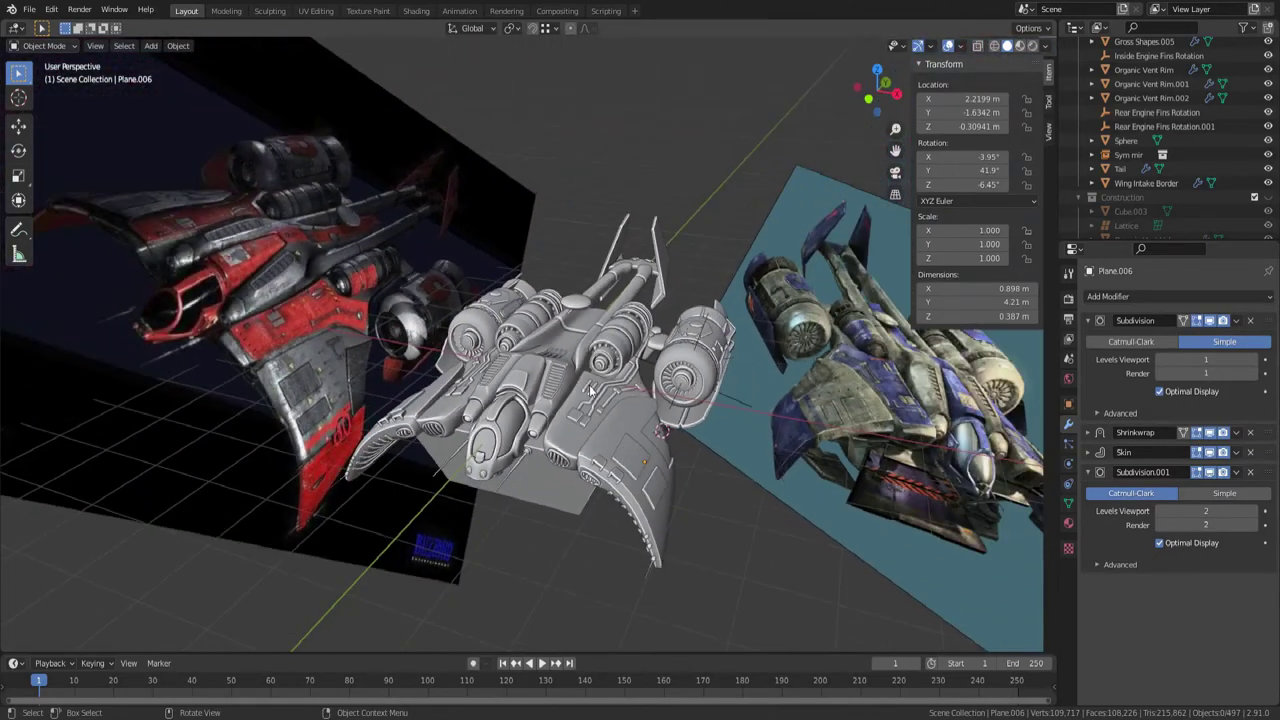
{"action": "mouse_move", "coordinate": [548, 392]}
{"action": "middle_mouse_down"}
{"action": "mouse_move", "coordinate": [572, 390]}
{"action": "mouse_move", "coordinate": [545, 378]}
{"action": "middle_mouse_up"}
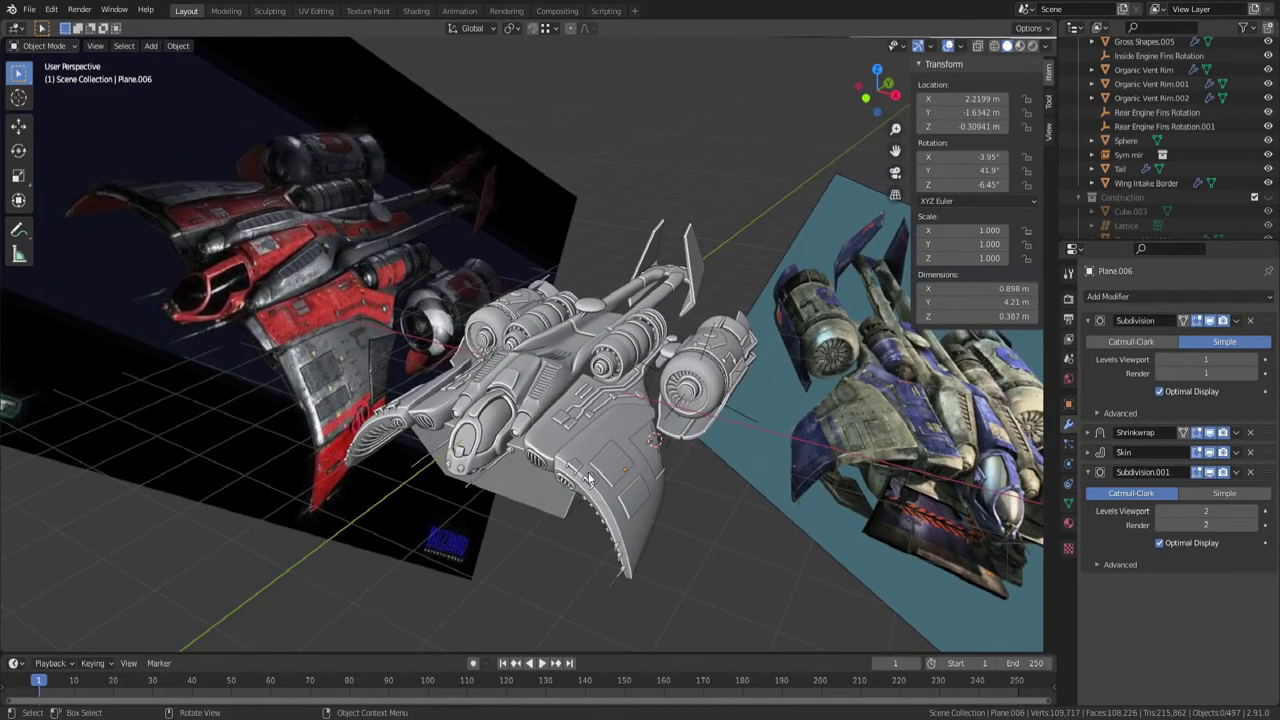
{"action": "scroll", "coordinate": [590, 480], "scroll_direction": "up", "scroll_amount": 3}
{"action": "middle_click_drag", "start_coordinate": [581, 440], "coordinate": [510, 382]}
{"action": "scroll", "coordinate": [585, 410], "scroll_direction": "down", "scroll_amount": 5}
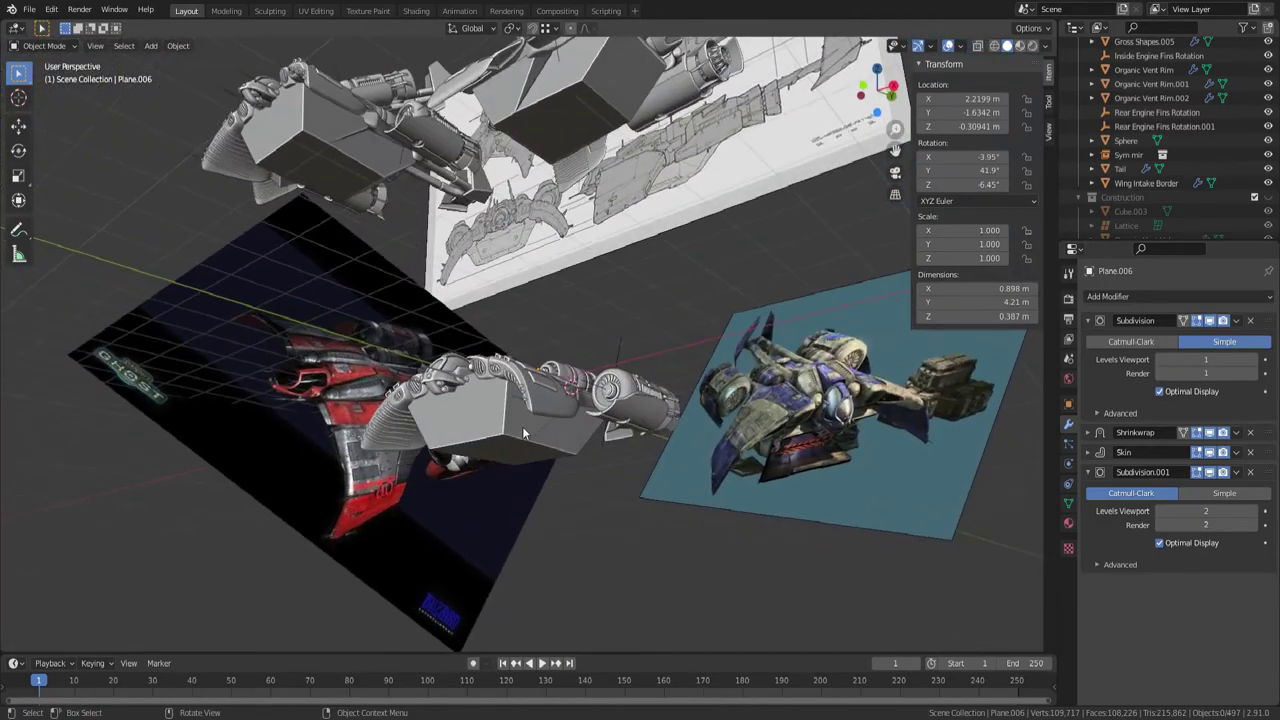
{"action": "scroll", "coordinate": [519, 431], "scroll_direction": "up", "scroll_amount": 5}
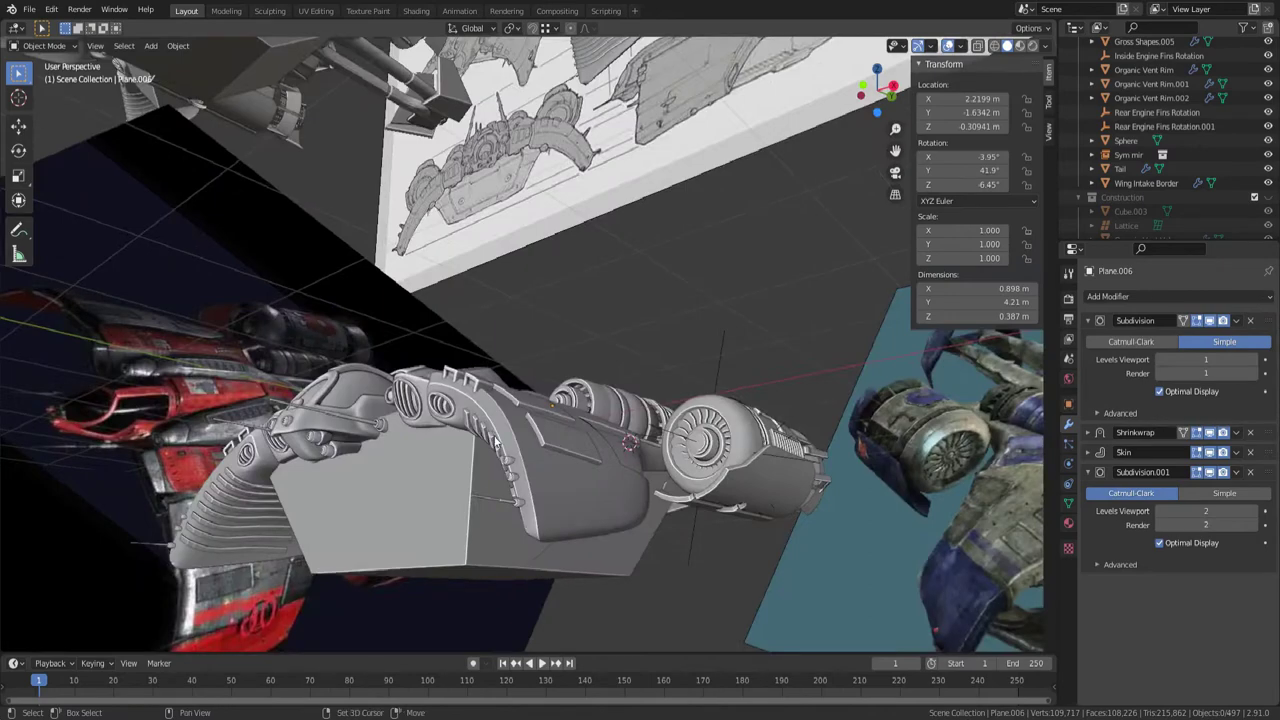
{"action": "middle_click_drag", "start_coordinate": [538, 347], "coordinate": [592, 390]}
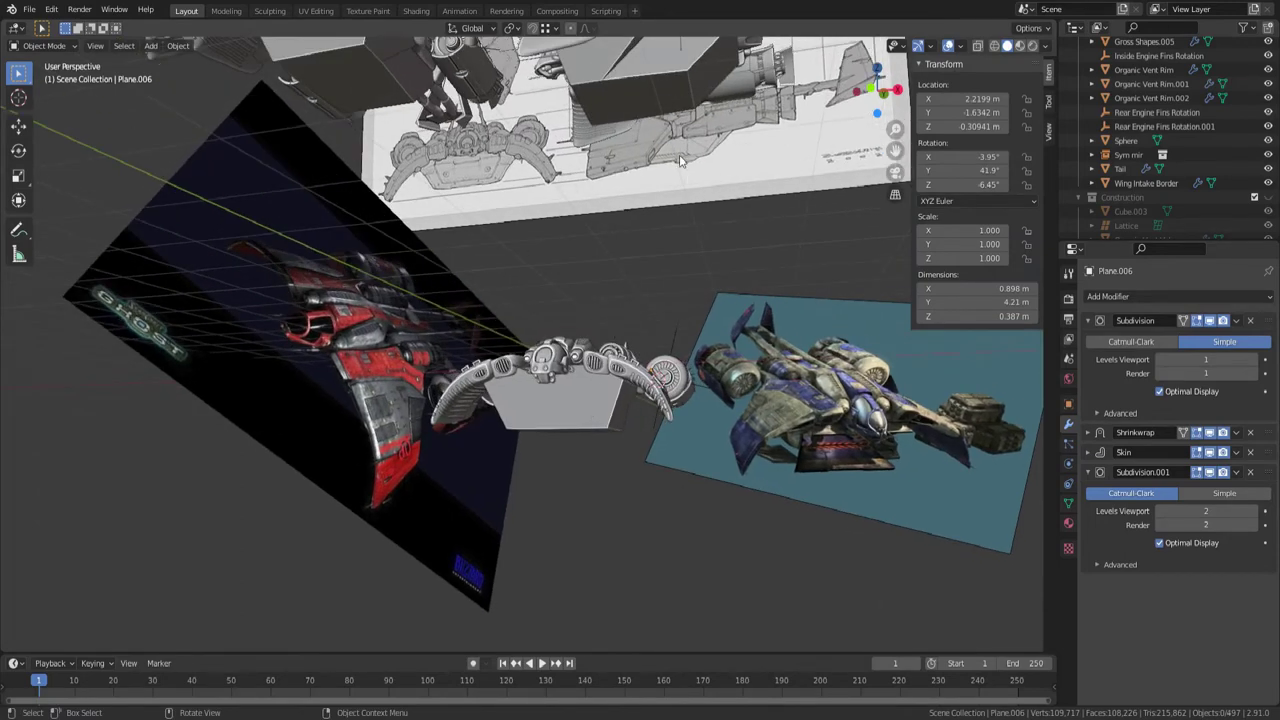
{"action": "mouse_move", "coordinate": [558, 350]}
{"action": "middle_mouse_down"}
{"action": "mouse_move", "coordinate": [586, 433]}
{"action": "mouse_move", "coordinate": [647, 308]}
{"action": "mouse_move", "coordinate": [610, 380]}
{"action": "mouse_move", "coordinate": [560, 343]}
{"action": "middle_mouse_up"}
- Hide Gross Shapes.003, the blocky hull volume beneath the ship
{"action": "left_click", "coordinate": [618, 366]}
{"action": "key", "text": "h"}
{"action": "middle_click_drag", "start_coordinate": [475, 340], "coordinate": [659, 409]}
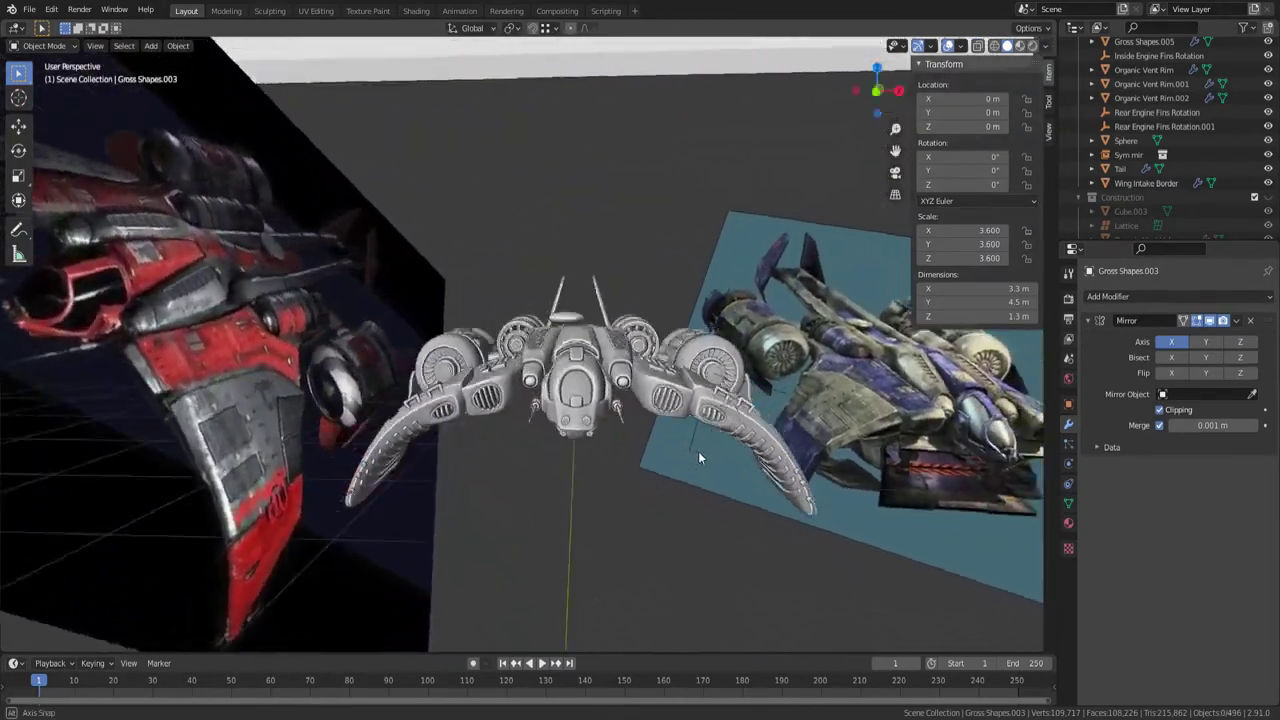
- Open the main hull mesh for editing and examine its topology around the underside of the nose
{"action": "middle_click_drag", "start_coordinate": [709, 483], "coordinate": [628, 316]}
{"action": "scroll", "coordinate": [478, 392], "scroll_direction": "up", "scroll_amount": 3}
{"action": "left_click", "coordinate": [463, 383]}
{"action": "key", "text": "Tab"}
{"action": "scroll", "coordinate": [456, 383], "scroll_direction": "up", "scroll_amount": 3}
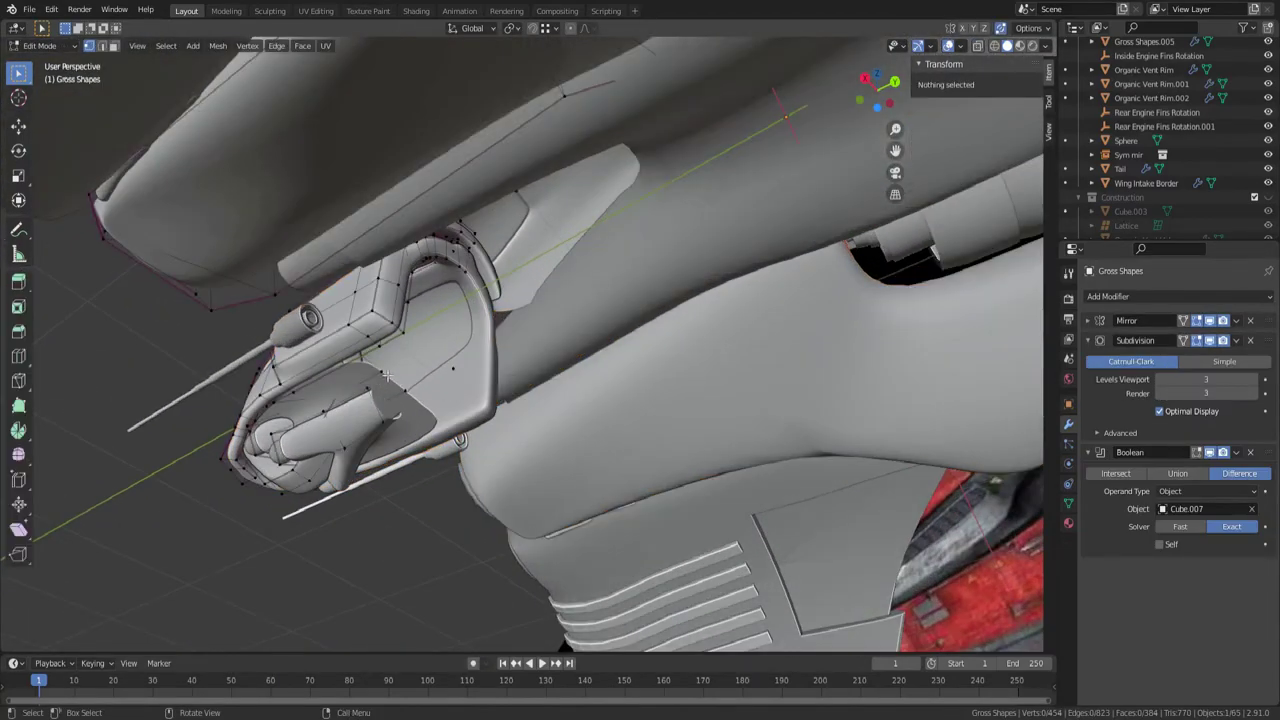
{"action": "middle_click_drag", "start_coordinate": [497, 371], "coordinate": [600, 399]}
{"action": "key", "text": "Tab"}
- Open the wing's raised surface-panel mesh for editing and view it against the concept images
{"action": "scroll", "coordinate": [543, 366], "scroll_direction": "down", "scroll_amount": 5}
{"action": "key", "text": "Tab"}
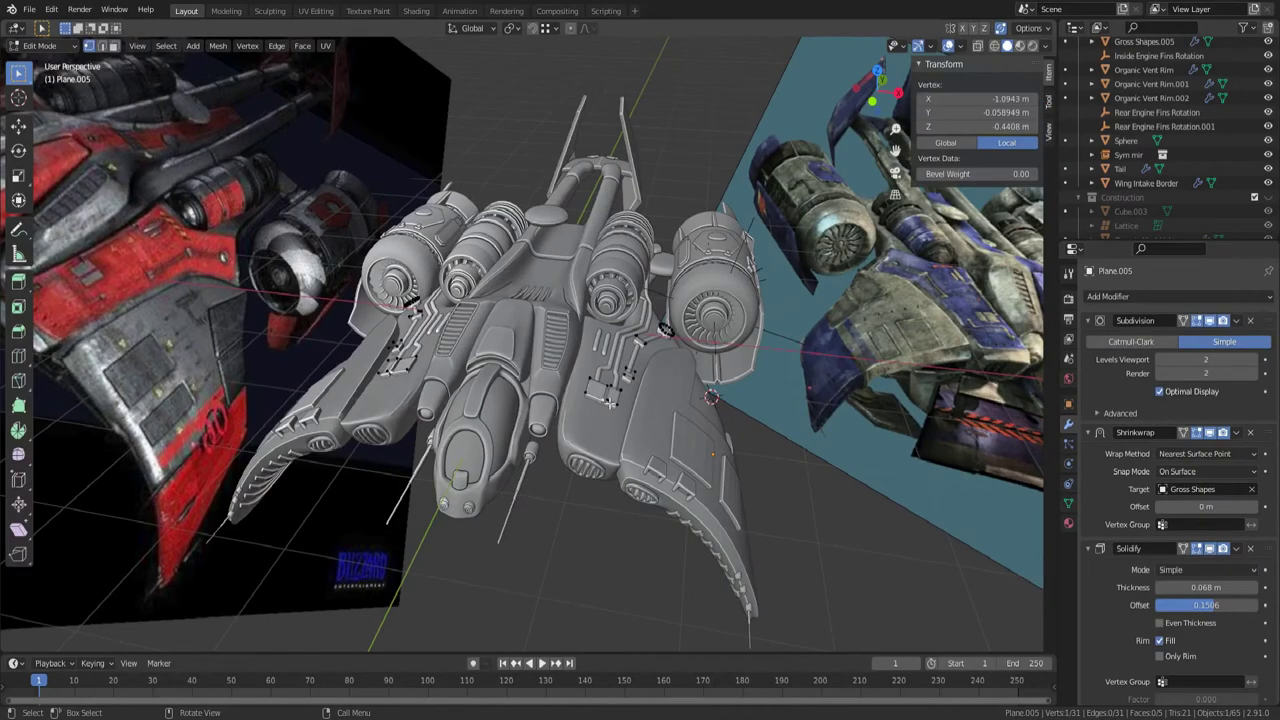
{"action": "middle_click_drag", "start_coordinate": [607, 415], "coordinate": [622, 362]}
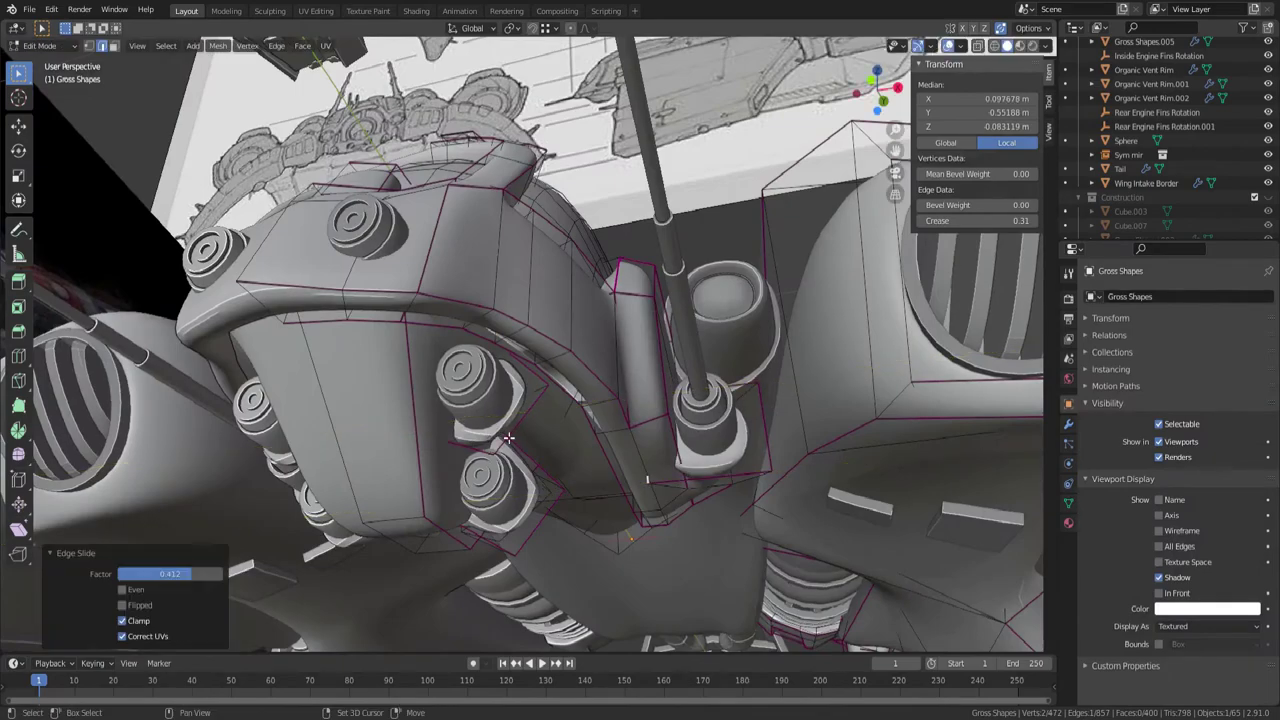
- Examine the hull mesh around the guns beneath the nose, toggling X-ray display on and off
{"action": "middle_click_drag", "start_coordinate": [509, 437], "coordinate": [651, 368]}
{"action": "mouse_move", "coordinate": [661, 304]}
{"action": "middle_mouse_down"}
{"action": "mouse_move", "coordinate": [604, 265]}
{"action": "mouse_move", "coordinate": [708, 426]}
{"action": "mouse_move", "coordinate": [564, 271]}
{"action": "mouse_move", "coordinate": [571, 341]}
{"action": "mouse_move", "coordinate": [642, 411]}
{"action": "mouse_move", "coordinate": [735, 460]}
{"action": "mouse_move", "coordinate": [631, 494]}
{"action": "mouse_move", "coordinate": [610, 418]}
{"action": "mouse_move", "coordinate": [557, 364]}
{"action": "mouse_move", "coordinate": [670, 362]}
{"action": "mouse_move", "coordinate": [677, 294]}
{"action": "middle_mouse_up"}
{"action": "left_click", "coordinate": [631, 495]}
{"action": "scroll", "coordinate": [634, 473], "scroll_direction": "up", "scroll_amount": 4}
{"action": "scroll", "coordinate": [671, 362], "scroll_direction": "up", "scroll_amount": 2}
{"action": "key", "text": "alt+z"}
{"action": "key", "text": "alt+z"}
{"action": "middle_click_drag", "start_coordinate": [653, 198], "coordinate": [690, 250]}
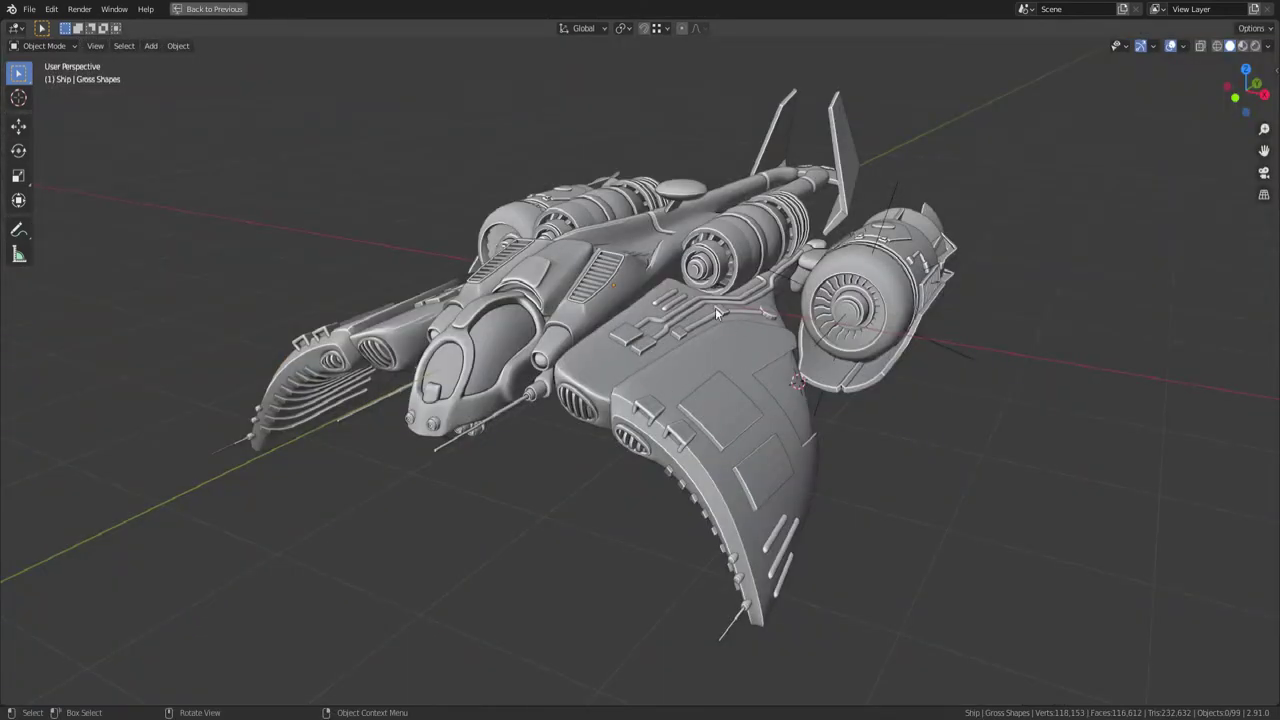
- Review the detailed ship from above, below and the side without the concept images
{"action": "middle_click_drag", "start_coordinate": [694, 354], "coordinate": [732, 289]}
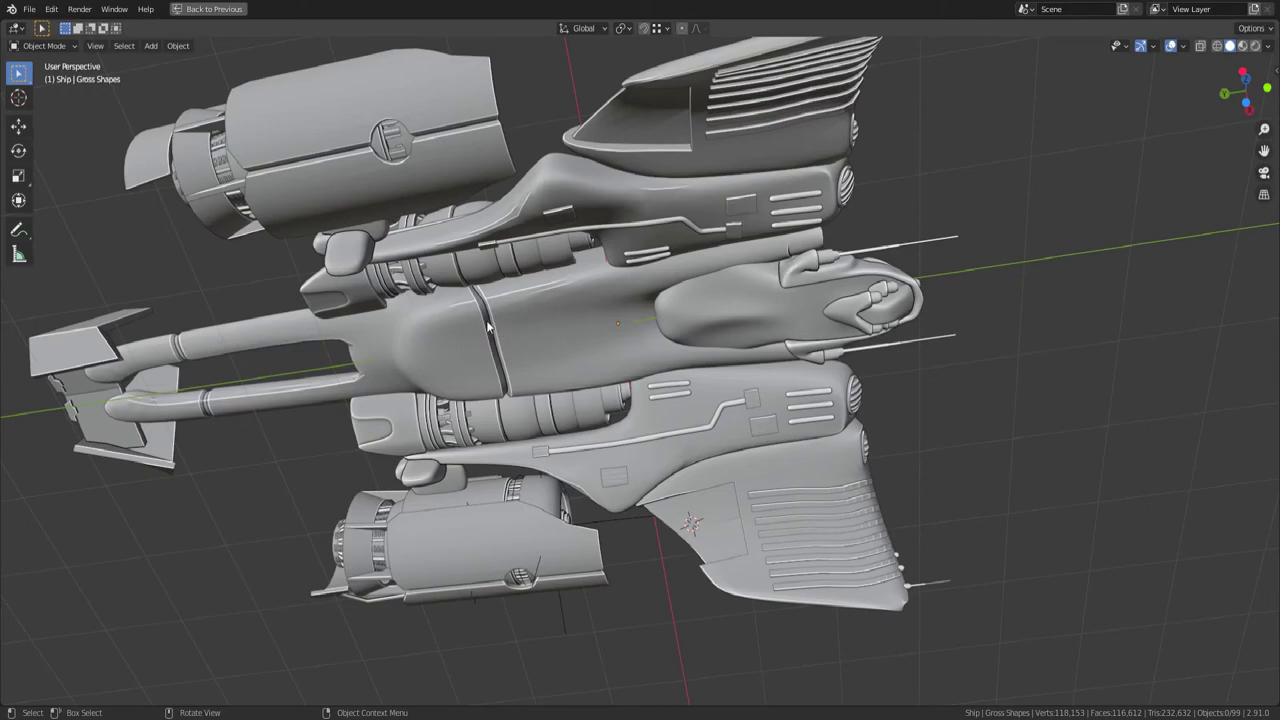
{"action": "middle_click_drag", "start_coordinate": [484, 308], "coordinate": [646, 378]}
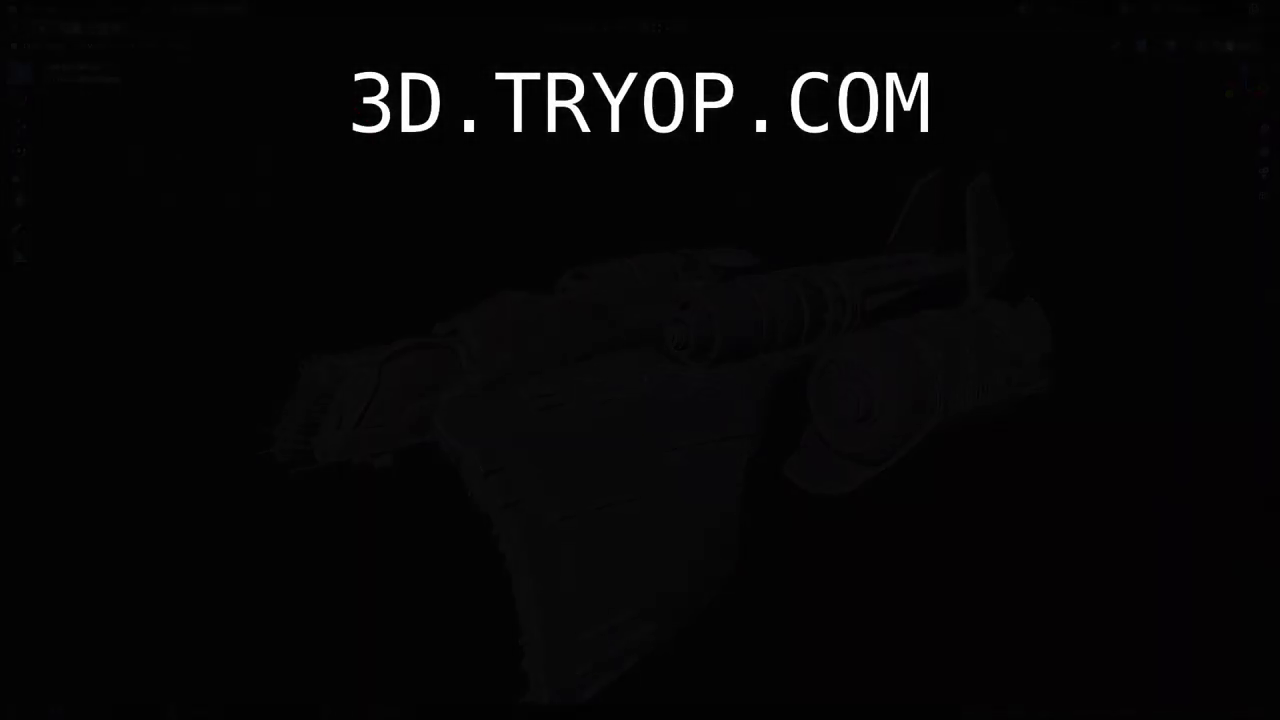